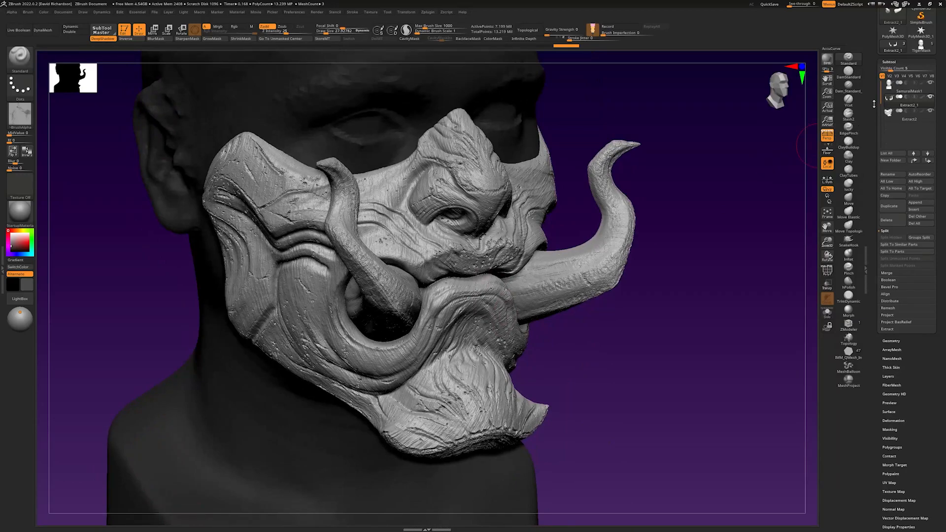
Switch to the TigerMask tool and select its main mask subtool, UMesh_WaxDynaMesh130.
{"action": "left_click", "coordinate": [922, 45]}
{"action": "left_click_drag", "start_coordinate": [815, 119], "coordinate": [699, 321]}
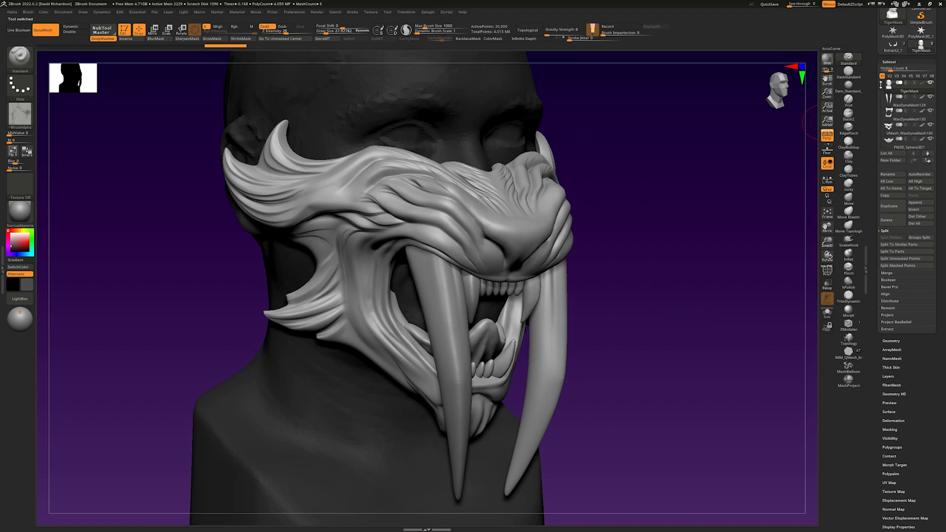
{"action": "left_click_drag", "start_coordinate": [881, 89], "coordinate": [880, 100]}
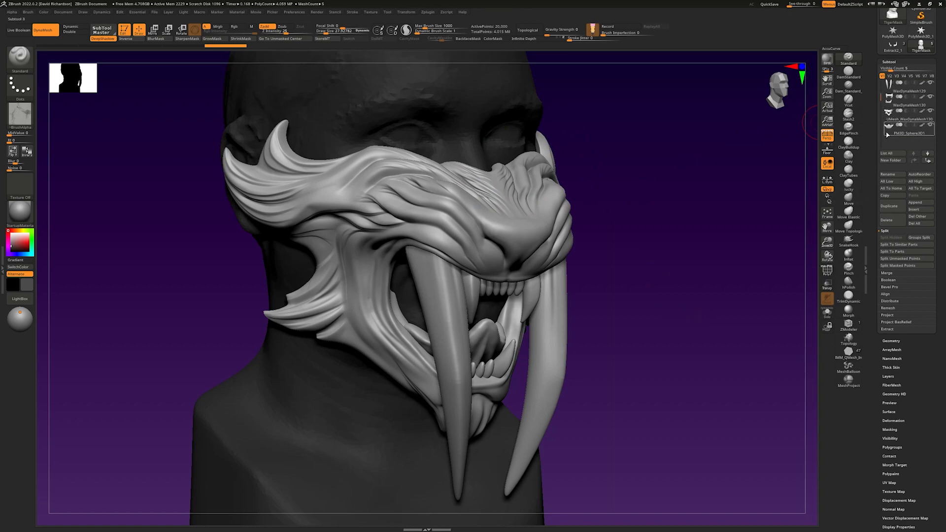
{"action": "mouse_move", "coordinate": [889, 133]}
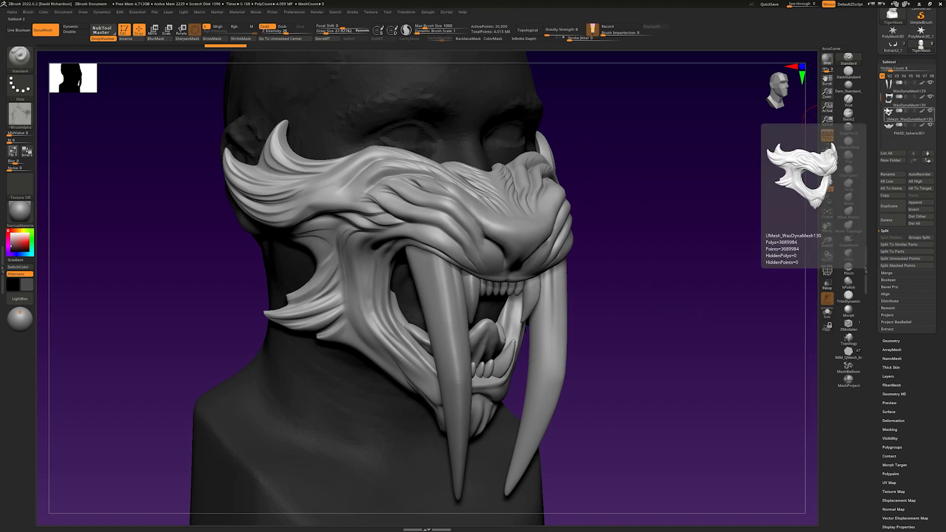
{"action": "left_click", "coordinate": [887, 119]}
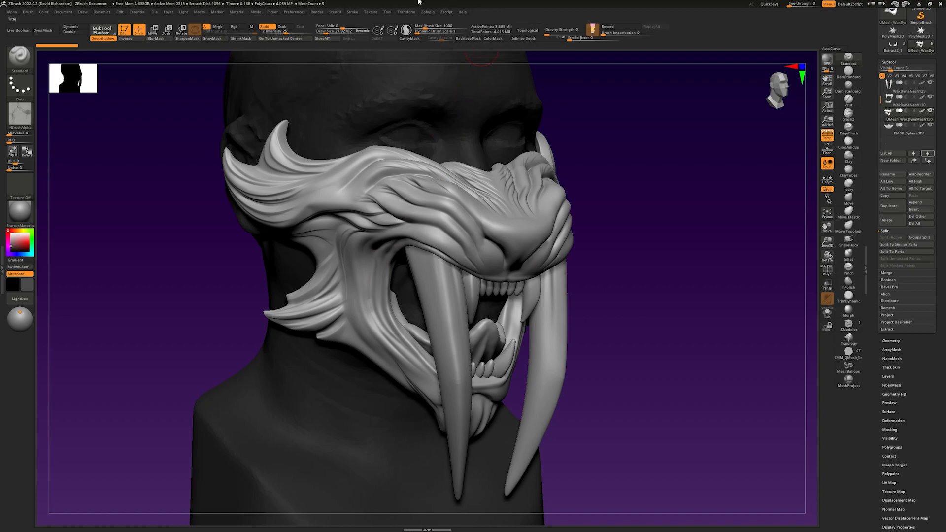
Decimate the main mask subtool with Decimation Master using the 250 k preset.
{"action": "left_click", "coordinate": [427, 12]}
{"action": "left_click", "coordinate": [428, 12]}
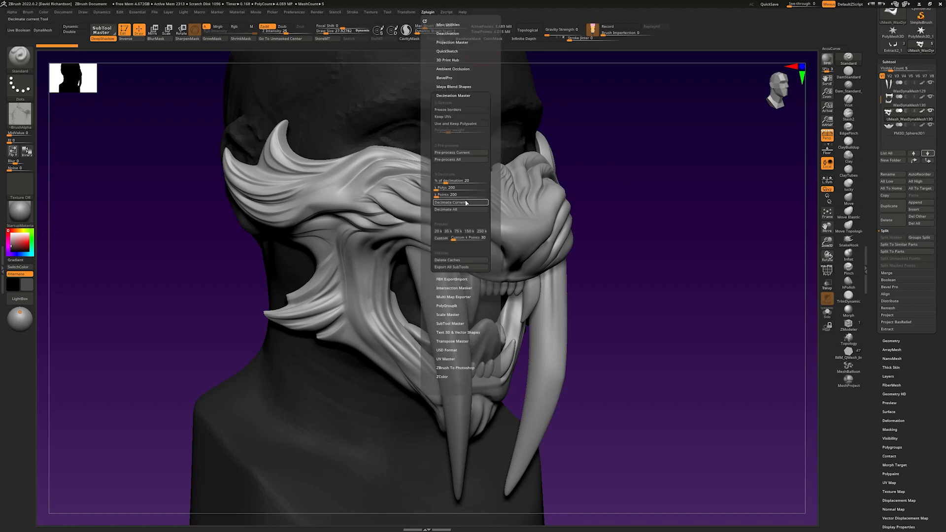
{"action": "left_click", "coordinate": [482, 232]}
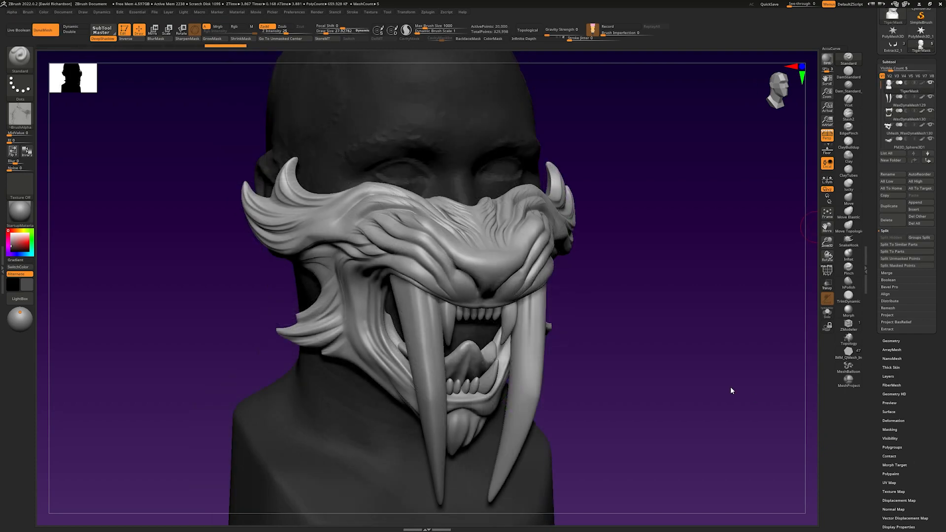
Merge the long tusks subtool down into the teeth subtool below it and accept the non-undoable operation.
{"action": "left_click_drag", "start_coordinate": [731, 386], "coordinate": [637, 231]}
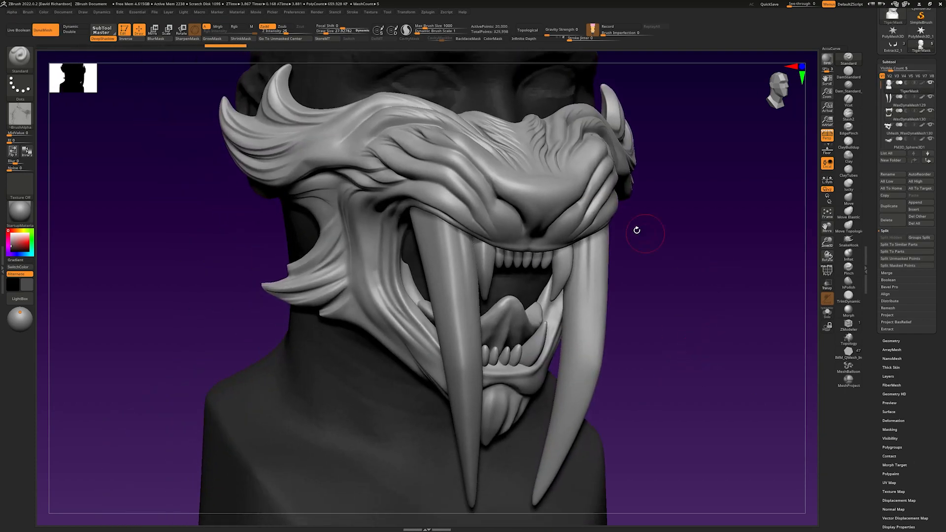
{"action": "left_click", "coordinate": [529, 185], "text": "alt"}
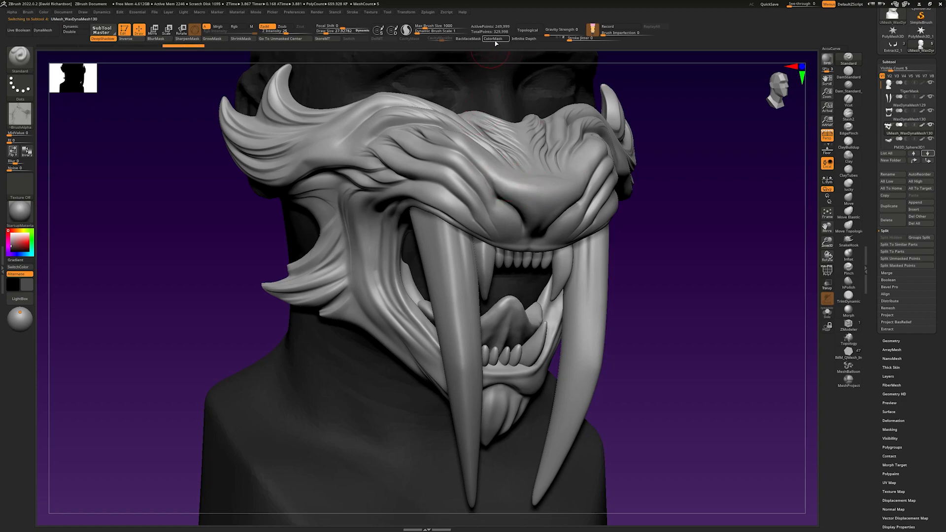
{"action": "left_click", "coordinate": [457, 297], "text": "alt"}
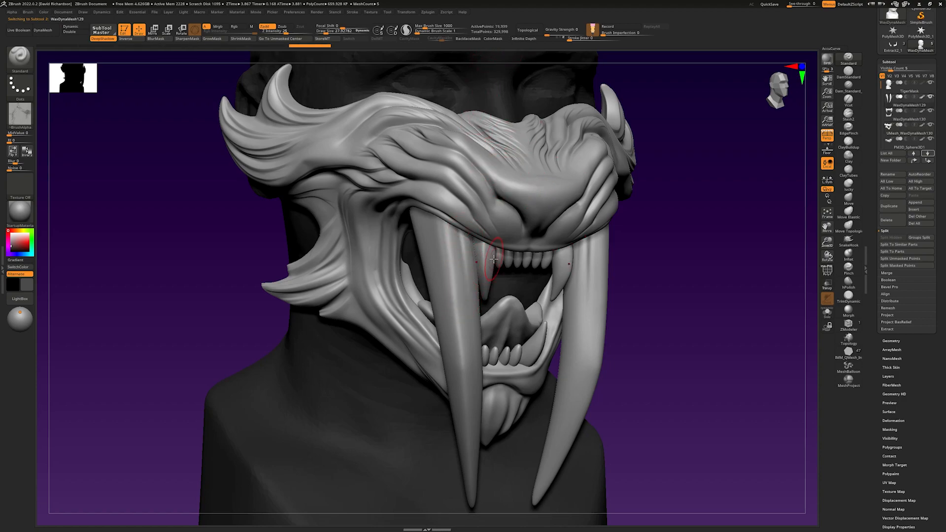
{"action": "mouse_move", "coordinate": [697, 365]}
{"action": "left_mouse_down"}
{"action": "mouse_move", "coordinate": [676, 364]}
{"action": "mouse_move", "coordinate": [703, 366]}
{"action": "mouse_move", "coordinate": [679, 340]}
{"action": "mouse_move", "coordinate": [681, 330]}
{"action": "mouse_move", "coordinate": [637, 327]}
{"action": "left_mouse_up"}
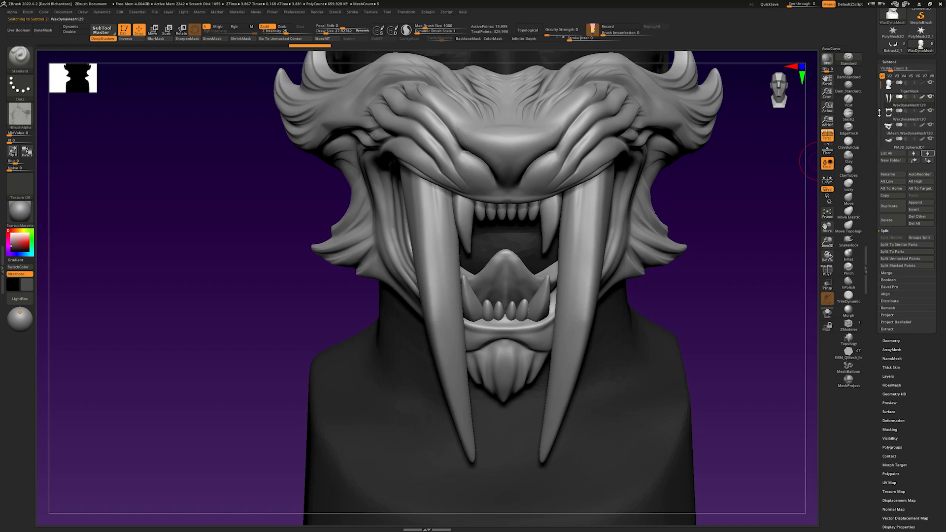
{"action": "mouse_move", "coordinate": [889, 99]}
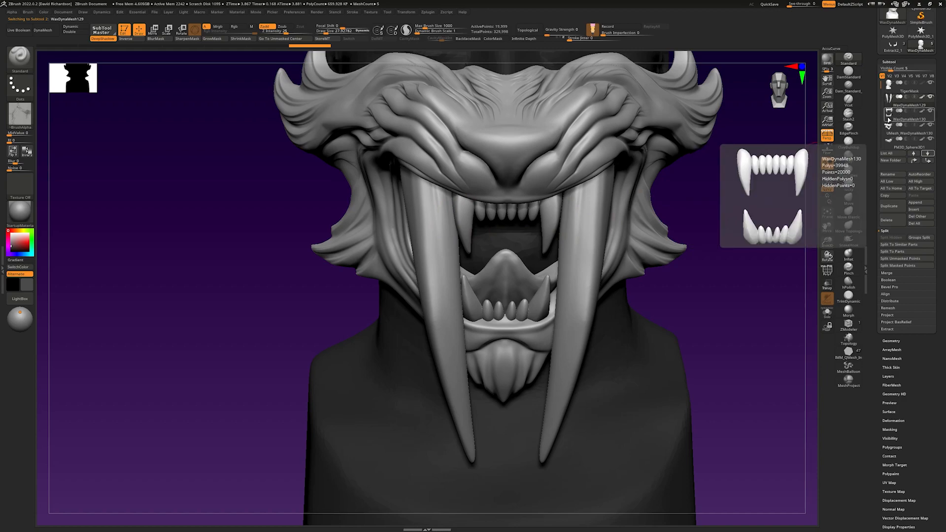
{"action": "mouse_move", "coordinate": [889, 127]}
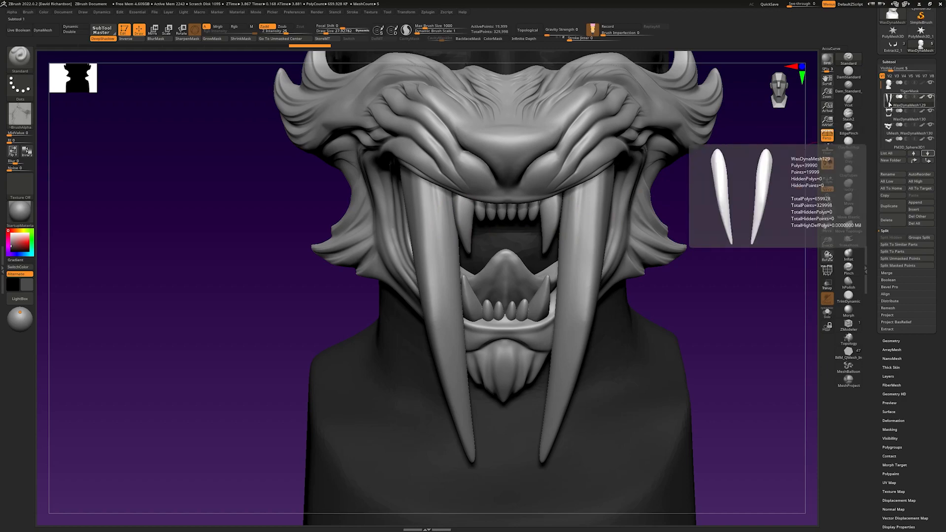
{"action": "left_click", "coordinate": [887, 274]}
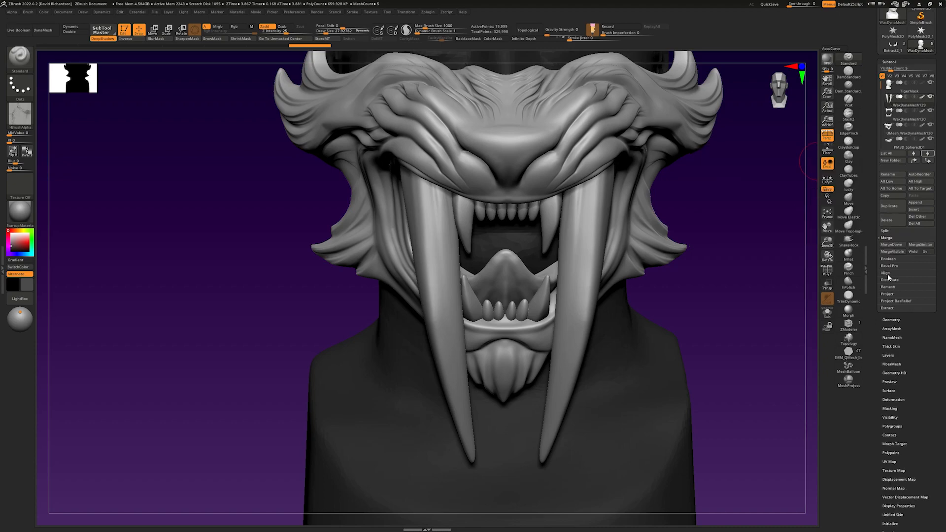
{"action": "left_click", "coordinate": [891, 244]}
{"action": "left_click", "coordinate": [822, 260]}
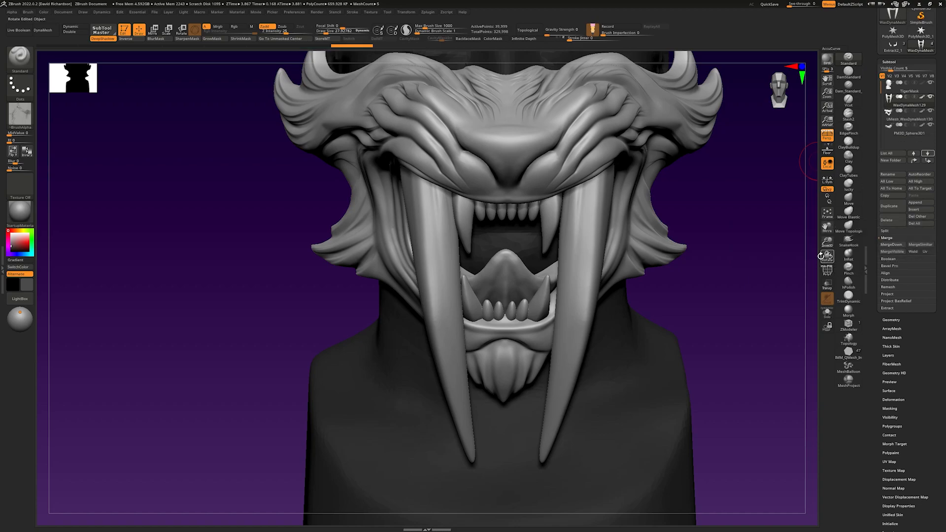
Merge the main mask subtool down with the PM3D_Sphere3D1 subtool, accepting the non-undoable operation.
{"action": "left_click", "coordinate": [890, 126]}
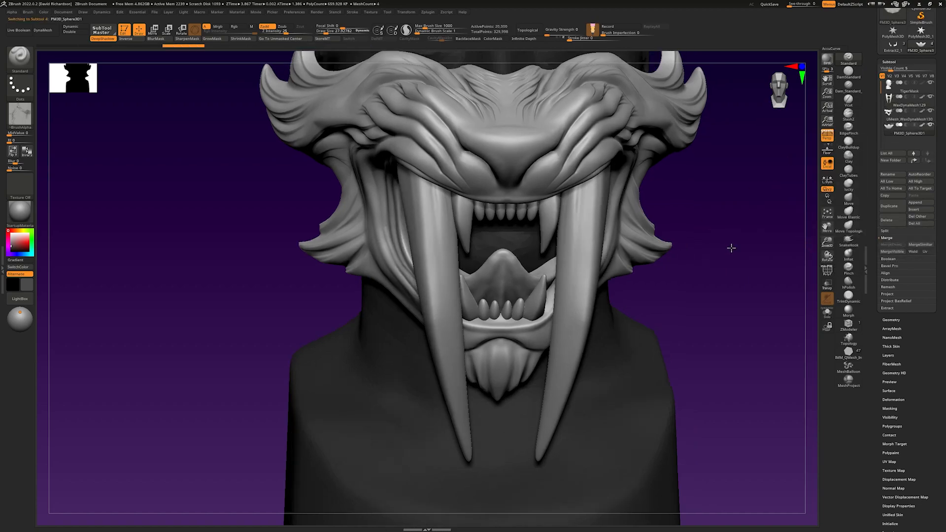
{"action": "mouse_move", "coordinate": [731, 247]}
{"action": "left_mouse_down"}
{"action": "mouse_move", "coordinate": [752, 247]}
{"action": "mouse_move", "coordinate": [722, 247]}
{"action": "mouse_move", "coordinate": [730, 247]}
{"action": "left_mouse_up"}
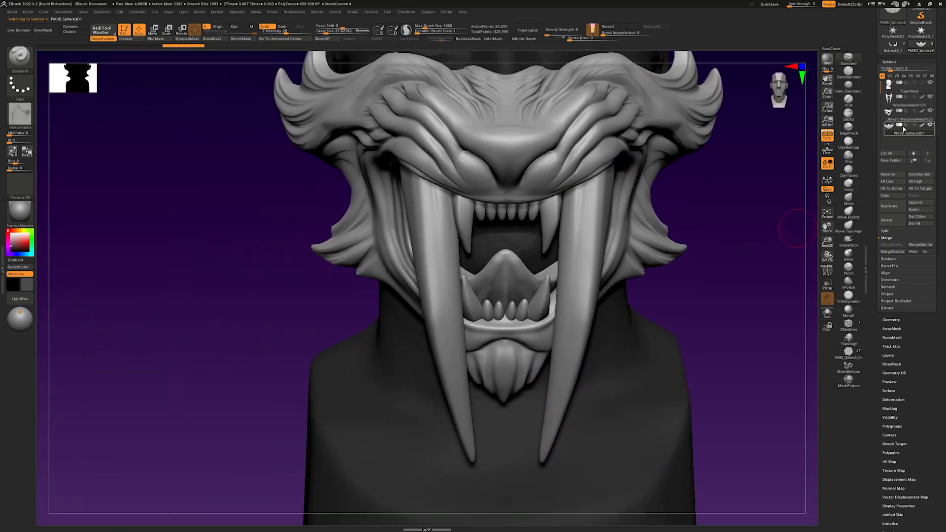
{"action": "left_click", "coordinate": [889, 116]}
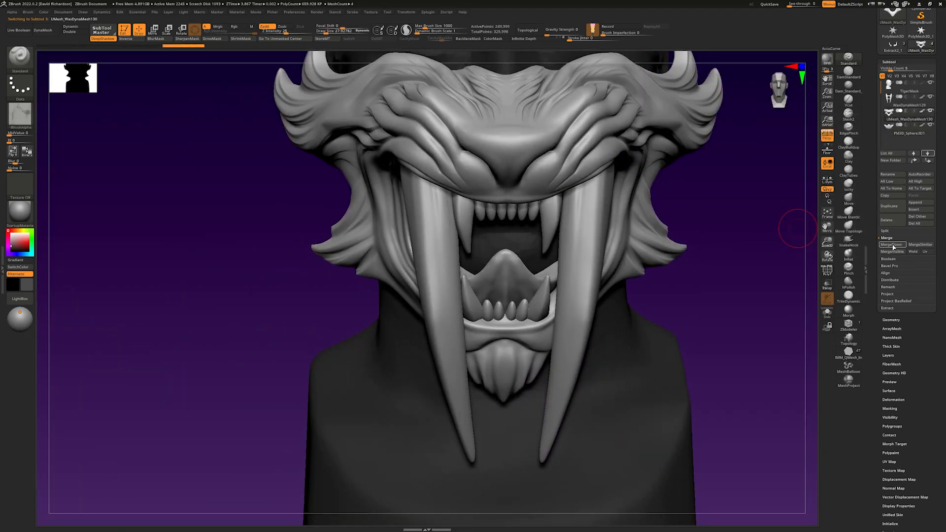
{"action": "left_click", "coordinate": [890, 251]}
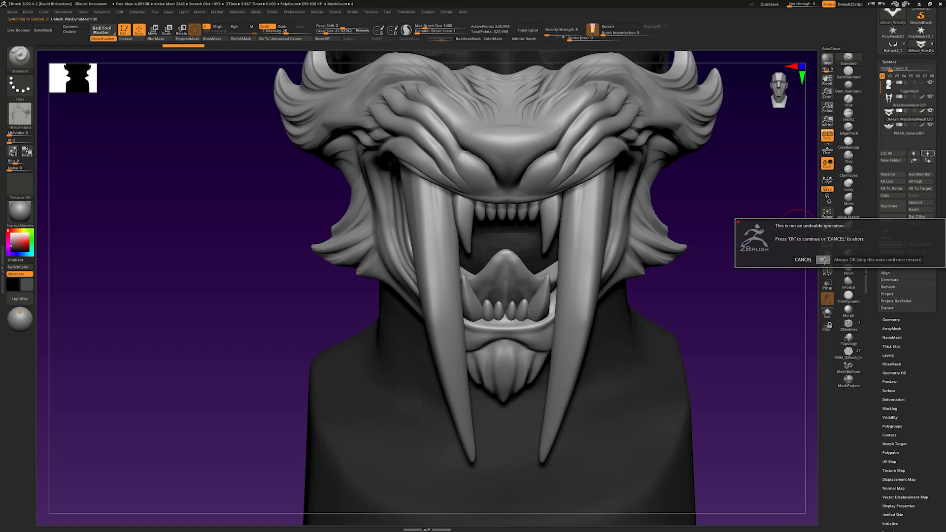
{"action": "left_click", "coordinate": [823, 260]}
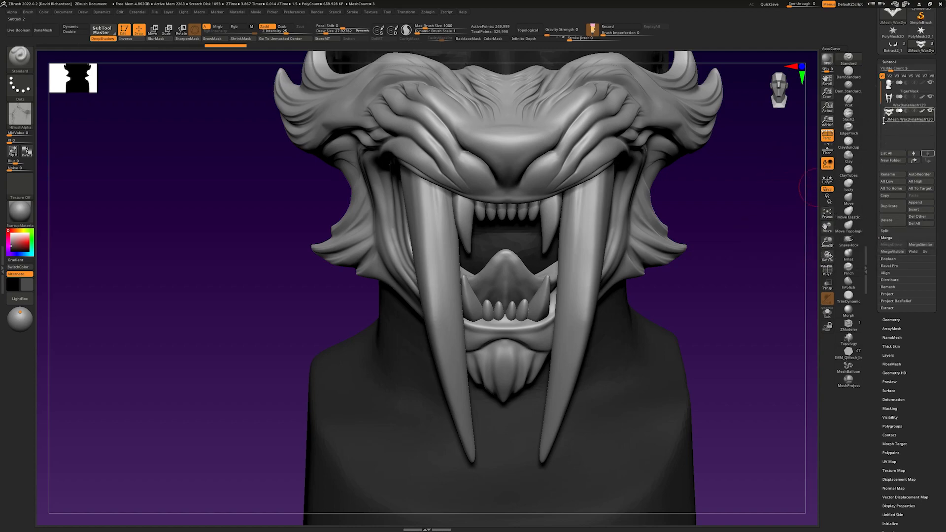
Export the visible subtools as a binary FBX, overwriting TigerMask in the 3DSketch folder.
{"action": "mouse_move", "coordinate": [731, 238]}
{"action": "left_mouse_down"}
{"action": "mouse_move", "coordinate": [743, 242]}
{"action": "mouse_move", "coordinate": [688, 210]}
{"action": "mouse_move", "coordinate": [711, 232]}
{"action": "mouse_move", "coordinate": [729, 192]}
{"action": "mouse_move", "coordinate": [727, 208]}
{"action": "mouse_move", "coordinate": [697, 218]}
{"action": "mouse_move", "coordinate": [739, 247]}
{"action": "mouse_move", "coordinate": [700, 236]}
{"action": "mouse_move", "coordinate": [699, 215]}
{"action": "mouse_move", "coordinate": [697, 237]}
{"action": "mouse_move", "coordinate": [737, 235]}
{"action": "left_mouse_up"}
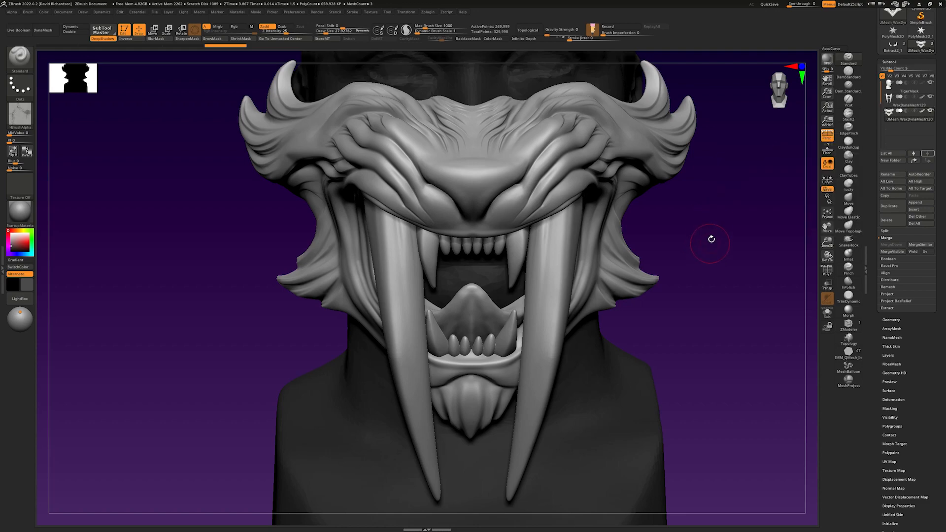
{"action": "left_click_drag", "start_coordinate": [713, 239], "coordinate": [649, 162]}
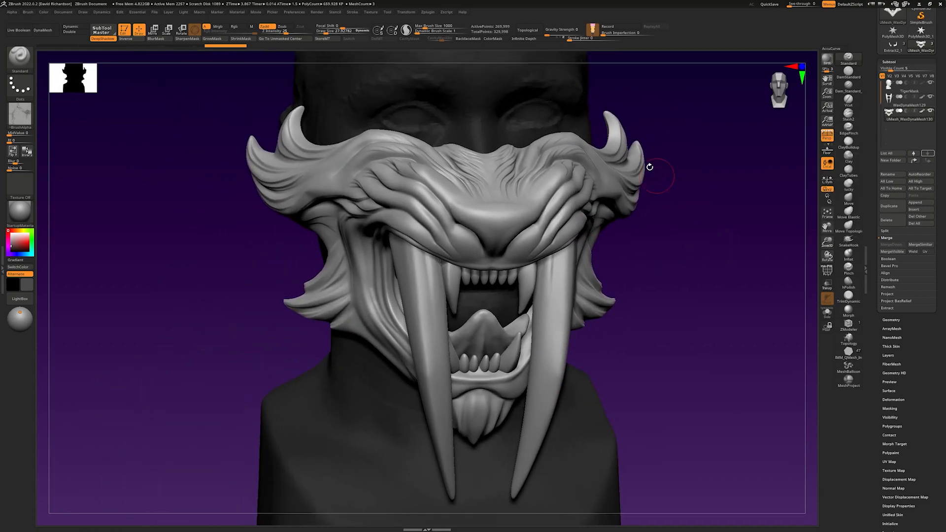
{"action": "left_click", "coordinate": [427, 13]}
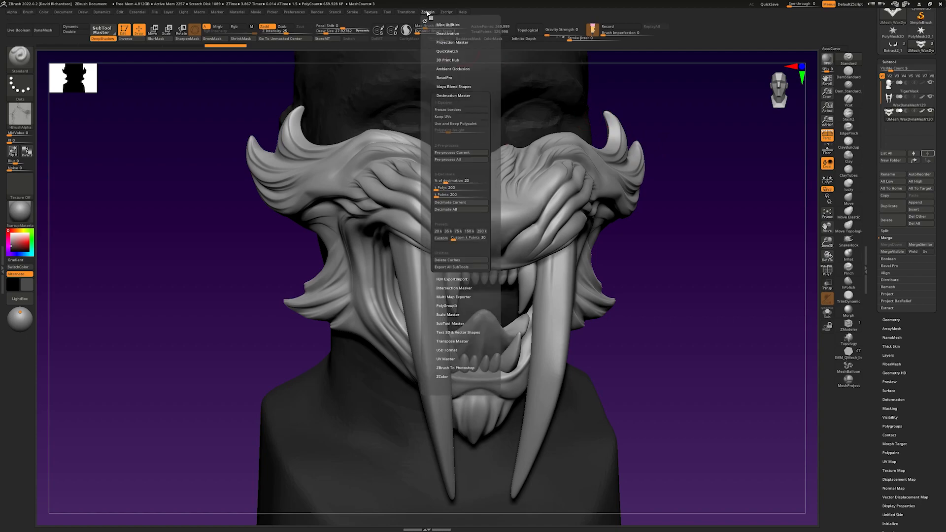
{"action": "left_click", "coordinate": [449, 279]}
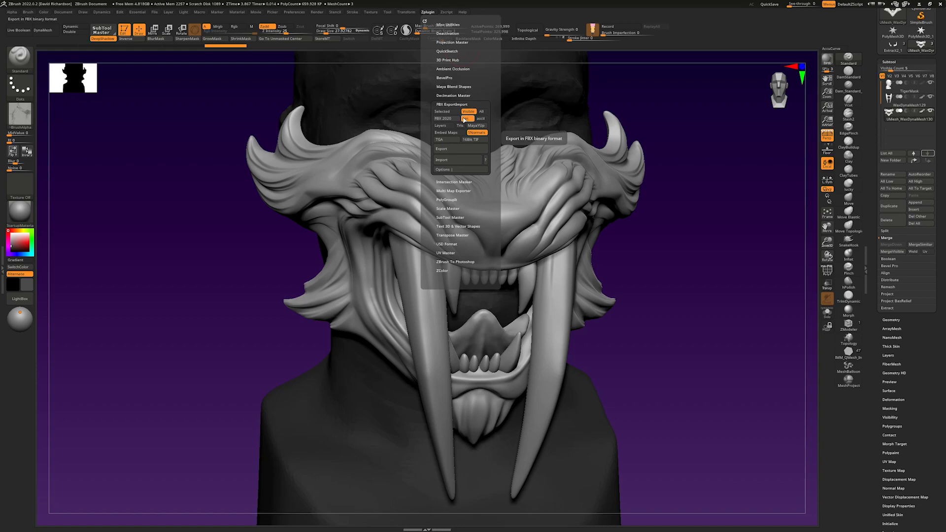
{"action": "left_click", "coordinate": [447, 151]}
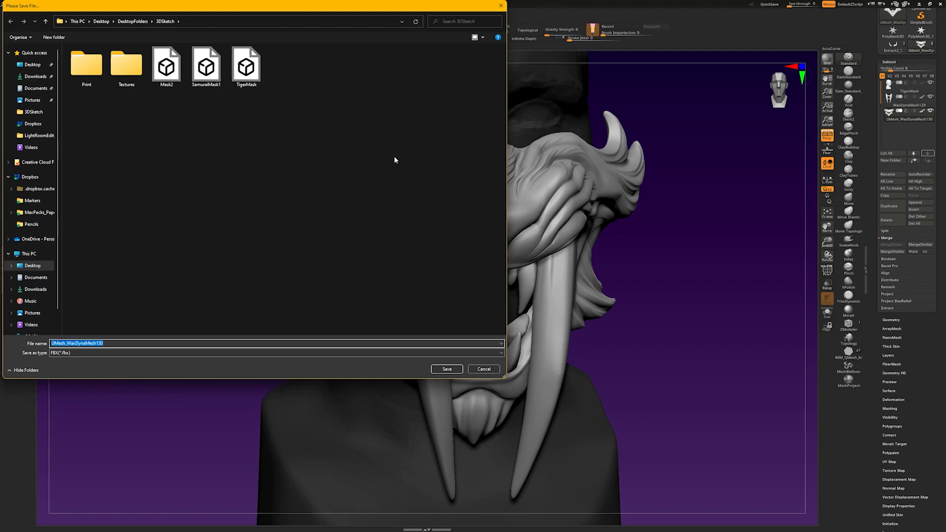
{"action": "left_click", "coordinate": [247, 74]}
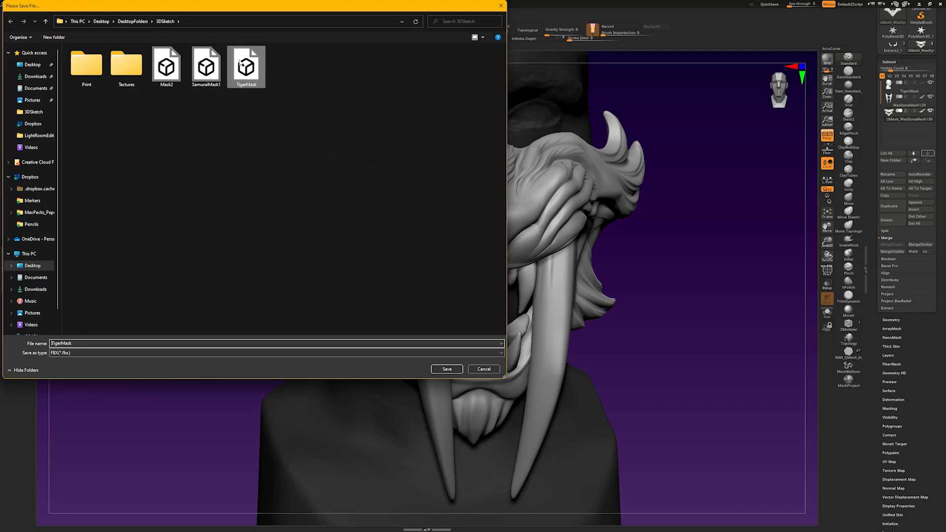
{"action": "left_click", "coordinate": [454, 373]}
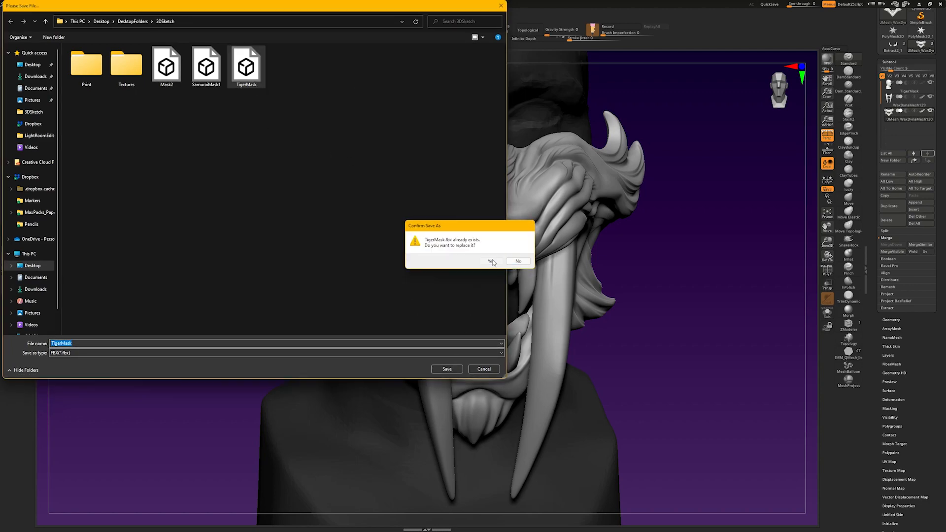
{"action": "left_click", "coordinate": [491, 261]}
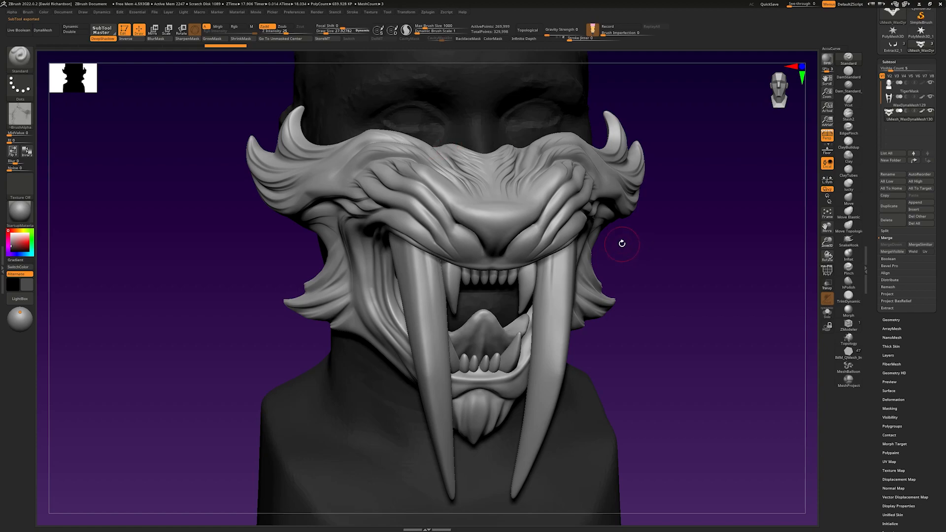
{"action": "left_click_drag", "start_coordinate": [656, 258], "coordinate": [664, 258]}
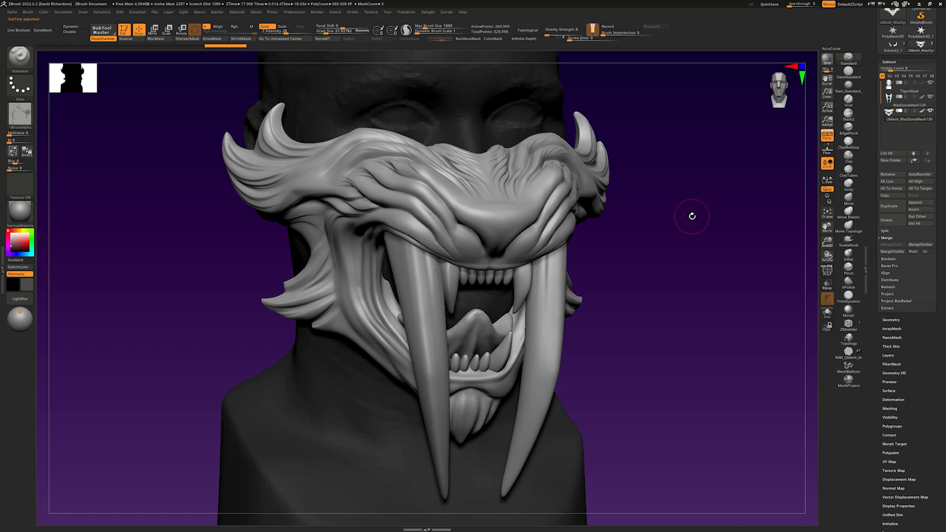
{"action": "left_click_drag", "start_coordinate": [677, 209], "coordinate": [676, 216]}
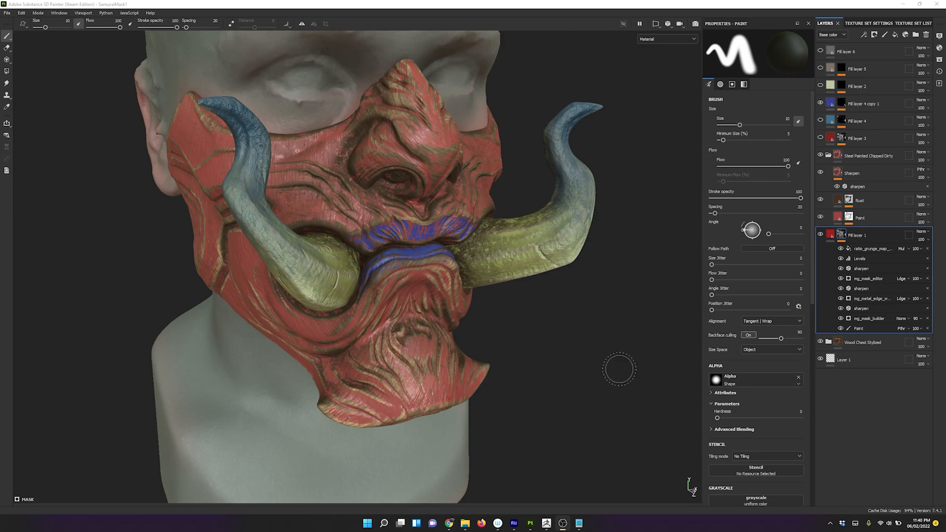
Switch to Substance 3D Painter and examine the painted samurai mask from several angles.
{"action": "left_click", "coordinate": [572, 376]}
{"action": "mouse_move", "coordinate": [568, 364]}
{"action": "left_mouse_down", "text": "alt"}
{"action": "mouse_move", "coordinate": [554, 299]}
{"action": "mouse_move", "coordinate": [576, 363]}
{"action": "mouse_move", "coordinate": [575, 332]}
{"action": "mouse_move", "coordinate": [583, 344]}
{"action": "mouse_move", "coordinate": [501, 332]}
{"action": "mouse_move", "coordinate": [537, 338]}
{"action": "left_mouse_up", "text": "alt"}
{"action": "right_click_drag", "start_coordinate": [537, 338], "coordinate": [520, 341], "text": "shift"}
{"action": "middle_click_drag", "start_coordinate": [519, 352], "coordinate": [580, 351], "text": "alt"}
{"action": "mouse_move", "coordinate": [580, 351]}
{"action": "left_mouse_down", "text": "alt"}
{"action": "mouse_move", "coordinate": [564, 364]}
{"action": "mouse_move", "coordinate": [494, 305]}
{"action": "left_mouse_up", "text": "alt"}
{"action": "left_click_drag", "start_coordinate": [554, 334], "coordinate": [513, 385], "text": "alt"}
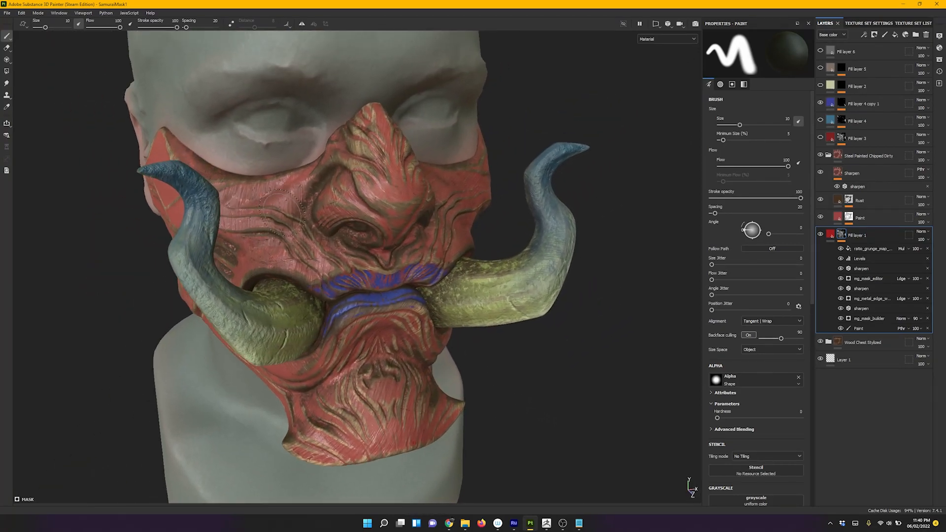
Start a new project and choose TigerMask.fbx from the 3DSketch folder as its mesh.
{"action": "left_click", "coordinate": [7, 13]}
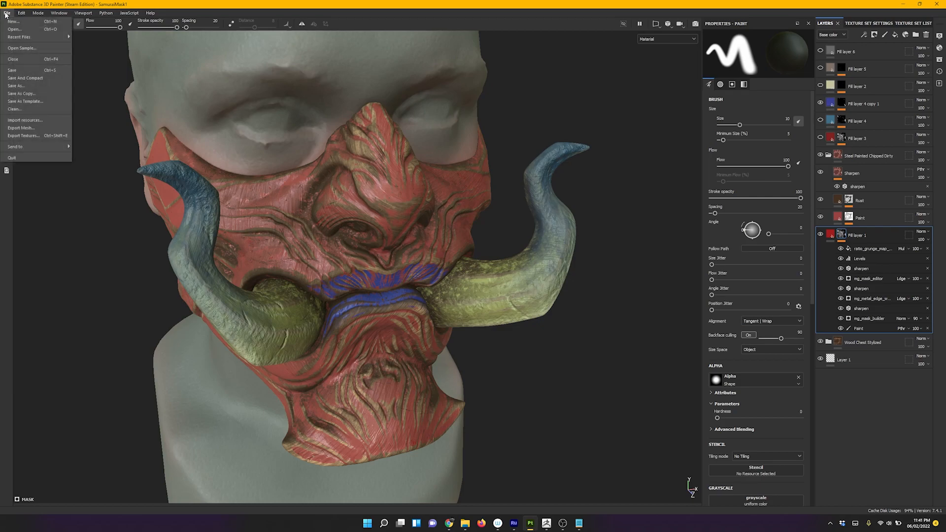
{"action": "left_click", "coordinate": [13, 21]}
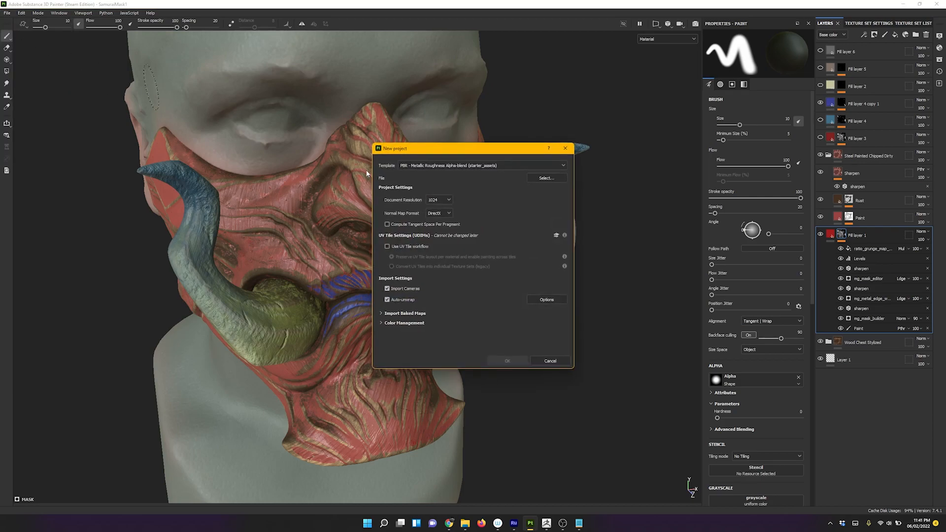
{"action": "left_click", "coordinate": [538, 179]}
{"action": "scroll", "coordinate": [469, 305], "scroll_direction": "down", "scroll_amount": 3}
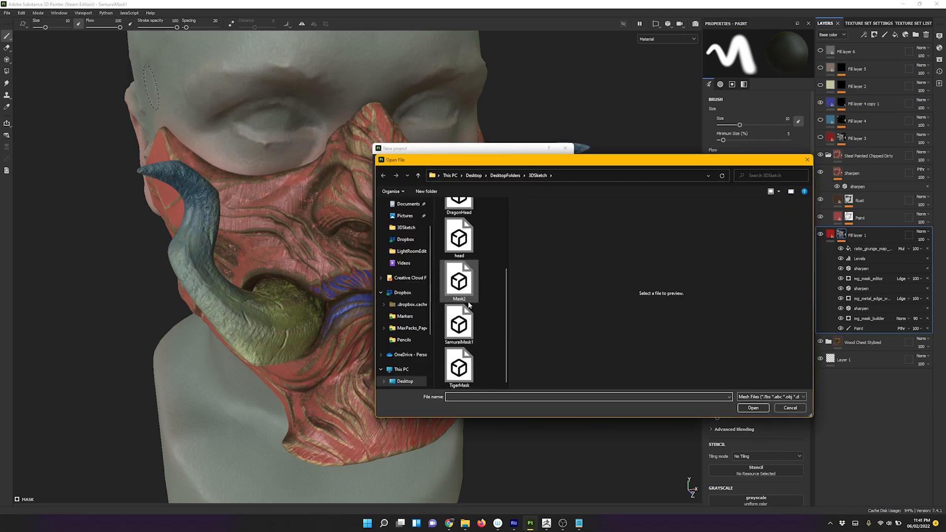
{"action": "left_click", "coordinate": [459, 367]}
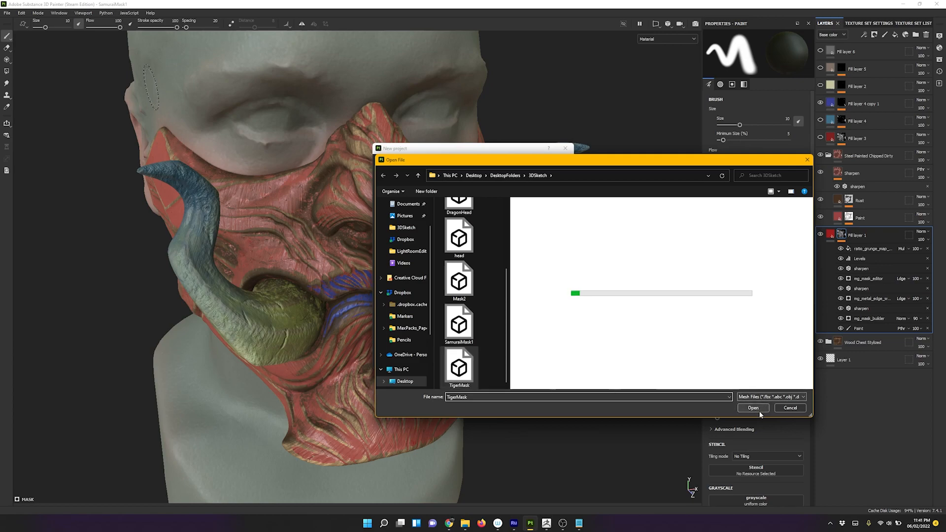
{"action": "left_click", "coordinate": [754, 409]}
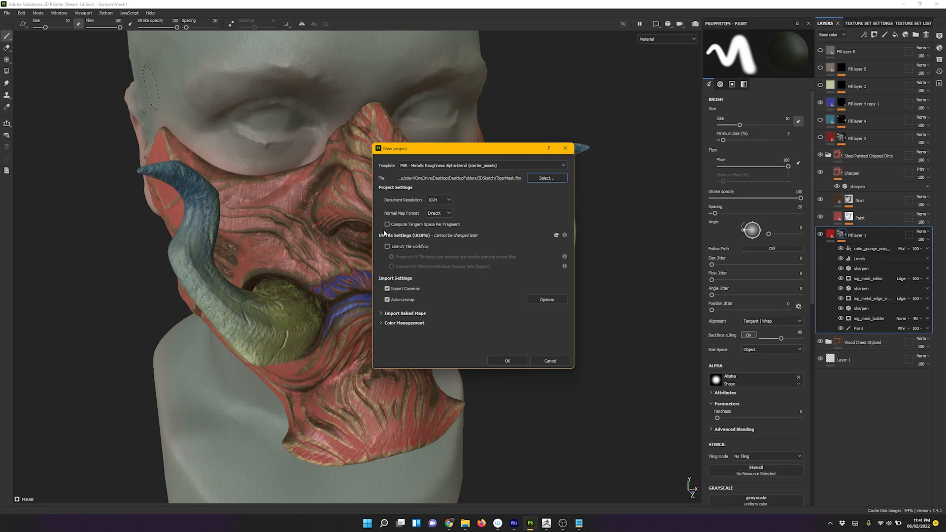
Set the new project's document resolution to 4096 and create it, discarding changes to the open samurai mask project.
{"action": "left_click", "coordinate": [439, 200]}
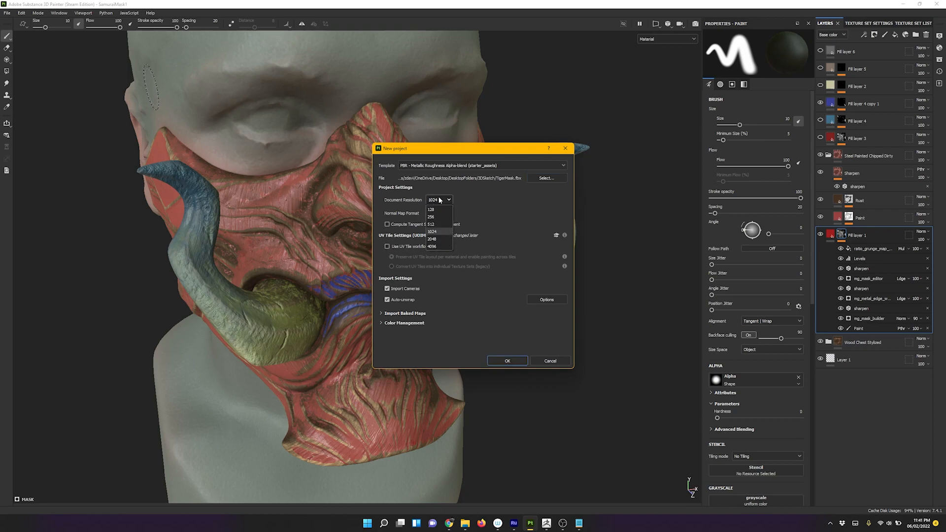
{"action": "left_click", "coordinate": [432, 246]}
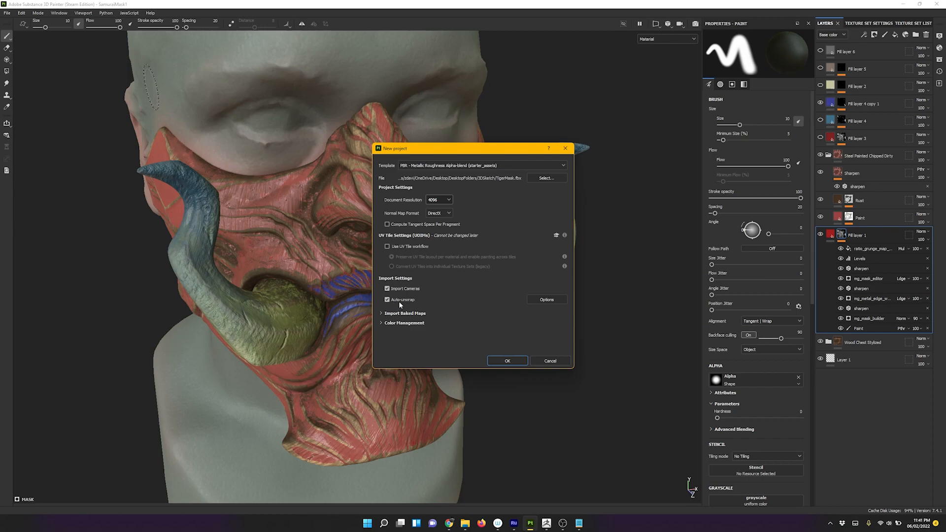
{"action": "left_click", "coordinate": [507, 361]}
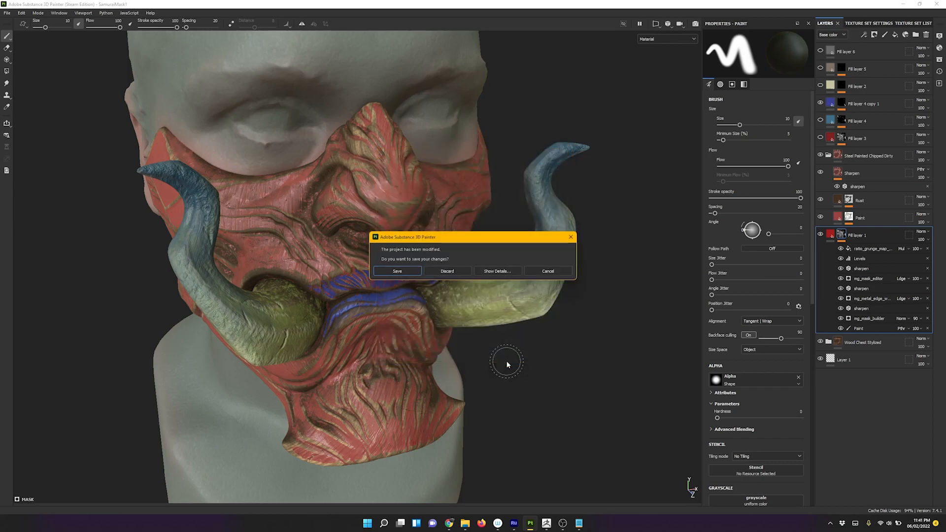
{"action": "left_click", "coordinate": [441, 271]}
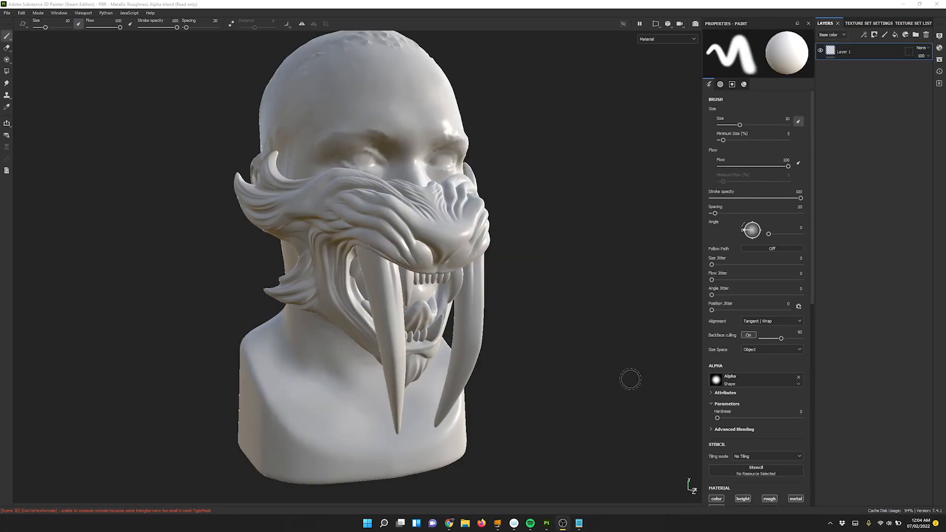
Configure mesh map baking with a 4096 output size, the ID map excluded, and the low poly mesh used as high poly.
{"action": "left_click_drag", "start_coordinate": [570, 338], "coordinate": [549, 334], "text": "alt"}
{"action": "left_click_drag", "start_coordinate": [636, 307], "coordinate": [546, 310], "text": "alt"}
{"action": "mouse_move", "coordinate": [600, 300]}
{"action": "left_mouse_down", "text": "alt"}
{"action": "mouse_move", "coordinate": [667, 266]}
{"action": "mouse_move", "coordinate": [669, 138]}
{"action": "mouse_move", "coordinate": [594, 238]}
{"action": "mouse_move", "coordinate": [581, 140]}
{"action": "mouse_move", "coordinate": [587, 239]}
{"action": "mouse_move", "coordinate": [656, 242]}
{"action": "mouse_move", "coordinate": [659, 142]}
{"action": "mouse_move", "coordinate": [552, 186]}
{"action": "mouse_move", "coordinate": [614, 275]}
{"action": "mouse_move", "coordinate": [666, 241]}
{"action": "mouse_move", "coordinate": [570, 243]}
{"action": "mouse_move", "coordinate": [685, 247]}
{"action": "mouse_move", "coordinate": [584, 239]}
{"action": "mouse_move", "coordinate": [585, 253]}
{"action": "mouse_move", "coordinate": [553, 218]}
{"action": "mouse_move", "coordinate": [556, 235]}
{"action": "mouse_move", "coordinate": [560, 222]}
{"action": "mouse_move", "coordinate": [513, 226]}
{"action": "mouse_move", "coordinate": [562, 252]}
{"action": "mouse_move", "coordinate": [564, 235]}
{"action": "mouse_move", "coordinate": [556, 252]}
{"action": "mouse_move", "coordinate": [598, 268]}
{"action": "mouse_move", "coordinate": [643, 240]}
{"action": "left_mouse_up", "text": "alt"}
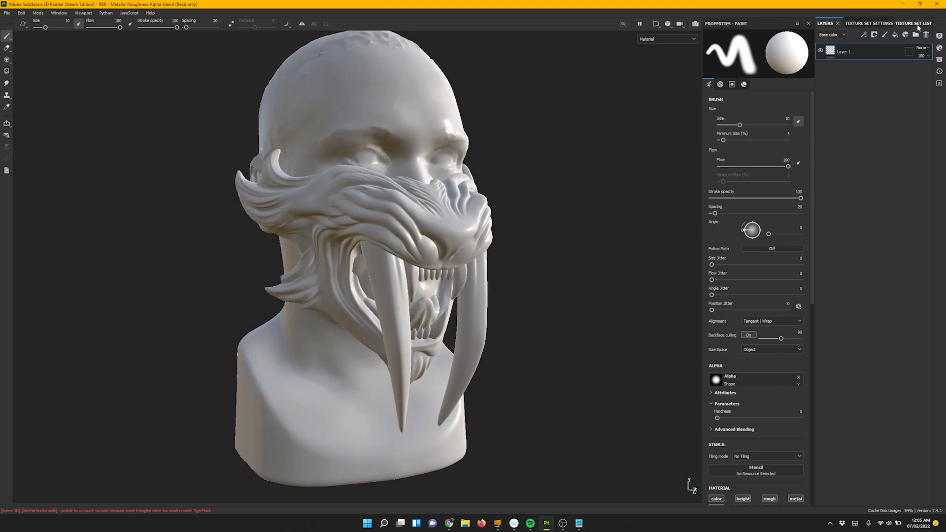
{"action": "left_click", "coordinate": [863, 25]}
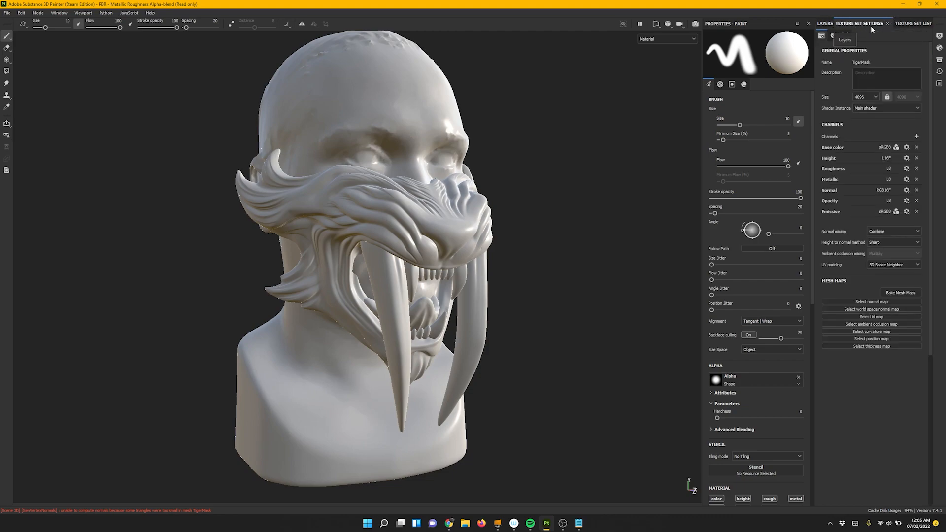
{"action": "left_click", "coordinate": [899, 294]}
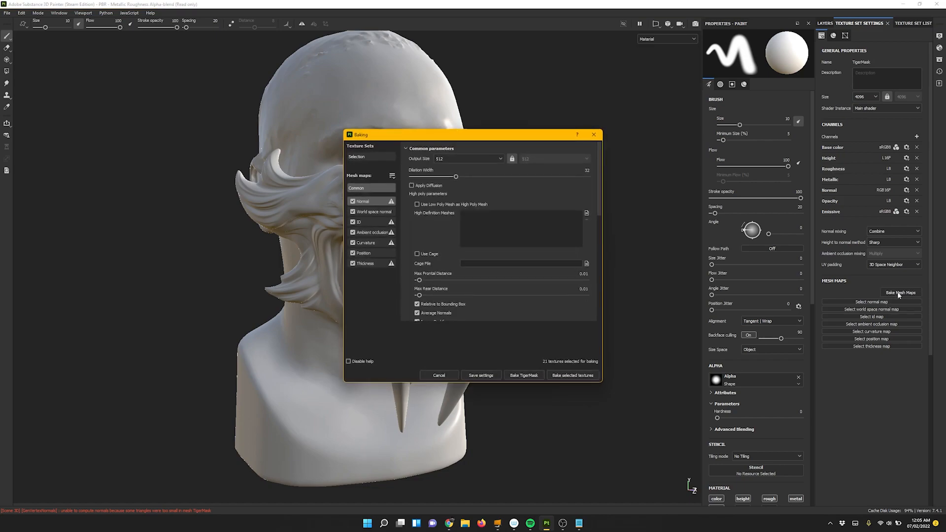
{"action": "left_click_drag", "start_coordinate": [487, 138], "coordinate": [614, 116]}
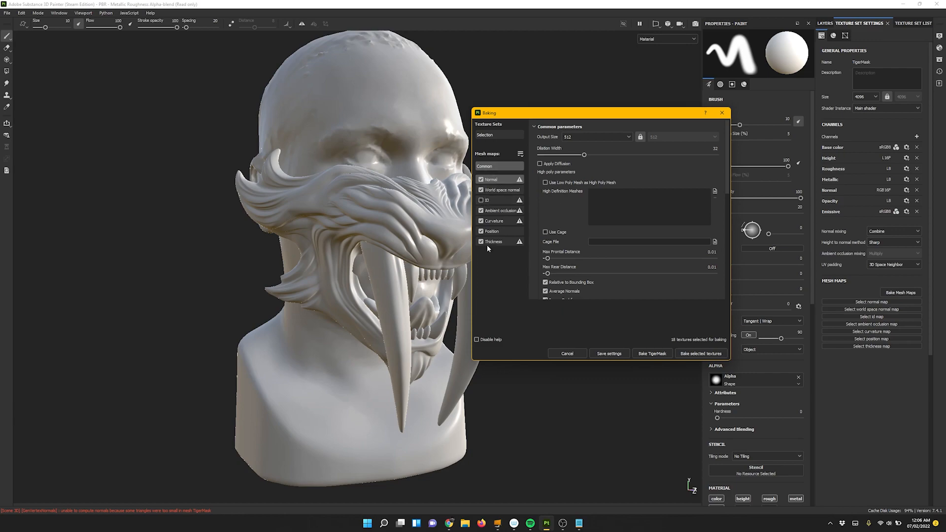
{"action": "left_click", "coordinate": [611, 136]}
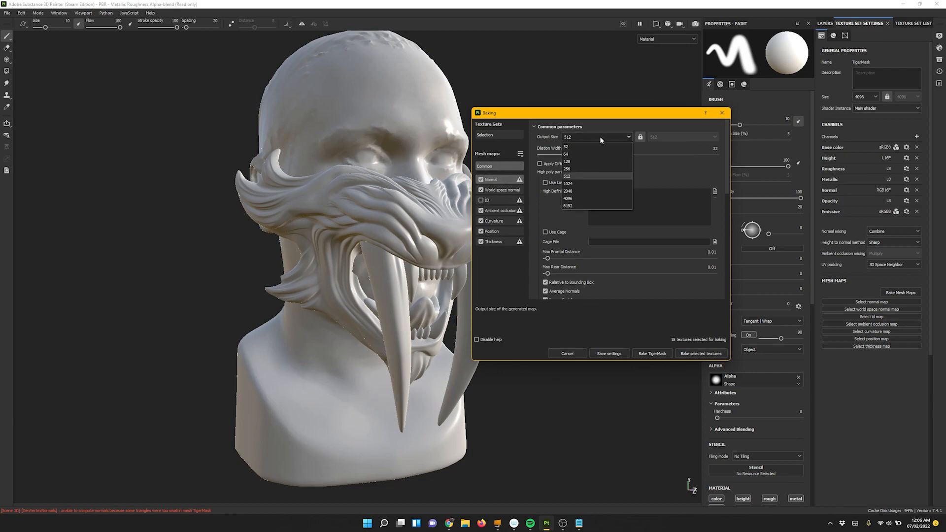
{"action": "left_click", "coordinate": [570, 198]}
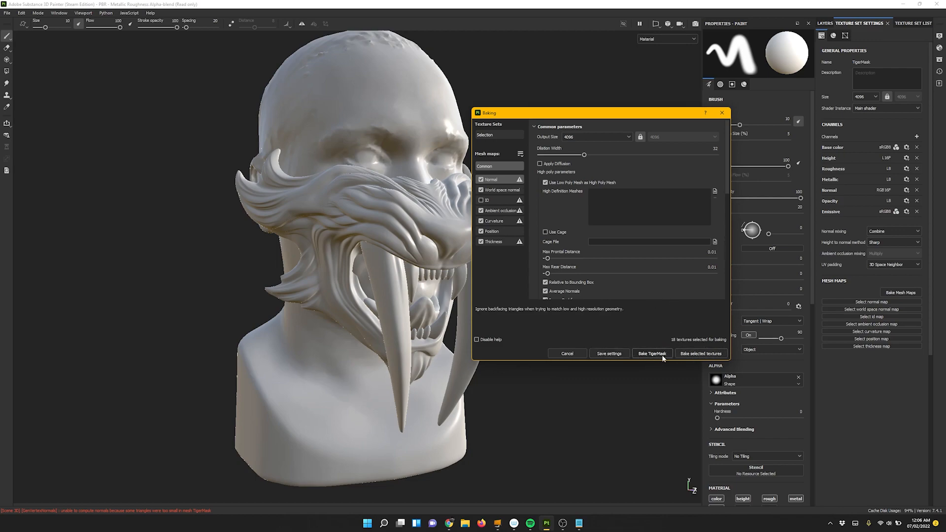
Bake the selected mesh maps for all texture sets and dismiss the finished baking report.
{"action": "left_click", "coordinate": [701, 354]}
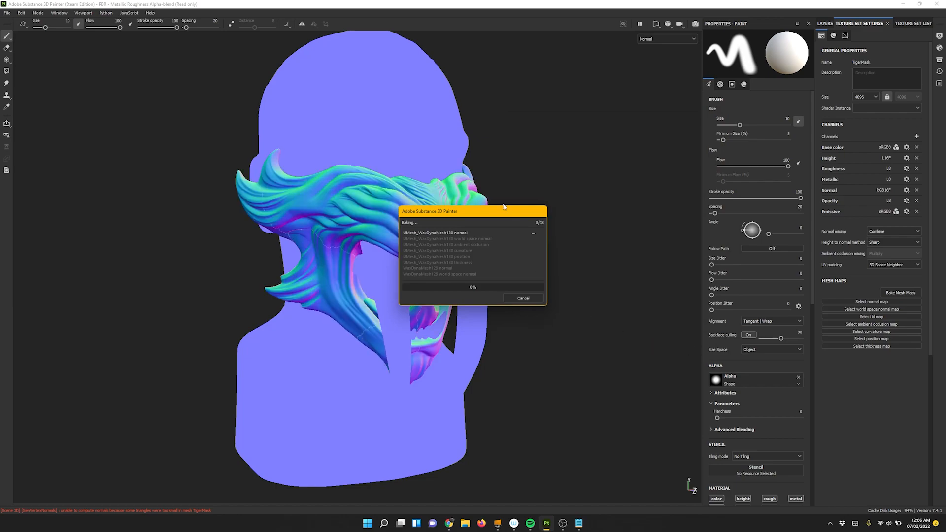
{"action": "left_click_drag", "start_coordinate": [504, 207], "coordinate": [646, 200]}
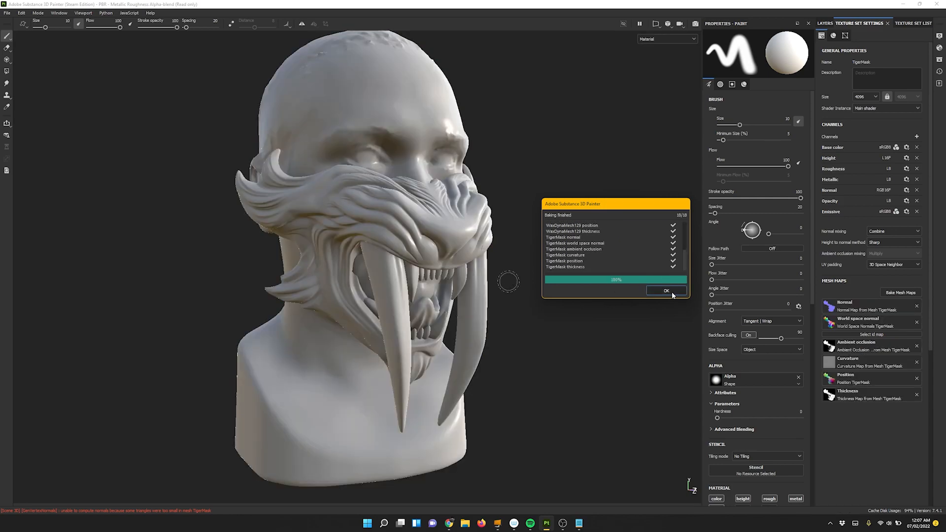
{"action": "left_click", "coordinate": [672, 294]}
Hide the TigerMask bust and the WaxDynaMesh129 teeth texture sets, with the UMesh_WaxDynaMesh130 mask set selected and shown.
{"action": "left_click_drag", "start_coordinate": [584, 293], "coordinate": [599, 277], "text": "alt"}
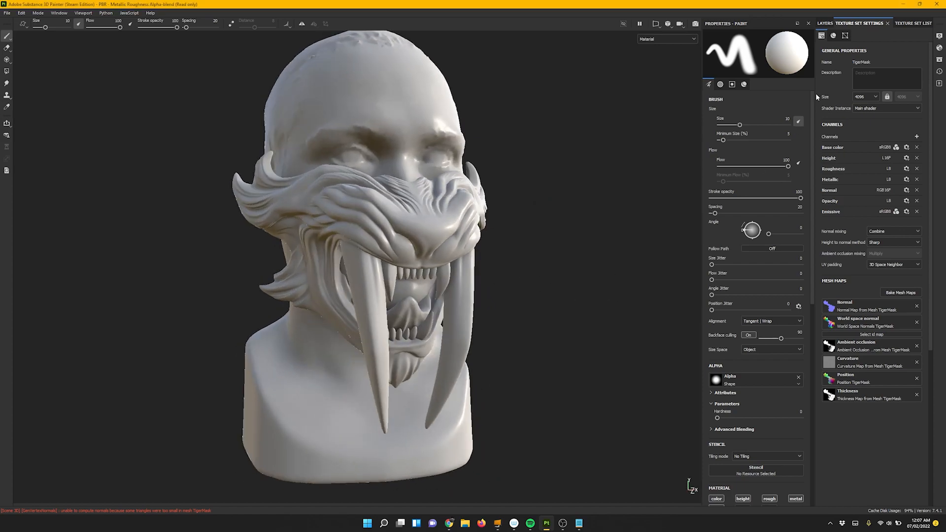
{"action": "left_click", "coordinate": [913, 23]}
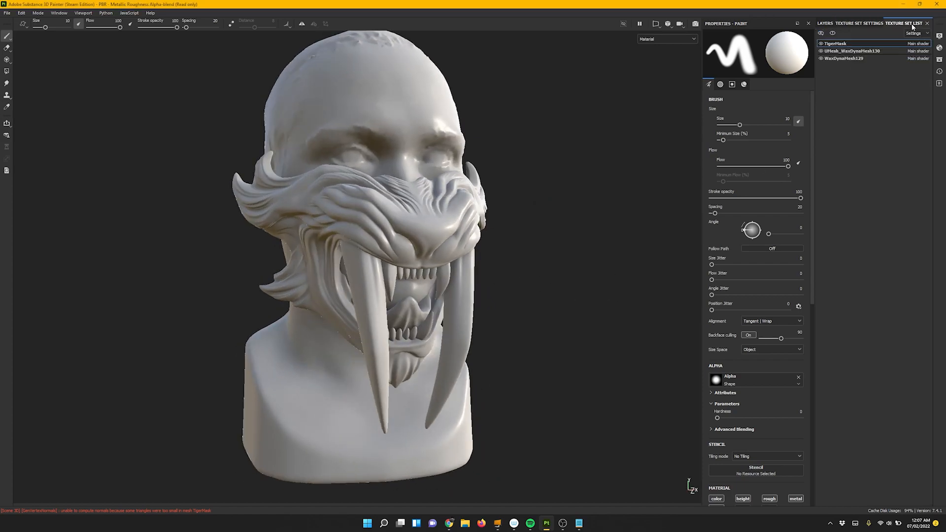
{"action": "left_click", "coordinate": [821, 51]}
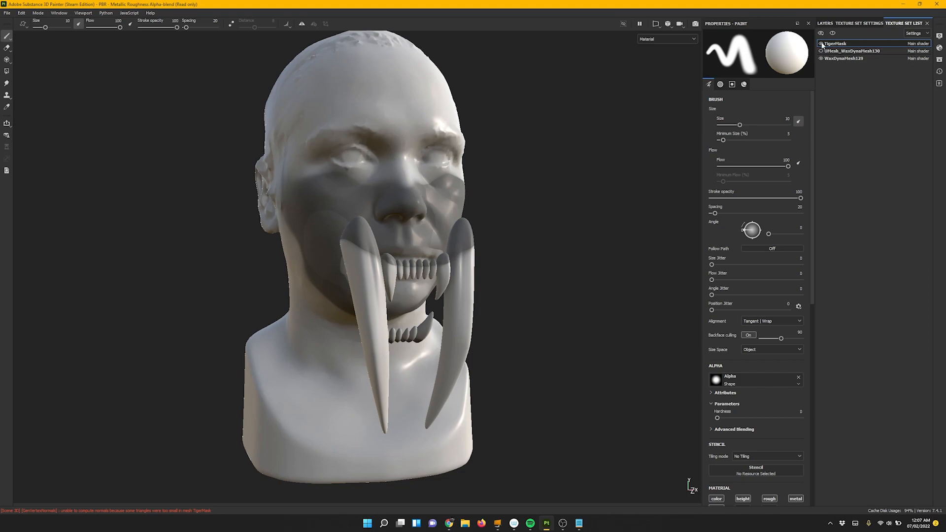
{"action": "left_click", "coordinate": [822, 44]}
{"action": "left_click", "coordinate": [840, 59]}
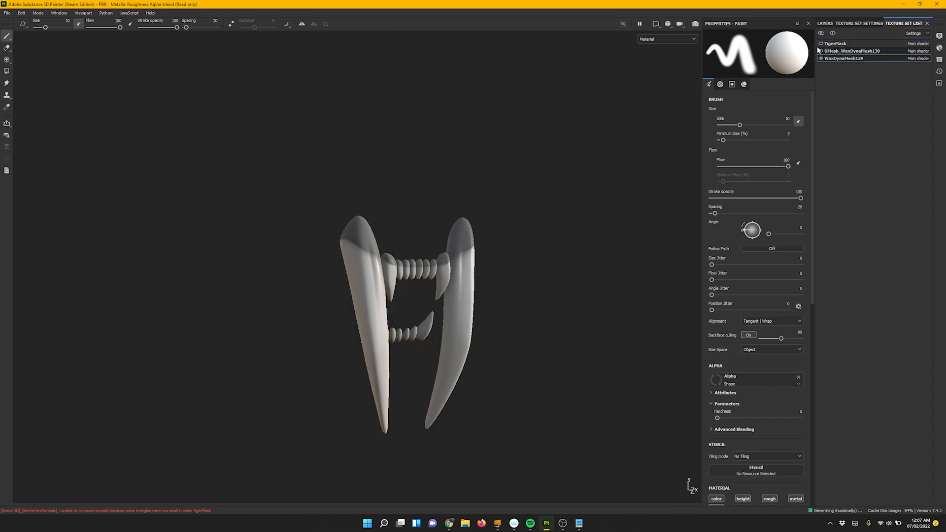
{"action": "left_click", "coordinate": [821, 51]}
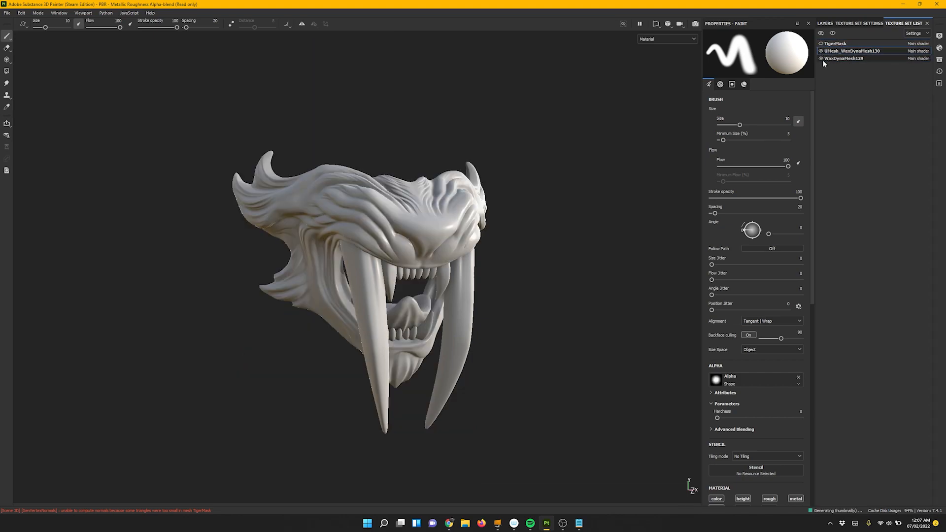
{"action": "left_click", "coordinate": [821, 58]}
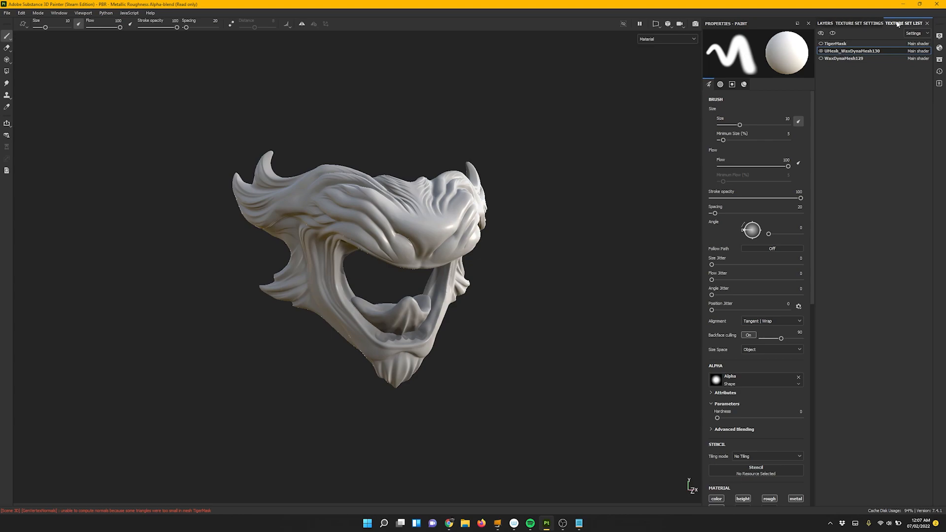
View the teeth texture set on its own, and return to showing only the mask texture set.
{"action": "left_click", "coordinate": [830, 60]}
{"action": "left_click", "coordinate": [833, 33]}
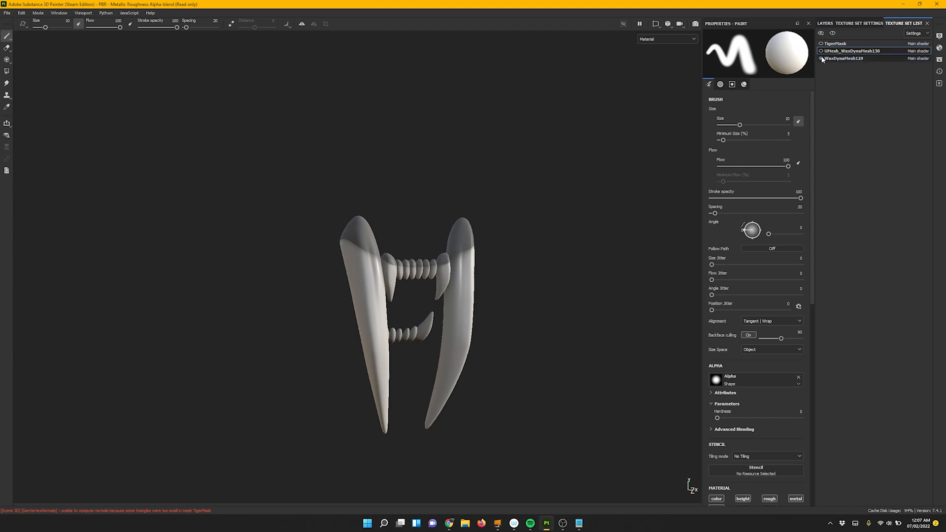
{"action": "left_click", "coordinate": [821, 58]}
{"action": "left_click", "coordinate": [821, 51]}
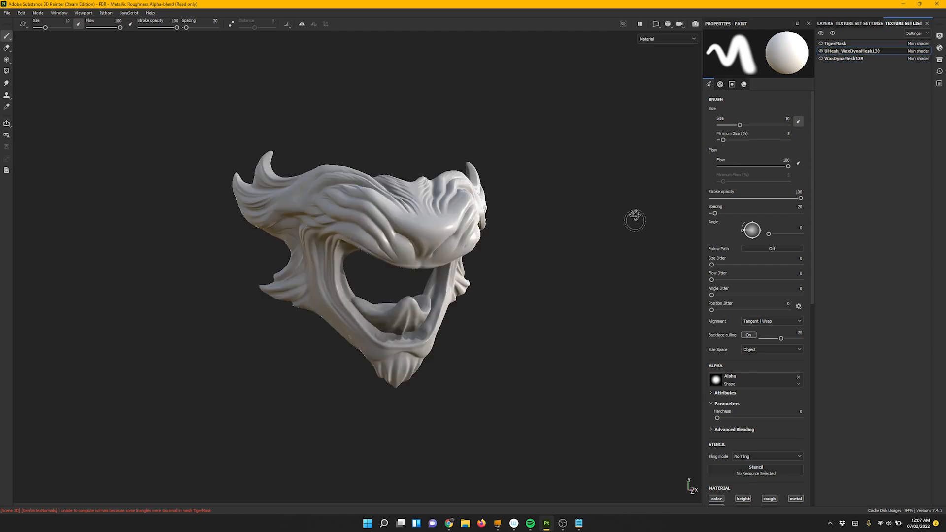
Reset the interface to its default layout so the asset library is shown.
{"action": "left_click_drag", "start_coordinate": [636, 221], "coordinate": [608, 207], "text": "alt"}
{"action": "right_click_drag", "start_coordinate": [608, 207], "coordinate": [684, 303], "text": "alt"}
{"action": "left_click_drag", "start_coordinate": [684, 303], "coordinate": [615, 254], "text": "alt"}
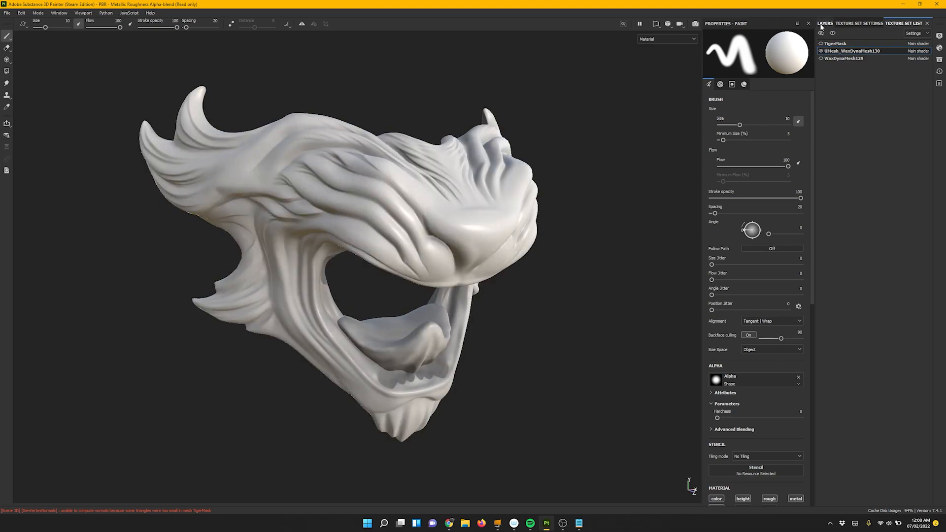
{"action": "left_click", "coordinate": [825, 23]}
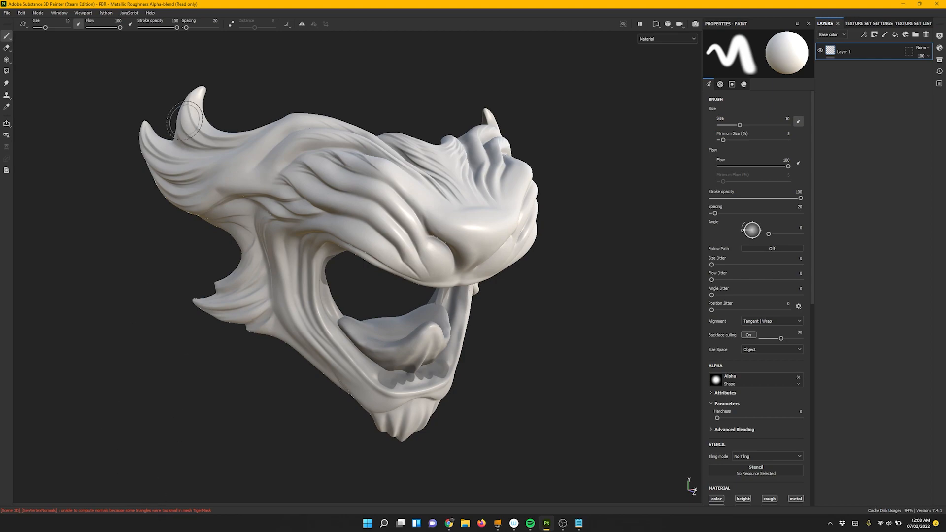
{"action": "left_click", "coordinate": [82, 12]}
{"action": "mouse_move", "coordinate": [137, 11]}
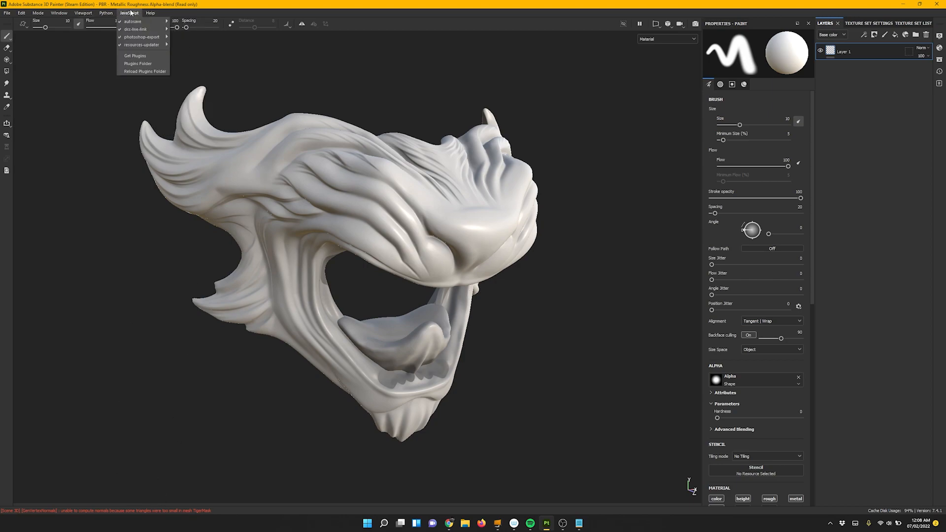
{"action": "mouse_move", "coordinate": [59, 13]}
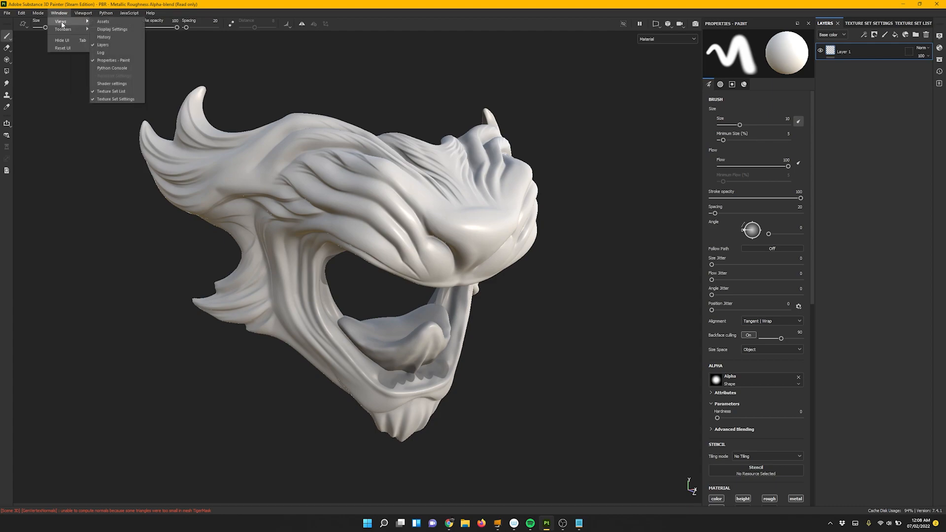
{"action": "left_click", "coordinate": [63, 48]}
Filter the asset library to smart materials and search for "wood".
{"action": "middle_click_drag", "start_coordinate": [252, 352], "coordinate": [169, 300], "text": "alt"}
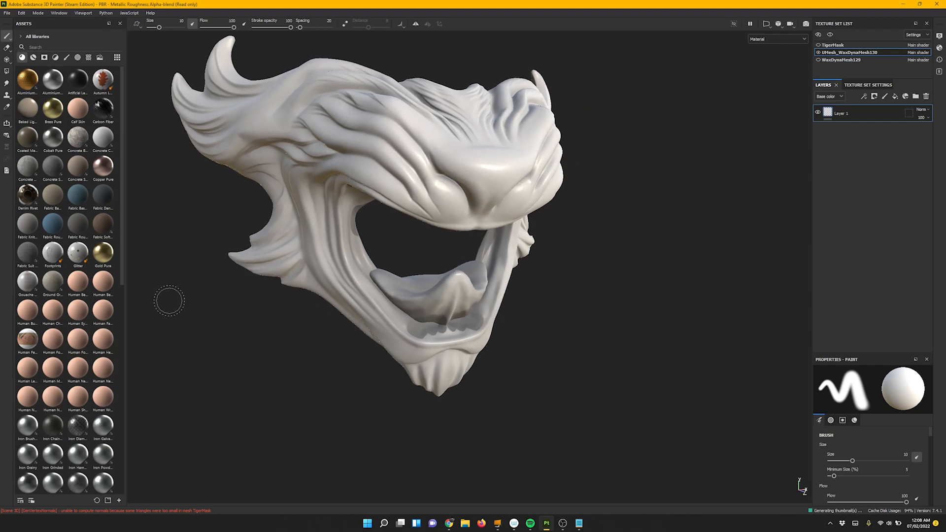
{"action": "middle_click_drag", "start_coordinate": [283, 277], "coordinate": [315, 346], "text": "alt"}
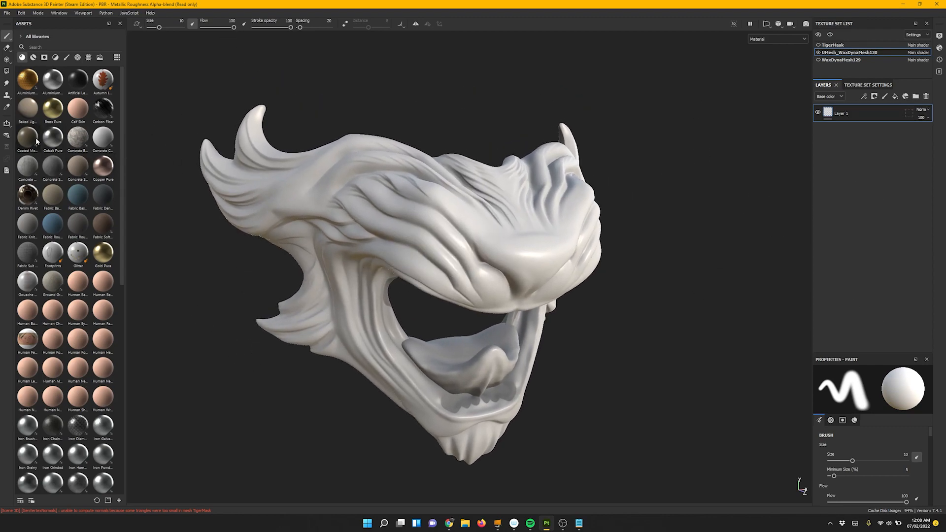
{"action": "left_click", "coordinate": [34, 59]}
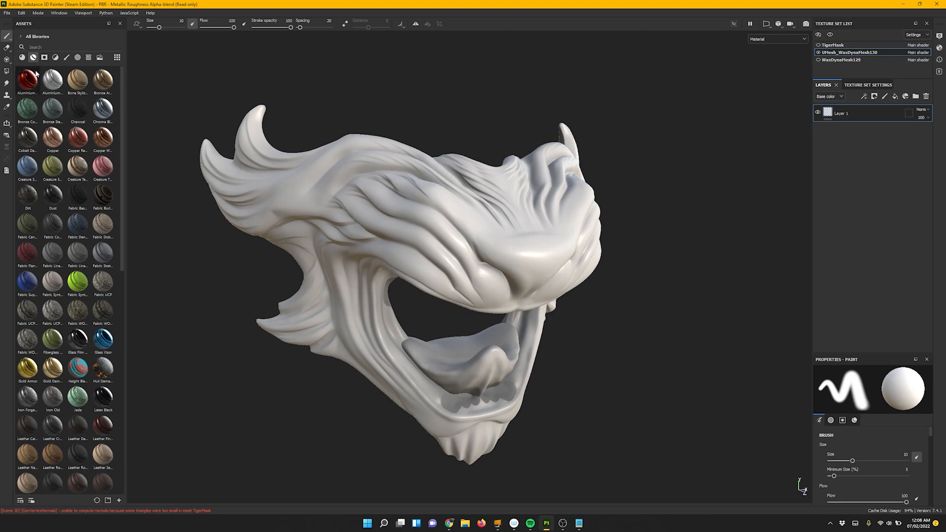
{"action": "mouse_move", "coordinate": [67, 173]}
{"action": "left_click", "coordinate": [48, 48]}
{"action": "type", "text": "wood"}
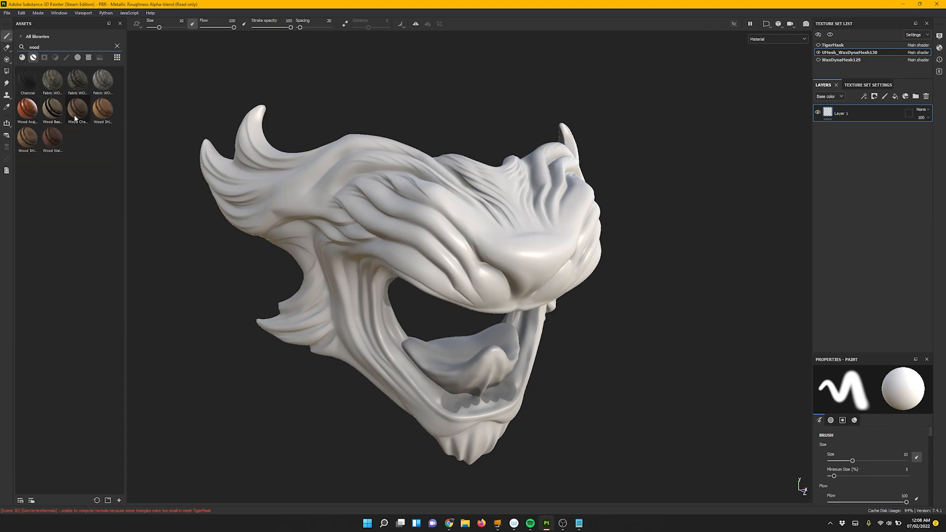
Apply the Wood Chest Stylized smart material to the mask, above Layer 1, and inspect it from several angles.
{"action": "left_click", "coordinate": [75, 116]}
{"action": "mouse_move", "coordinate": [76, 113]}
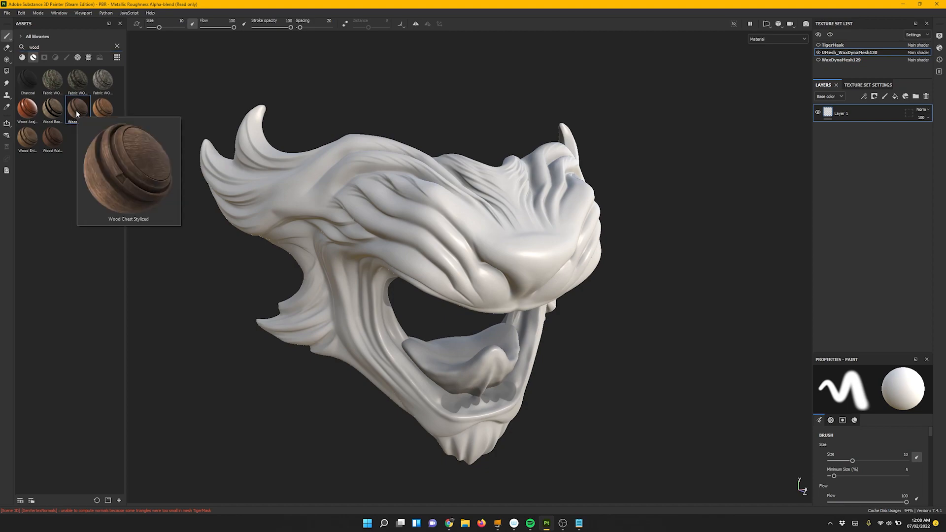
{"action": "left_click_drag", "start_coordinate": [76, 111], "coordinate": [834, 111]}
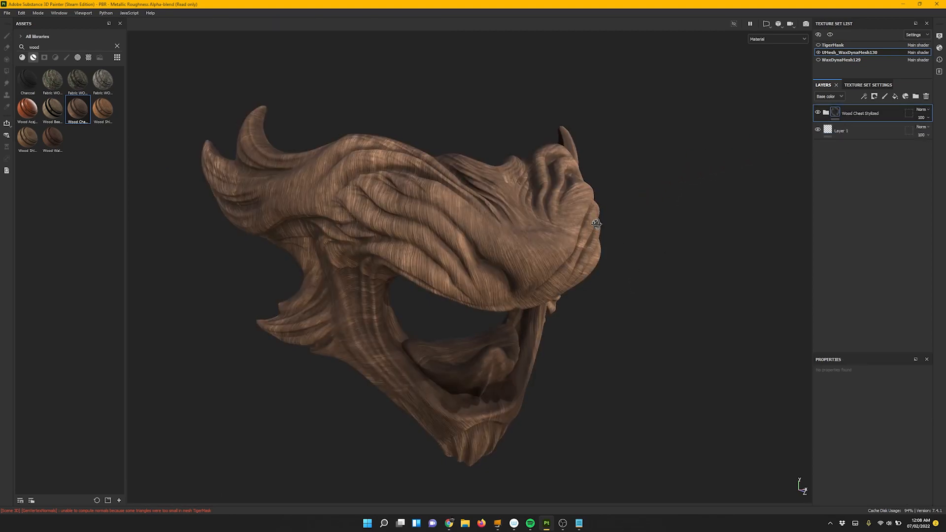
{"action": "left_click_drag", "start_coordinate": [596, 223], "coordinate": [511, 284], "text": "alt"}
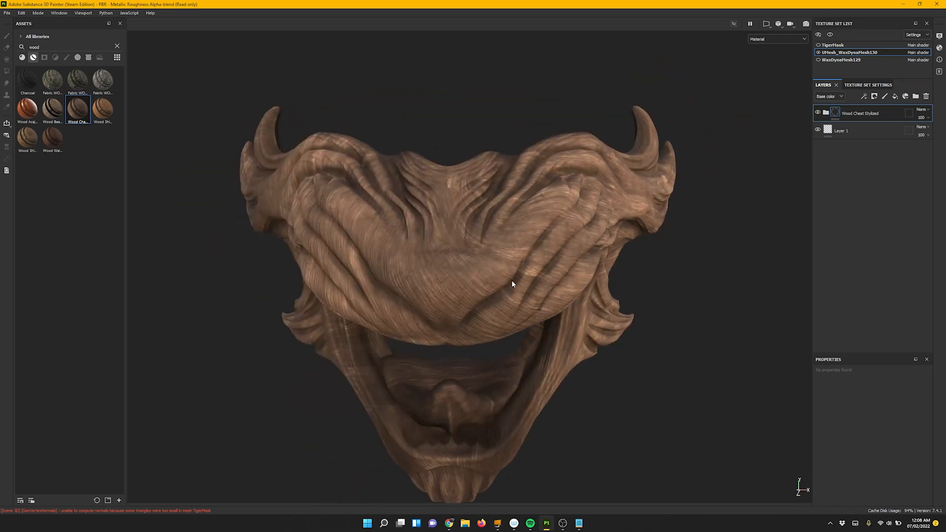
{"action": "right_click_drag", "start_coordinate": [512, 284], "coordinate": [488, 274], "text": "shift"}
{"action": "left_click_drag", "start_coordinate": [488, 273], "coordinate": [690, 212], "text": "alt"}
Select the Grunge Pass layer in the Wood Chest Stylized folder and dock the paint properties beside the layer stack.
{"action": "left_click", "coordinate": [826, 114]}
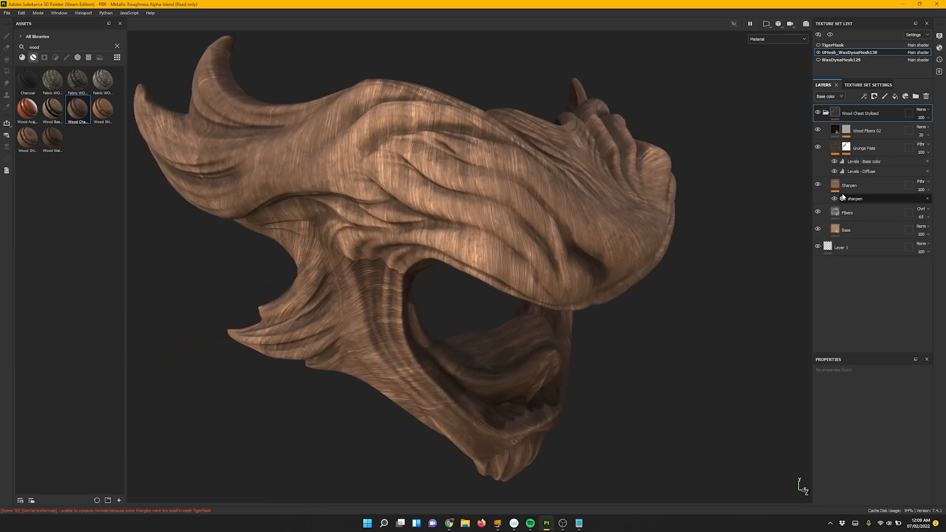
{"action": "left_click", "coordinate": [836, 148]}
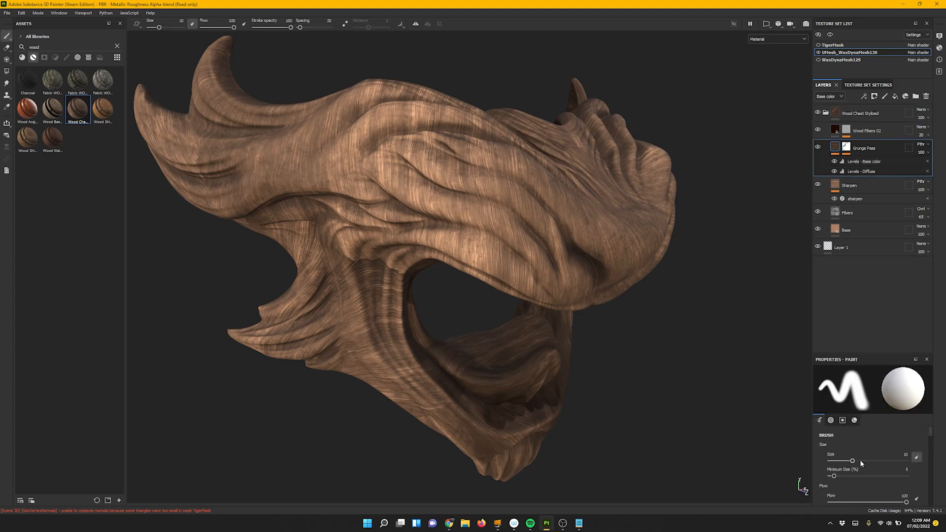
{"action": "scroll", "coordinate": [858, 464], "scroll_direction": "down", "scroll_amount": 10}
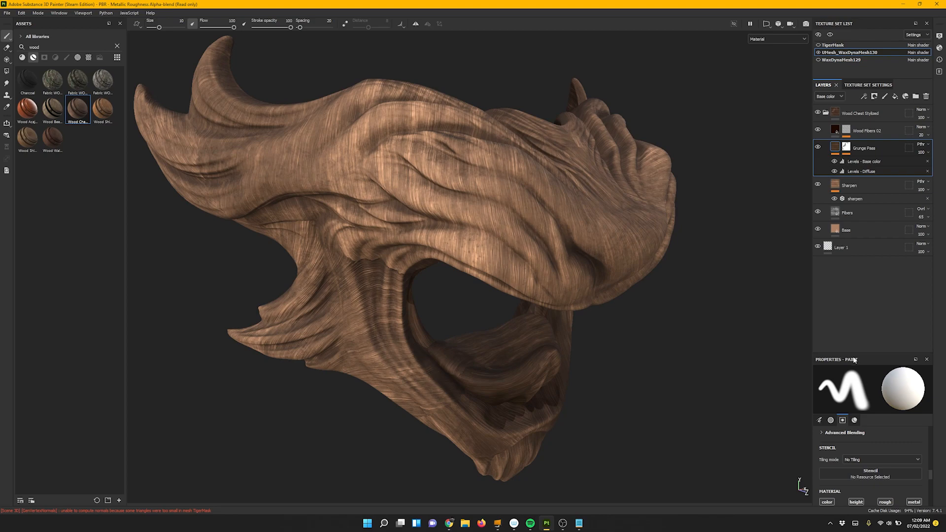
{"action": "mouse_move", "coordinate": [842, 362]}
{"action": "left_mouse_down"}
{"action": "mouse_move", "coordinate": [696, 143]}
{"action": "mouse_move", "coordinate": [865, 153]}
{"action": "mouse_move", "coordinate": [943, 176]}
{"action": "mouse_move", "coordinate": [796, 327]}
{"action": "mouse_move", "coordinate": [806, 369]}
{"action": "mouse_move", "coordinate": [815, 366]}
{"action": "left_mouse_up"}
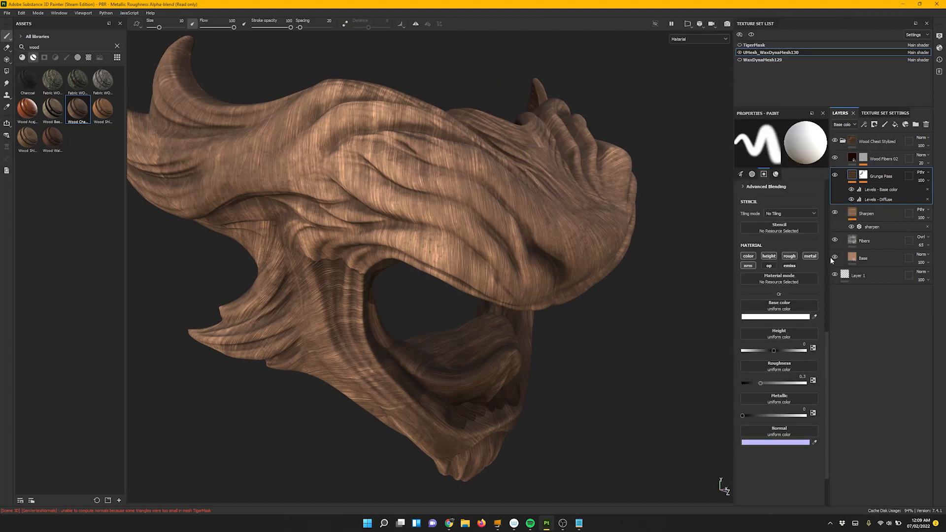
Widen the properties panel, select the Fibers layer and set its UV scale to 0.5.
{"action": "left_click_drag", "start_coordinate": [737, 299], "coordinate": [678, 298]}
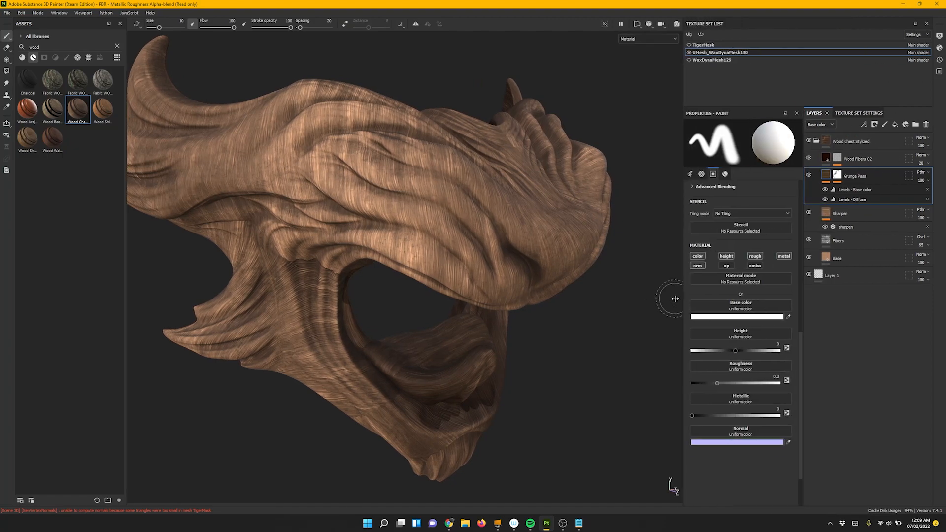
{"action": "left_click", "coordinate": [824, 244]}
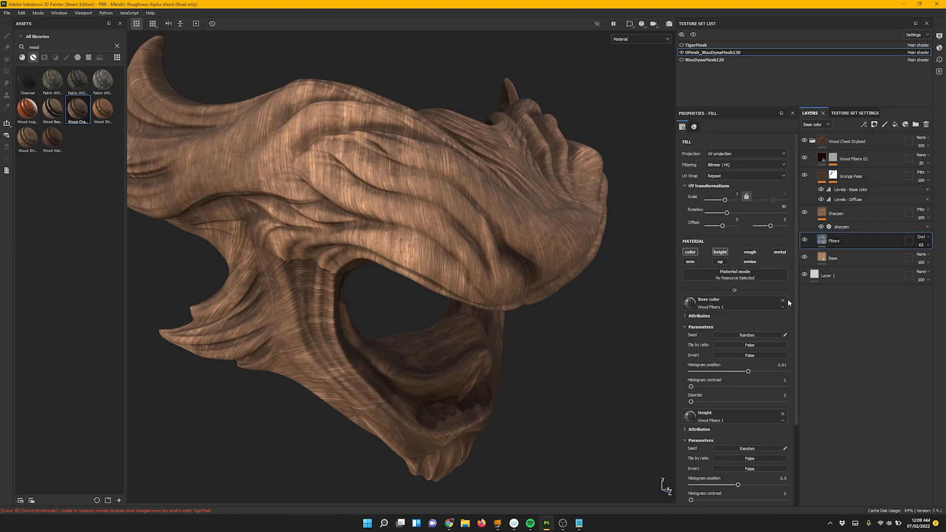
{"action": "scroll", "coordinate": [798, 295], "scroll_direction": "down", "scroll_amount": 1}
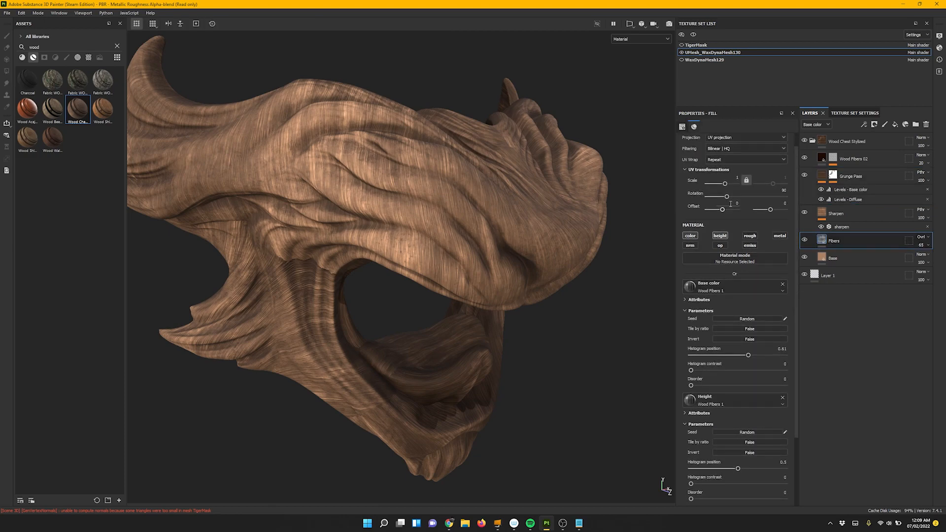
{"action": "scroll", "coordinate": [796, 207], "scroll_direction": "up", "scroll_amount": 1}
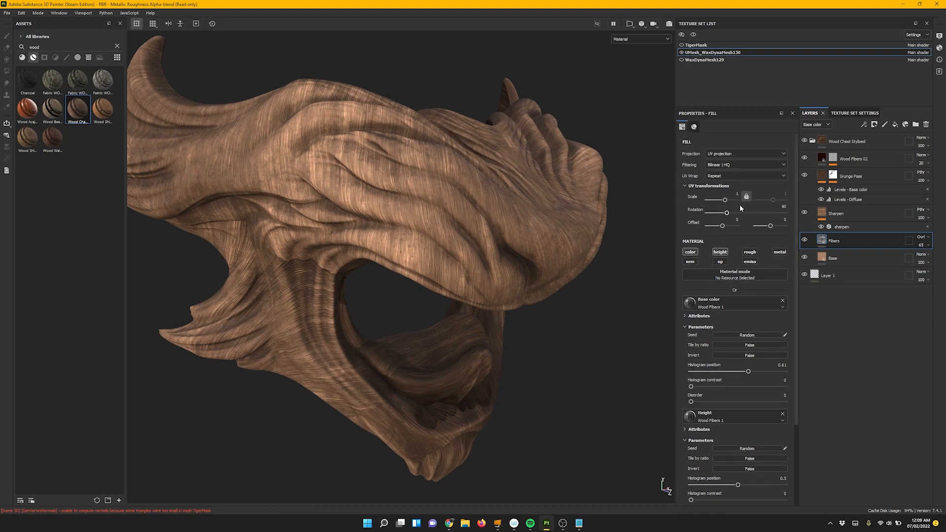
{"action": "left_click_drag", "start_coordinate": [725, 201], "coordinate": [725, 202]}
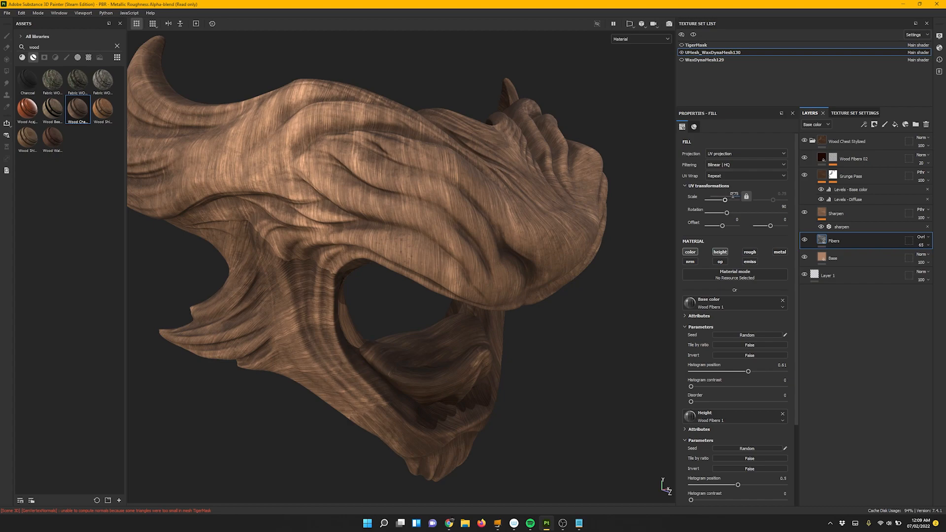
{"action": "mouse_move", "coordinate": [540, 277]}
{"action": "left_mouse_down", "text": "alt"}
{"action": "mouse_move", "coordinate": [376, 270]}
{"action": "mouse_move", "coordinate": [378, 253]}
{"action": "mouse_move", "coordinate": [488, 245]}
{"action": "mouse_move", "coordinate": [416, 249]}
{"action": "mouse_move", "coordinate": [428, 192]}
{"action": "mouse_move", "coordinate": [471, 233]}
{"action": "left_mouse_up", "text": "alt"}
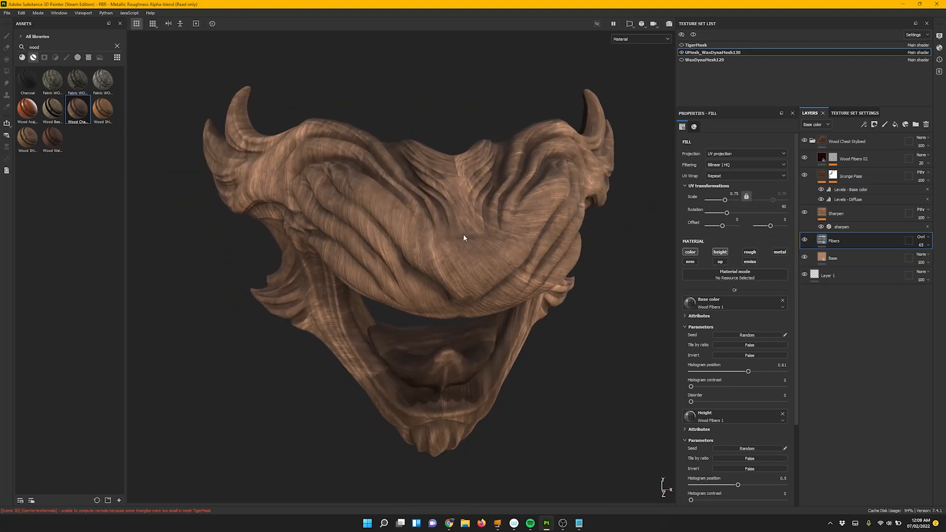
{"action": "left_click", "coordinate": [734, 193]}
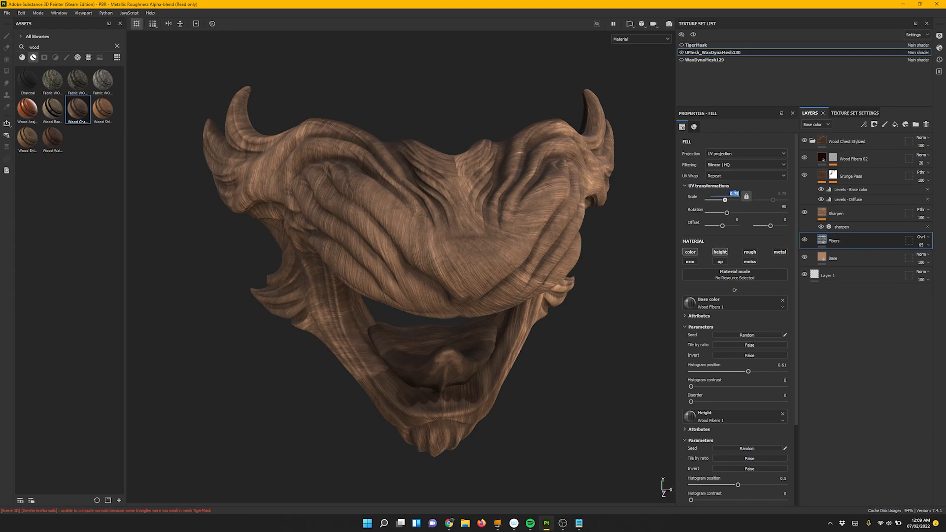
{"action": "type", "text": "0.5"}
{"action": "key", "text": "Return"}
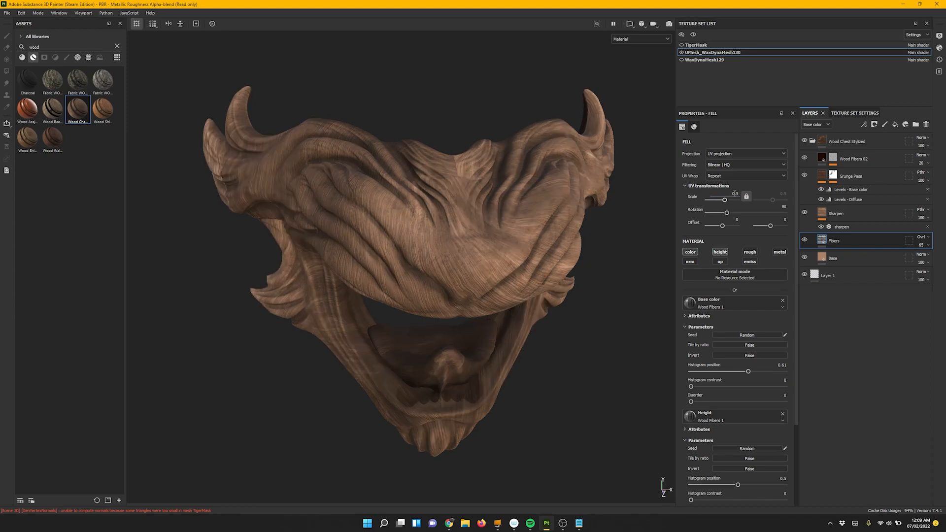
{"action": "mouse_move", "coordinate": [497, 303]}
{"action": "left_mouse_down", "text": "alt"}
{"action": "mouse_move", "coordinate": [402, 250]}
{"action": "mouse_move", "coordinate": [498, 309]}
{"action": "left_mouse_up", "text": "alt"}
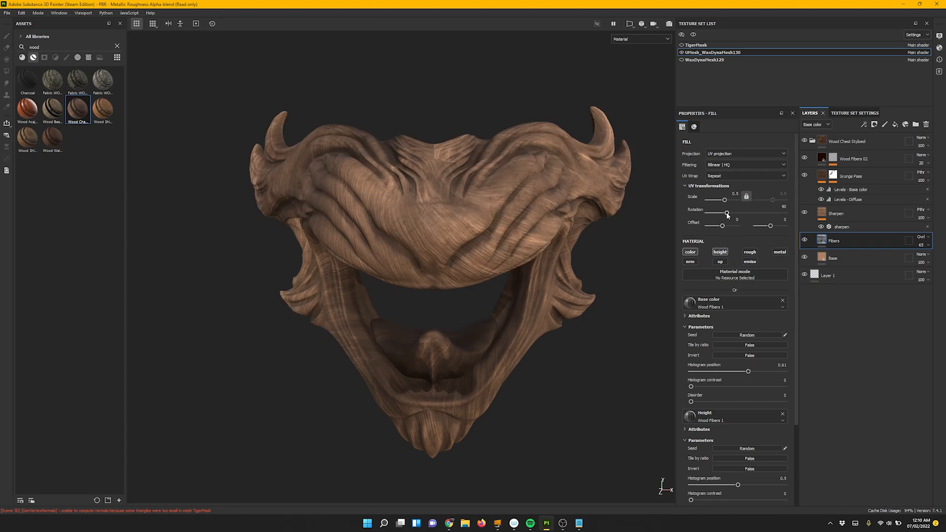
Rotate the Fibers layer's texture to about 46 degrees and hide that layer.
{"action": "left_click_drag", "start_coordinate": [727, 216], "coordinate": [718, 218]}
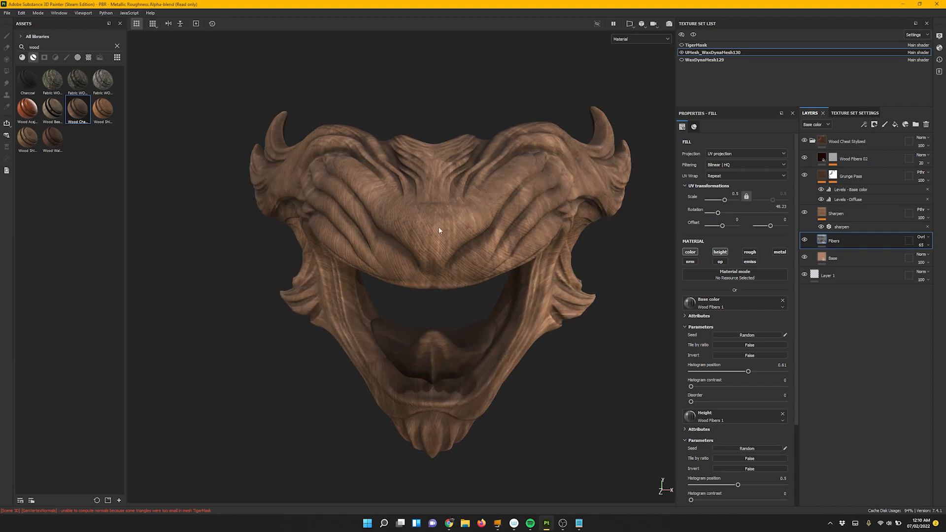
{"action": "scroll", "coordinate": [439, 230], "scroll_direction": "up", "scroll_amount": 5}
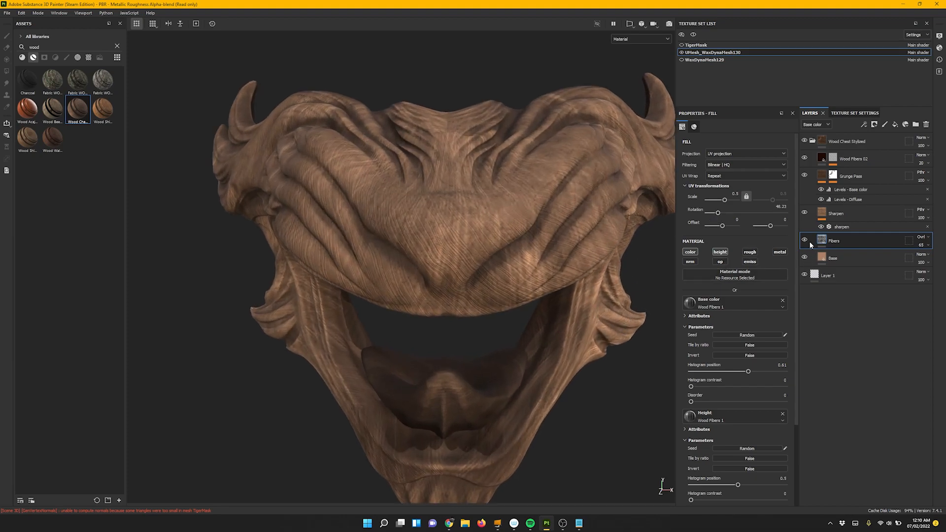
{"action": "left_click", "coordinate": [805, 241]}
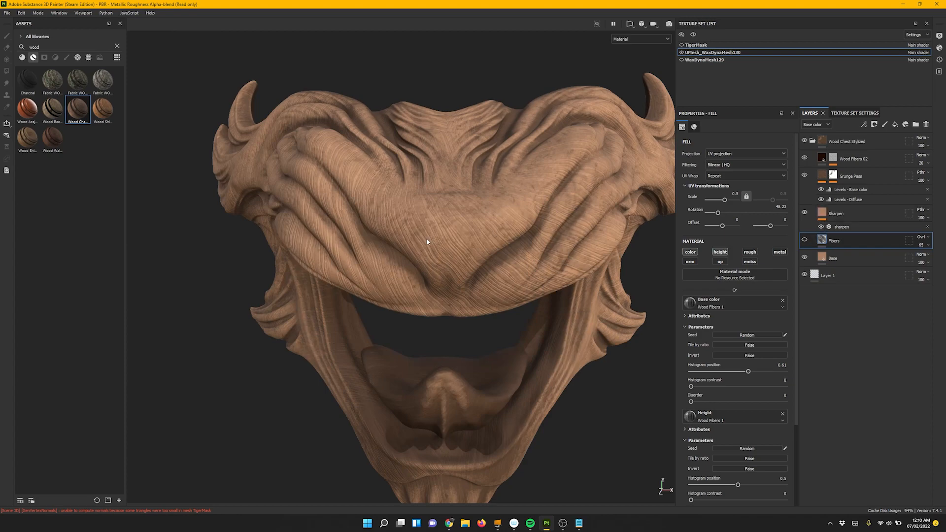
{"action": "left_click_drag", "start_coordinate": [305, 178], "coordinate": [404, 222], "text": "alt"}
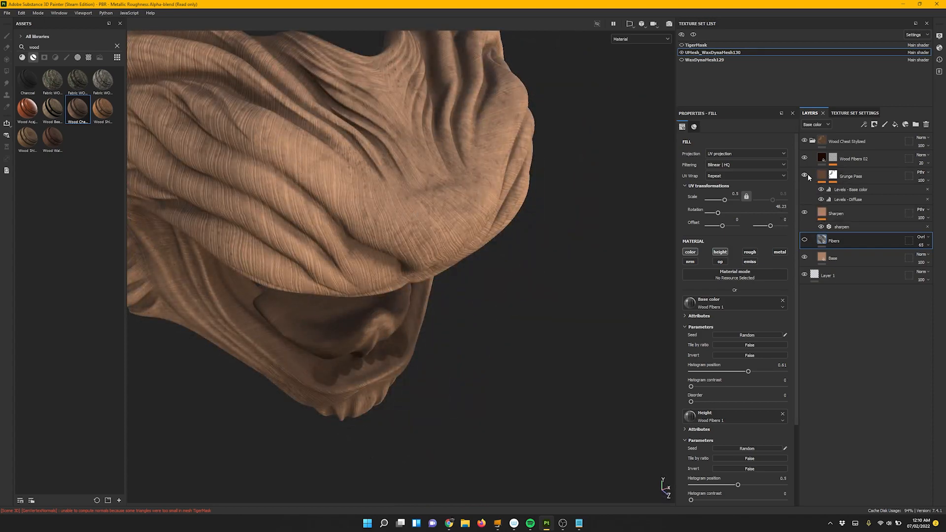
Set the UV scale of the wood_pattern_01 fill in the Wood Fibers 02 layer's mask to 1.5.
{"action": "left_click", "coordinate": [805, 159]}
{"action": "left_click", "coordinate": [804, 159]}
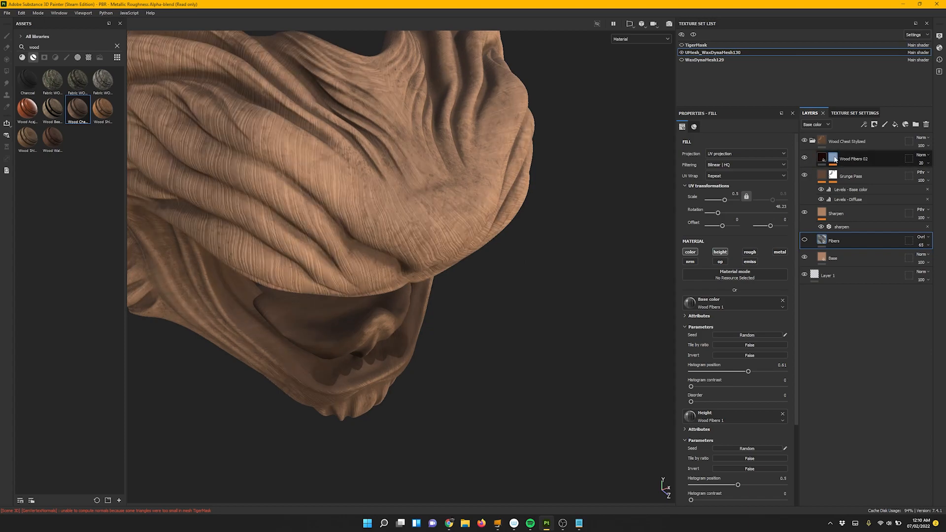
{"action": "left_click", "coordinate": [826, 158]}
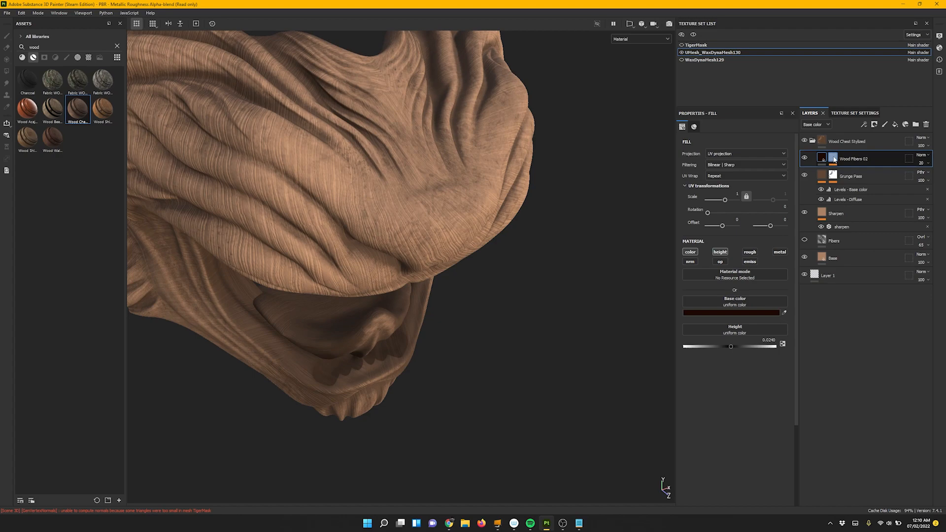
{"action": "left_click", "coordinate": [834, 158]}
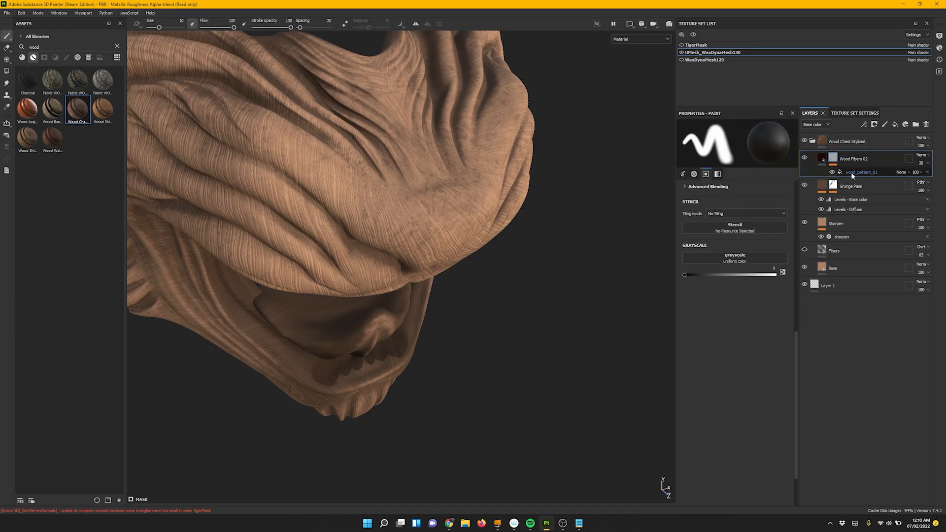
{"action": "left_click", "coordinate": [853, 174]}
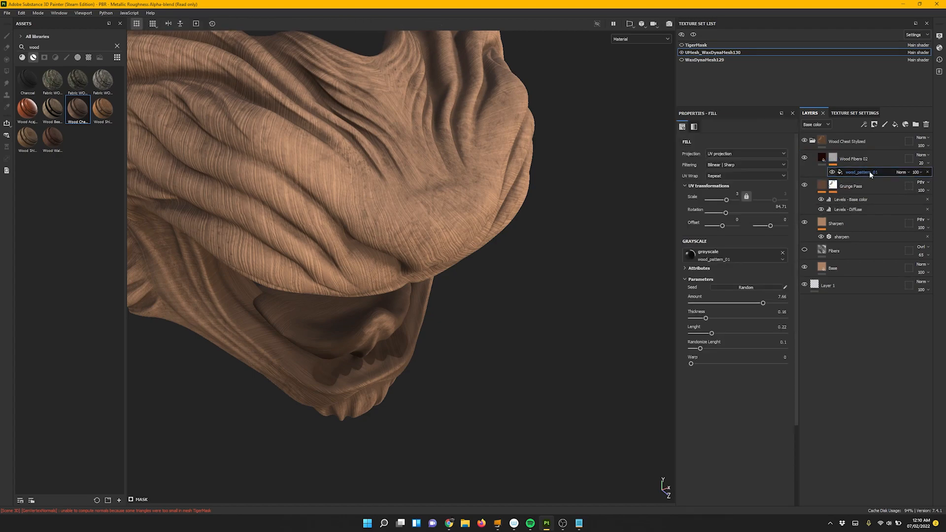
{"action": "left_click_drag", "start_coordinate": [728, 202], "coordinate": [726, 202]}
{"action": "left_click", "coordinate": [735, 194]}
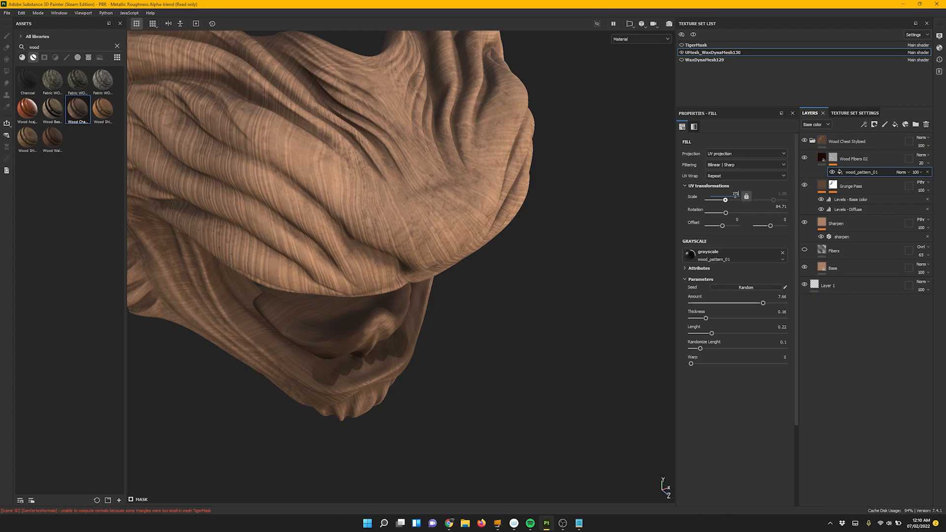
{"action": "key", "text": "Return"}
{"action": "left_click_drag", "start_coordinate": [513, 271], "coordinate": [434, 246], "text": "alt"}
{"action": "right_click_drag", "start_coordinate": [433, 247], "coordinate": [420, 197], "text": "alt"}
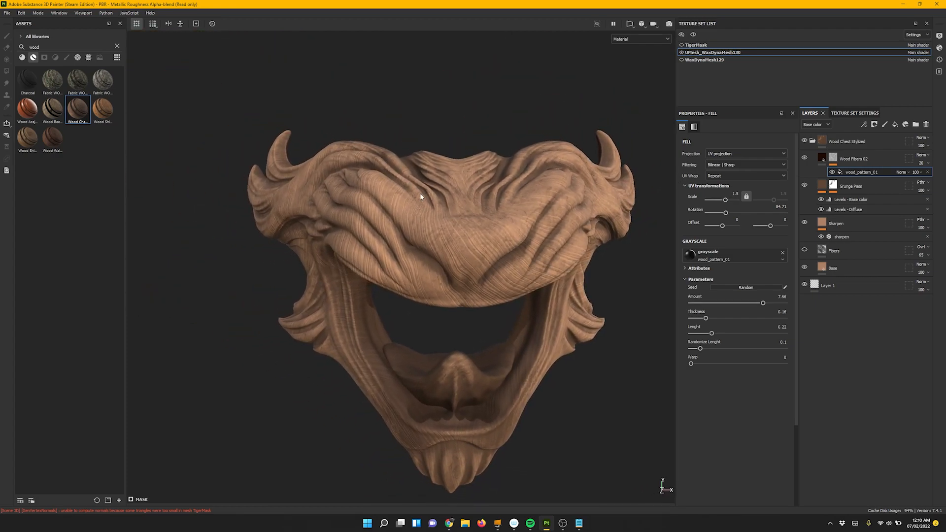
{"action": "left_click_drag", "start_coordinate": [462, 199], "coordinate": [447, 209], "text": "alt"}
{"action": "middle_click_drag", "start_coordinate": [447, 209], "coordinate": [441, 173], "text": "alt"}
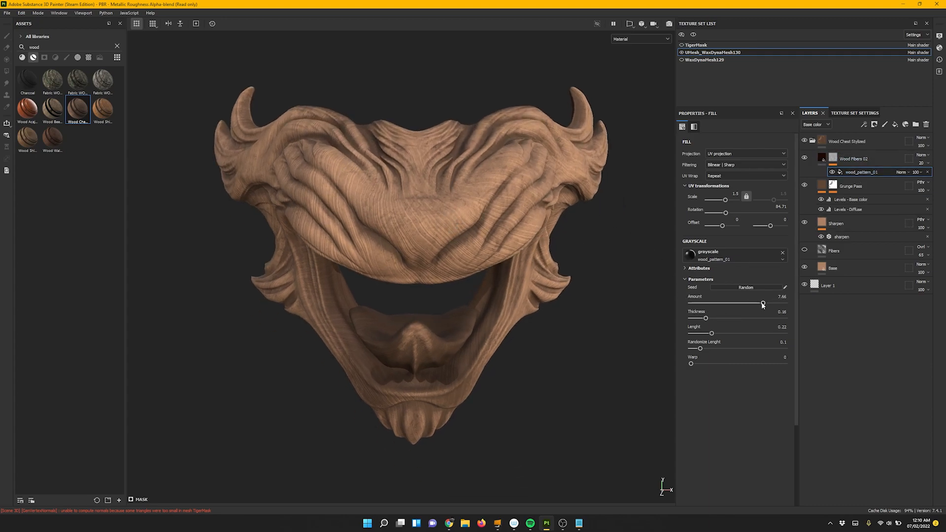
Adjust the wood pattern's Amount and set the Wood Fibers 02 layer's height to about 0.03.
{"action": "left_click_drag", "start_coordinate": [763, 305], "coordinate": [753, 306]}
{"action": "left_click", "coordinate": [822, 158]}
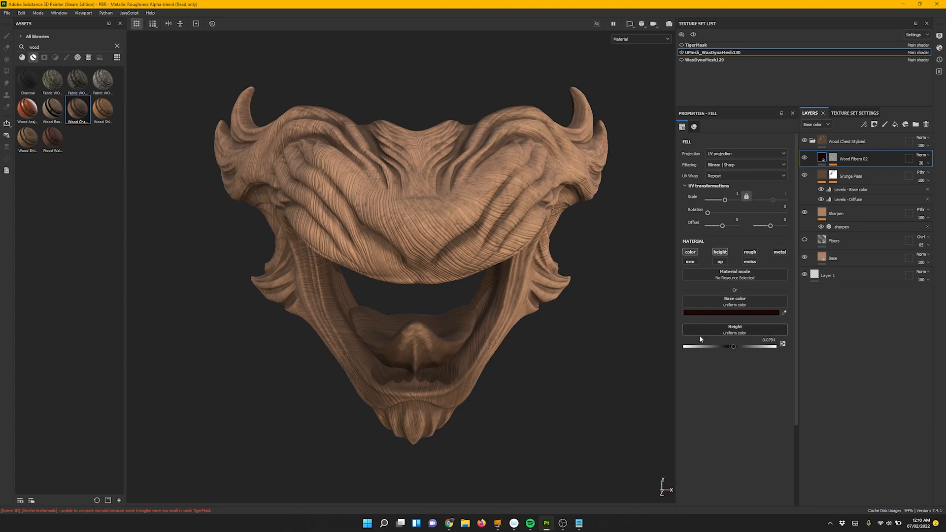
{"action": "left_click_drag", "start_coordinate": [495, 260], "coordinate": [689, 335], "text": "alt"}
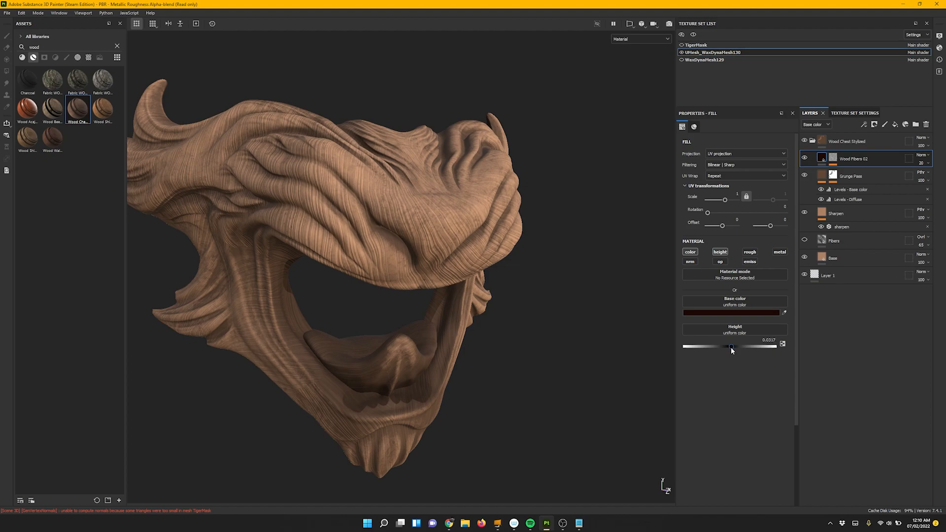
{"action": "left_click_drag", "start_coordinate": [561, 295], "coordinate": [590, 342], "text": "alt"}
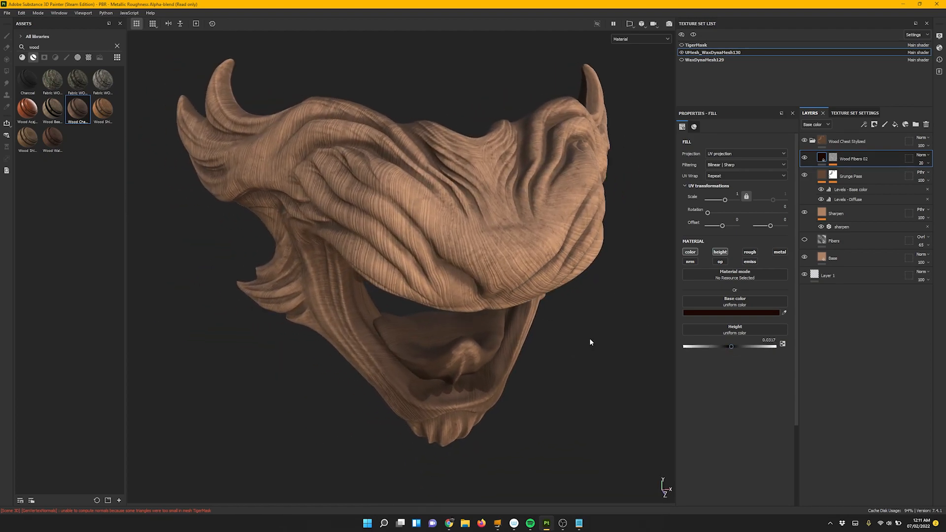
Add a fill layer above Wood Fibers 02 in the Wood Chest Stylized folder with only the height channel enabled.
{"action": "left_click", "coordinate": [813, 141]}
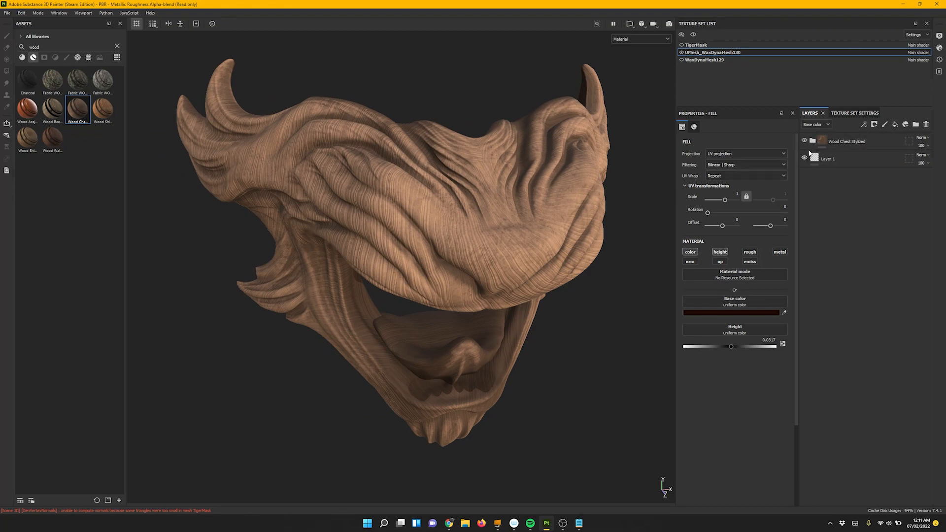
{"action": "left_click", "coordinate": [896, 124]}
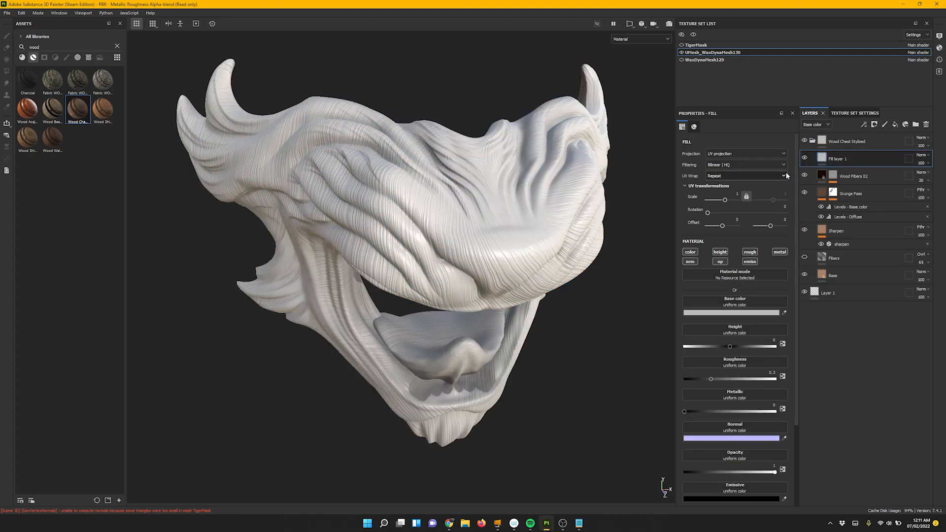
{"action": "left_click", "coordinate": [720, 254]}
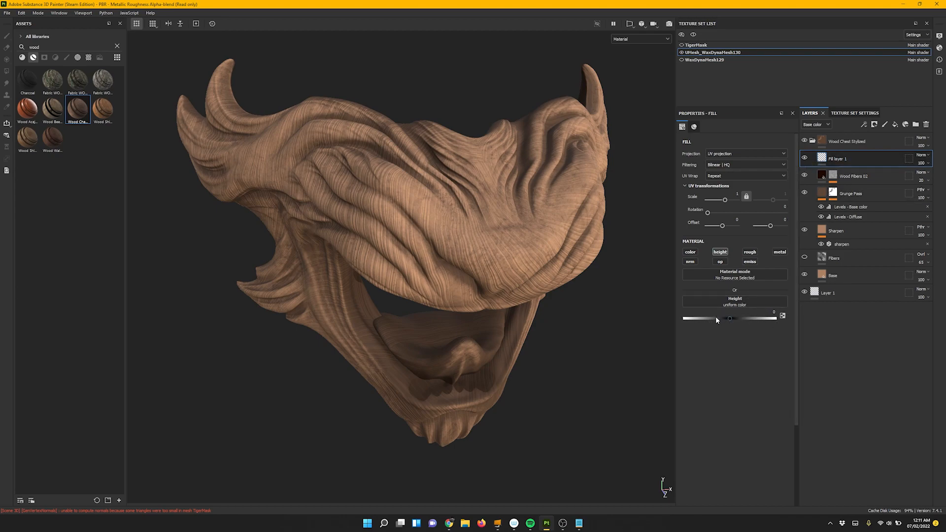
Add a black mask to Fill layer 1.
{"action": "right_click", "coordinate": [839, 159]}
{"action": "left_click", "coordinate": [866, 171]}
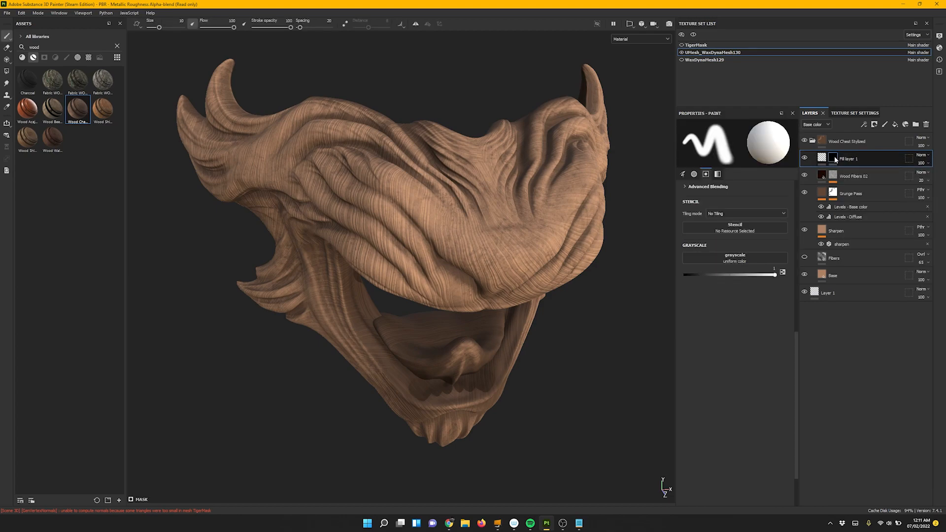
{"action": "right_click", "coordinate": [835, 156]}
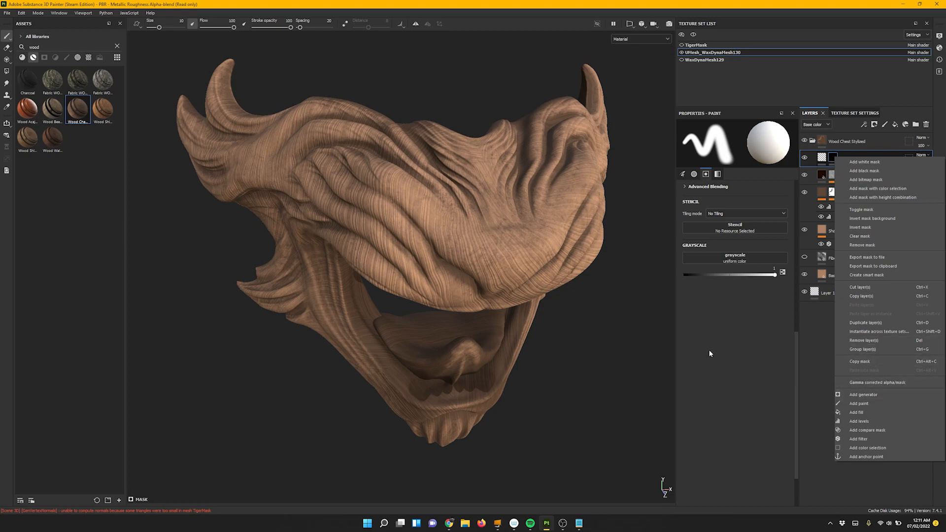
Filter the asset library to smart masks and replace the "wood" search with "edge".
{"action": "left_click", "coordinate": [44, 57]}
{"action": "left_click", "coordinate": [44, 57]}
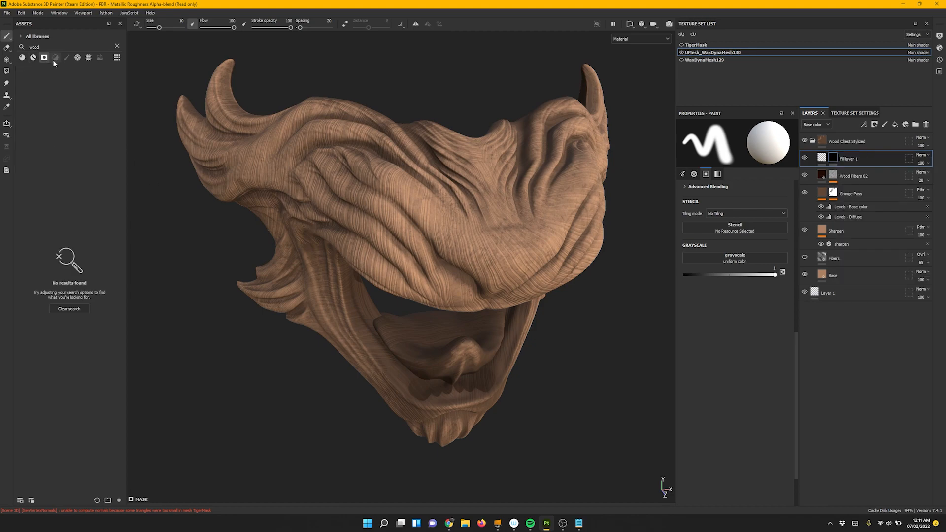
{"action": "left_click", "coordinate": [118, 47]}
{"action": "key", "text": "BackSpace"}
{"action": "key", "text": "BackSpace"}
{"action": "key", "text": "BackSpace"}
{"action": "key", "text": "BackSpace"}
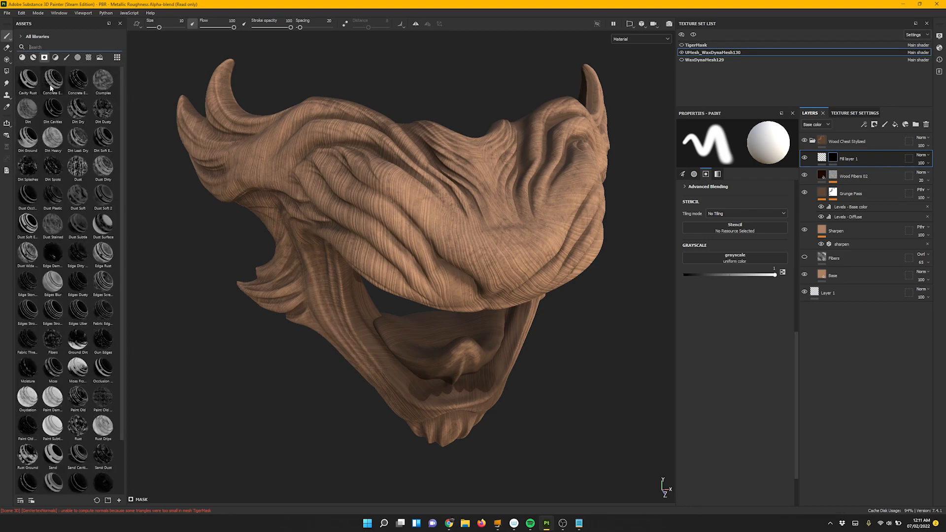
{"action": "mouse_move", "coordinate": [63, 83]}
{"action": "type", "text": "edge"}
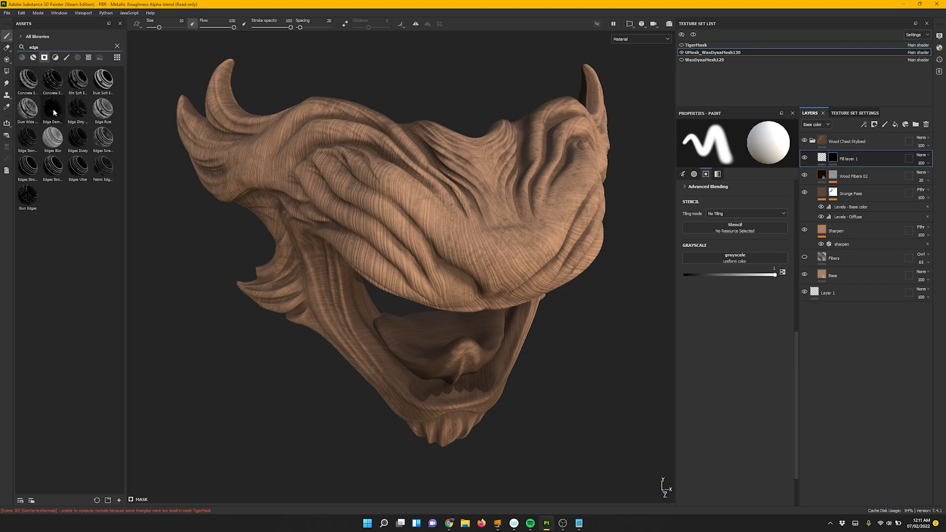
Apply the Edge Damage smart mask to Fill layer 1's mask and select the layer's fill content.
{"action": "mouse_move", "coordinate": [54, 113]}
{"action": "mouse_move", "coordinate": [28, 167]}
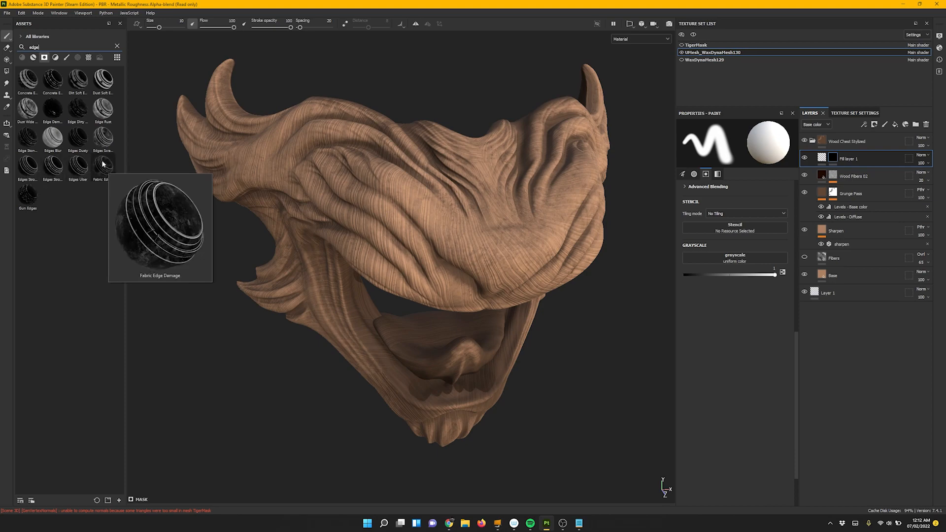
{"action": "mouse_move", "coordinate": [77, 143]}
{"action": "mouse_move", "coordinate": [32, 144]}
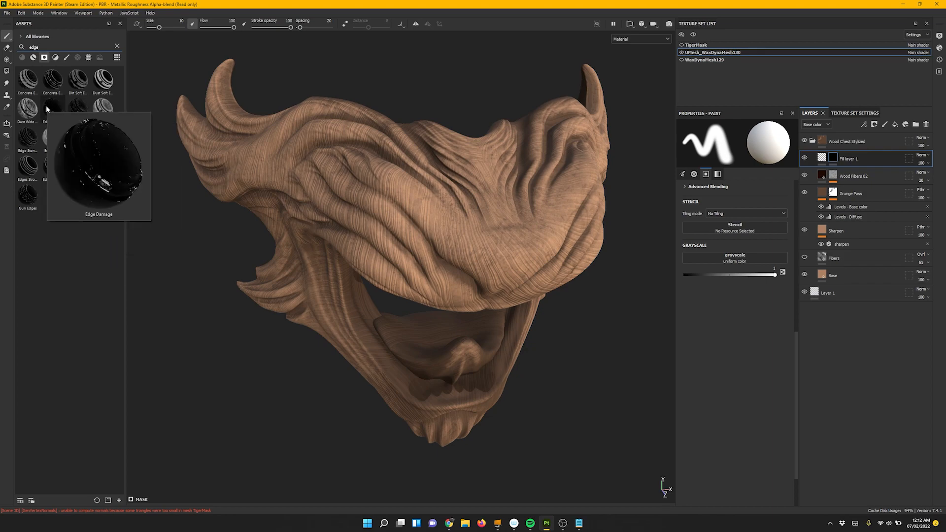
{"action": "left_click_drag", "start_coordinate": [47, 108], "coordinate": [836, 159]}
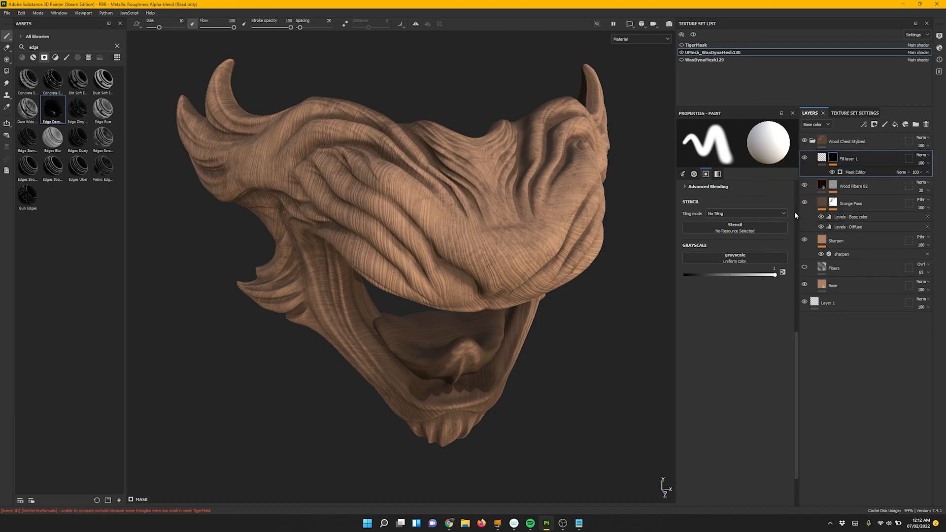
{"action": "left_click", "coordinate": [826, 159]}
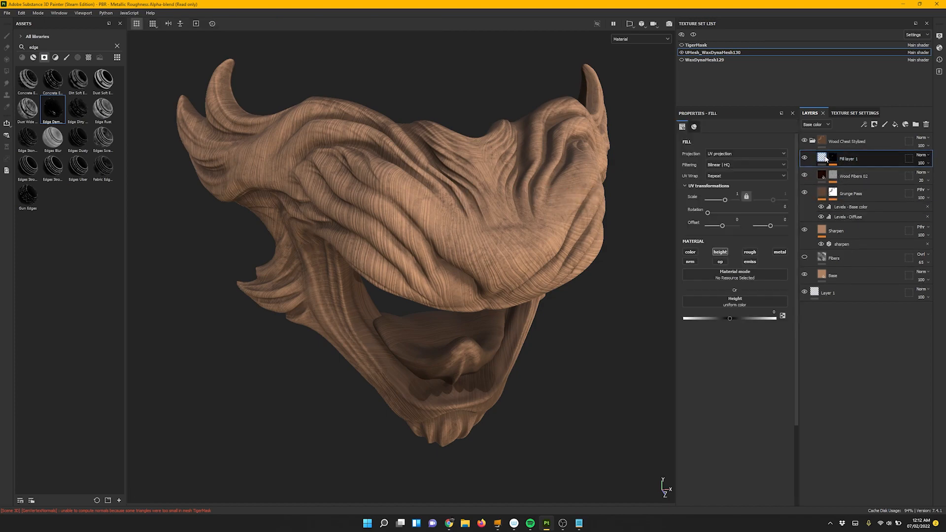
Enable the color channel on Fill layer 1 and set its height to about -0.24.
{"action": "left_click", "coordinate": [690, 252]}
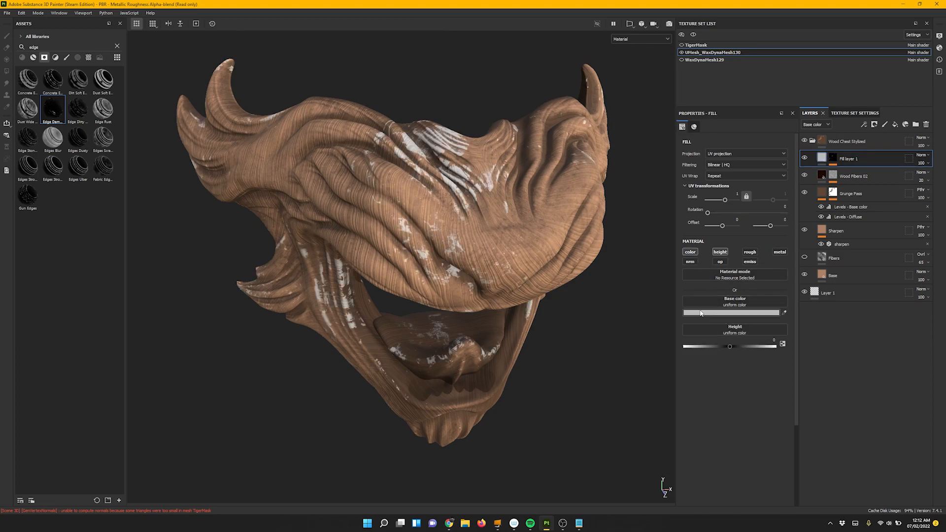
{"action": "left_click_drag", "start_coordinate": [492, 249], "coordinate": [511, 226], "text": "alt"}
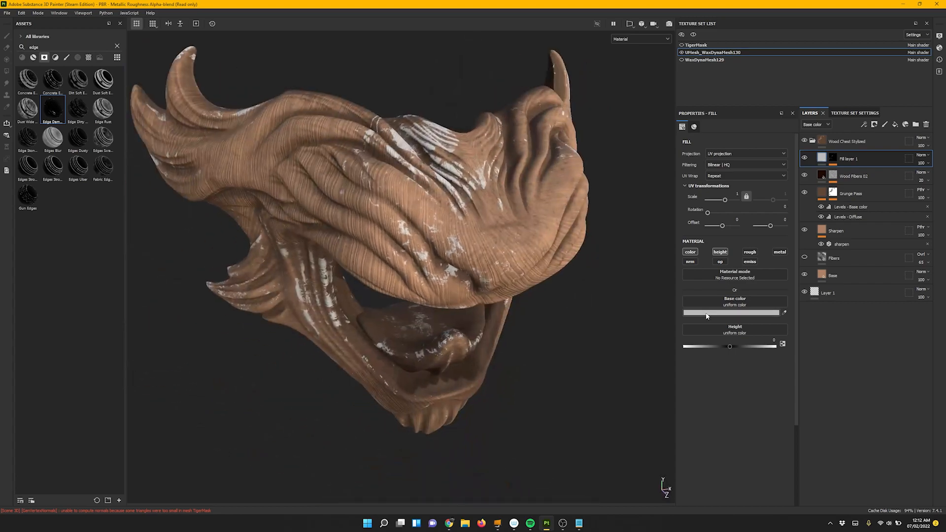
{"action": "left_click_drag", "start_coordinate": [730, 347], "coordinate": [709, 348]}
{"action": "mouse_move", "coordinate": [447, 213]}
{"action": "left_mouse_down", "text": "alt"}
{"action": "mouse_move", "coordinate": [434, 209]}
{"action": "mouse_move", "coordinate": [506, 262]}
{"action": "mouse_move", "coordinate": [446, 222]}
{"action": "left_mouse_up", "text": "alt"}
{"action": "right_click_drag", "start_coordinate": [446, 222], "coordinate": [503, 259], "text": "shift"}
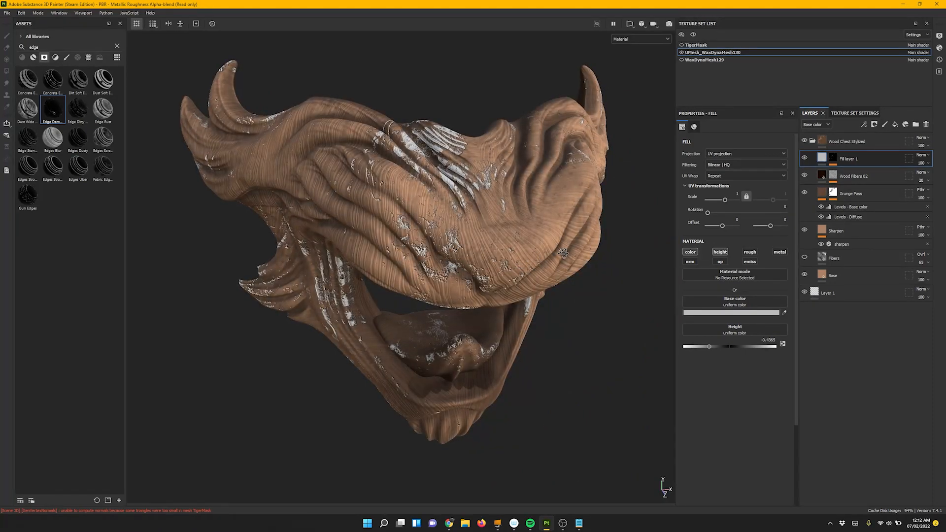
{"action": "left_click_drag", "start_coordinate": [458, 231], "coordinate": [489, 182], "text": "alt"}
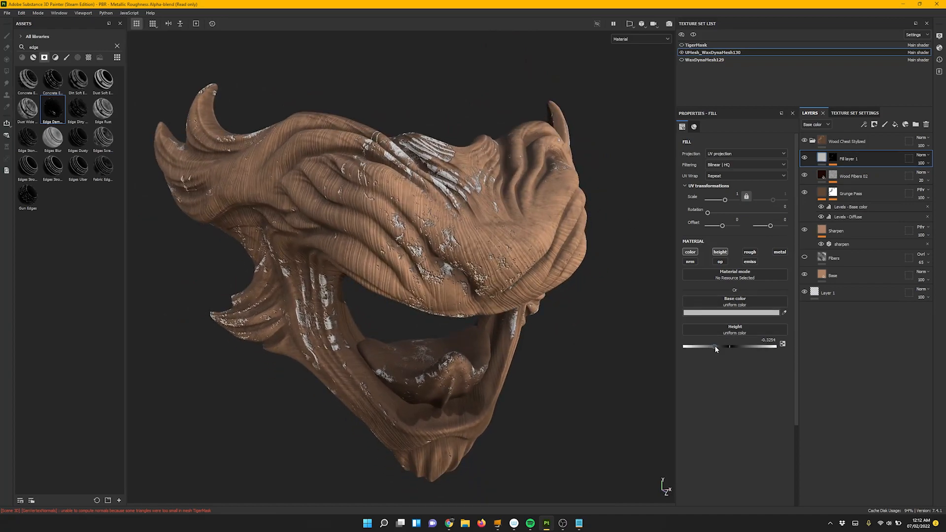
{"action": "mouse_move", "coordinate": [717, 347]}
{"action": "left_mouse_down"}
{"action": "mouse_move", "coordinate": [732, 347]}
{"action": "mouse_move", "coordinate": [719, 350]}
{"action": "left_mouse_up"}
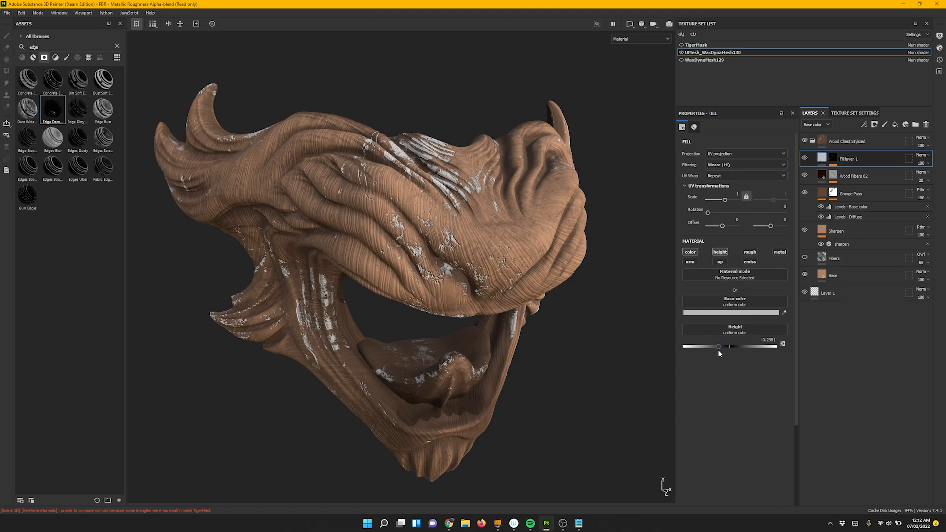
In the mask's Mask Editor generator, set Texture to 0.08, Texture 2 to 0.46 and Global Balance to 0.43.
{"action": "left_click", "coordinate": [835, 157]}
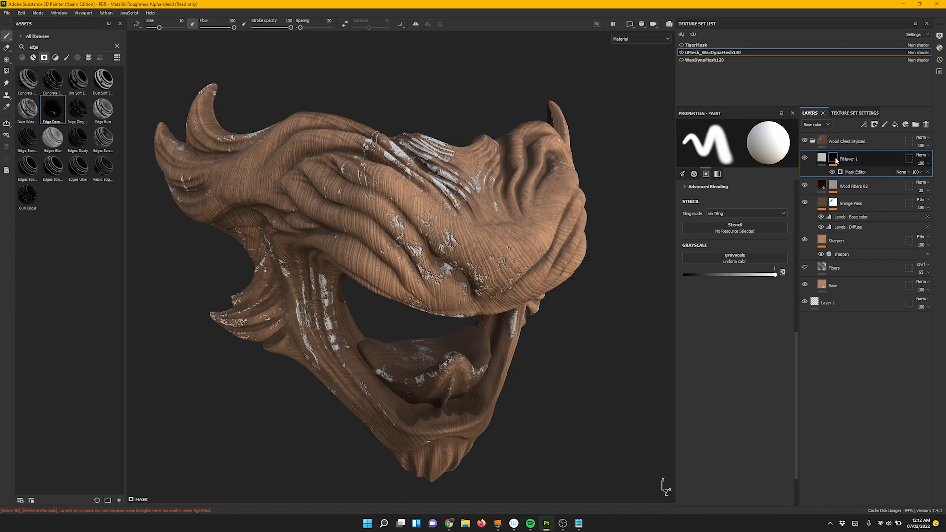
{"action": "left_click", "coordinate": [860, 172]}
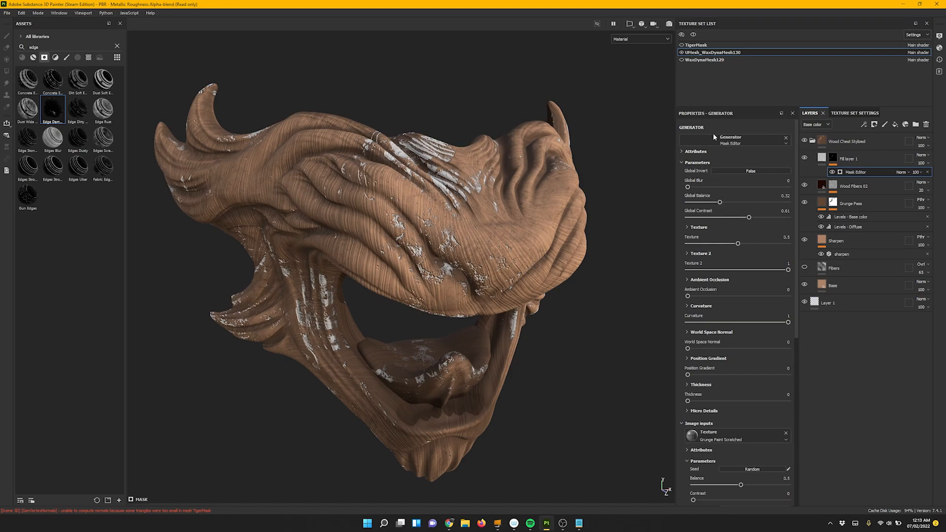
{"action": "mouse_move", "coordinate": [798, 274]}
{"action": "left_mouse_down"}
{"action": "mouse_move", "coordinate": [797, 298]}
{"action": "mouse_move", "coordinate": [796, 268]}
{"action": "left_mouse_up"}
{"action": "left_click", "coordinate": [742, 202]}
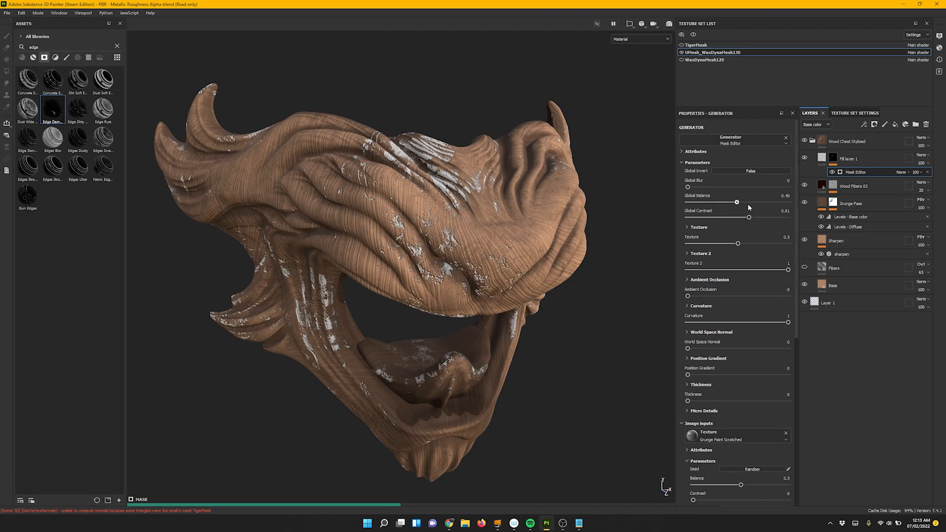
{"action": "left_click", "coordinate": [740, 203]}
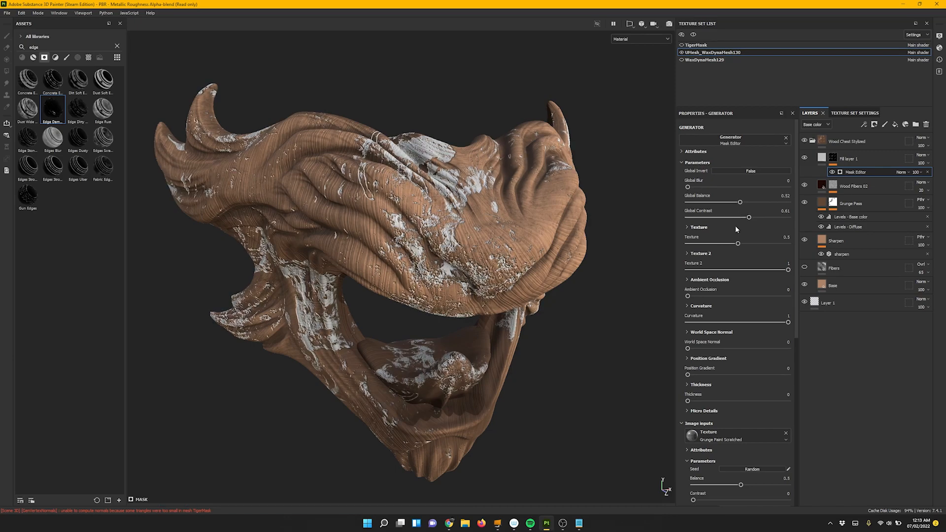
{"action": "left_click_drag", "start_coordinate": [788, 270], "coordinate": [696, 244]}
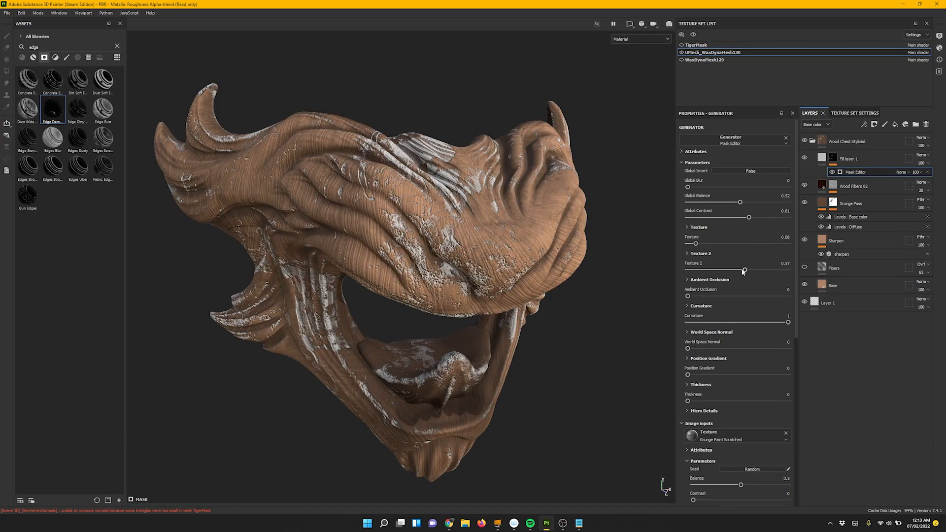
{"action": "left_click_drag", "start_coordinate": [745, 270], "coordinate": [734, 270]}
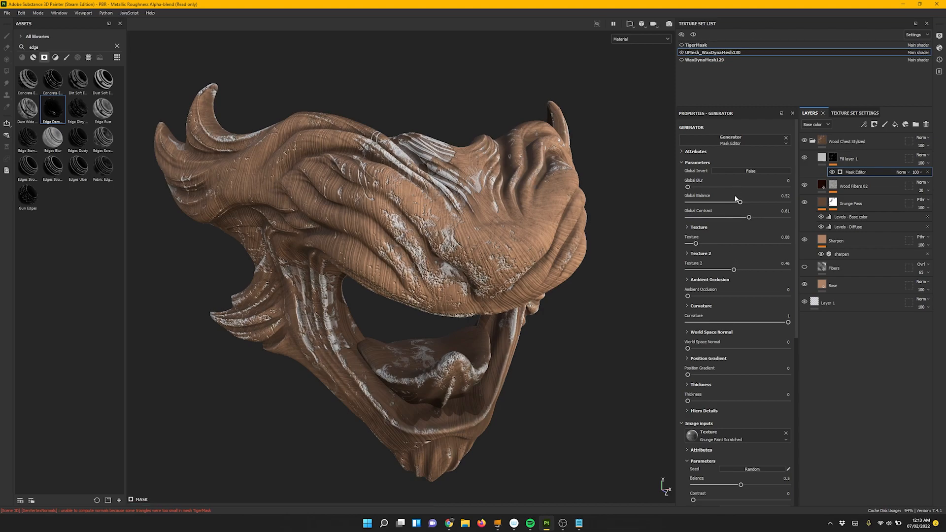
{"action": "left_click_drag", "start_coordinate": [728, 204], "coordinate": [731, 205]}
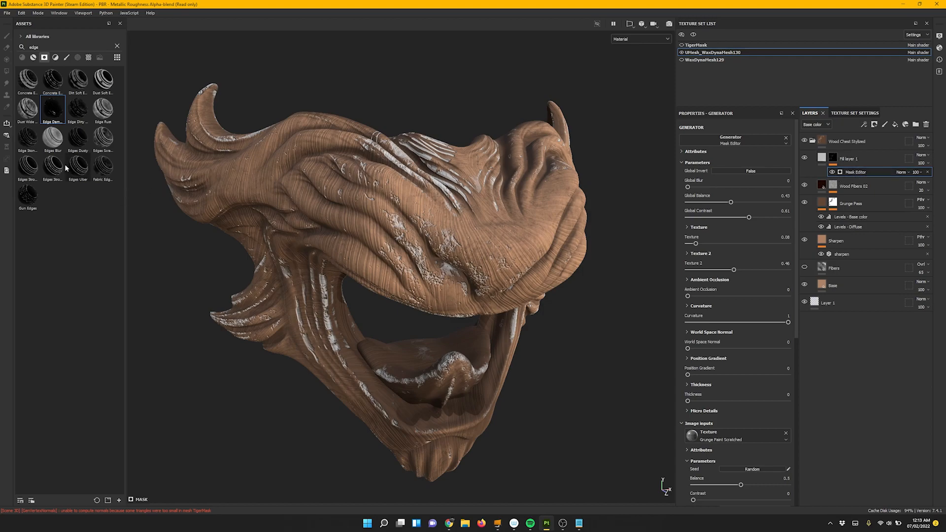
Add the Edges Strong Scratched smart mask to Fill layer 1's mask and blend its Curvature generator as Linear dodge (Add).
{"action": "mouse_move", "coordinate": [56, 168]}
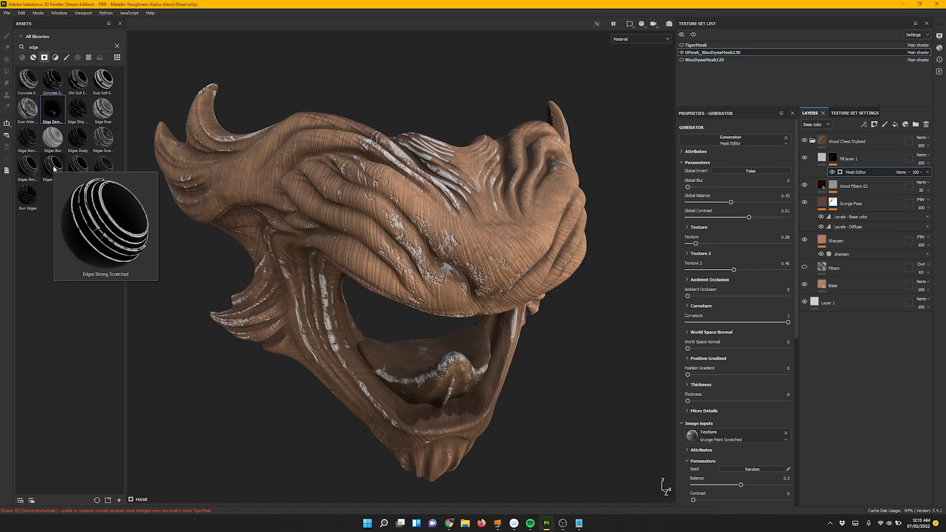
{"action": "left_click_drag", "start_coordinate": [54, 167], "coordinate": [835, 159]}
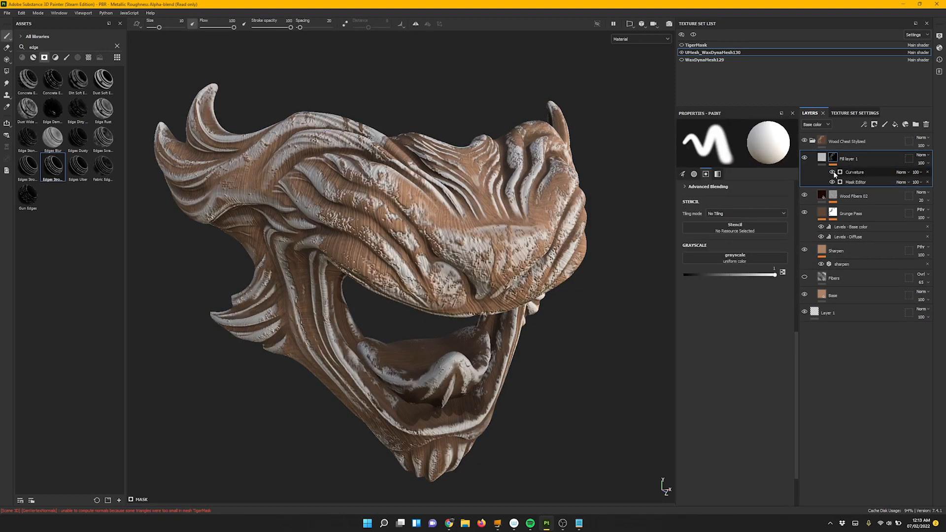
{"action": "left_click", "coordinate": [833, 171]}
{"action": "left_click", "coordinate": [833, 172]}
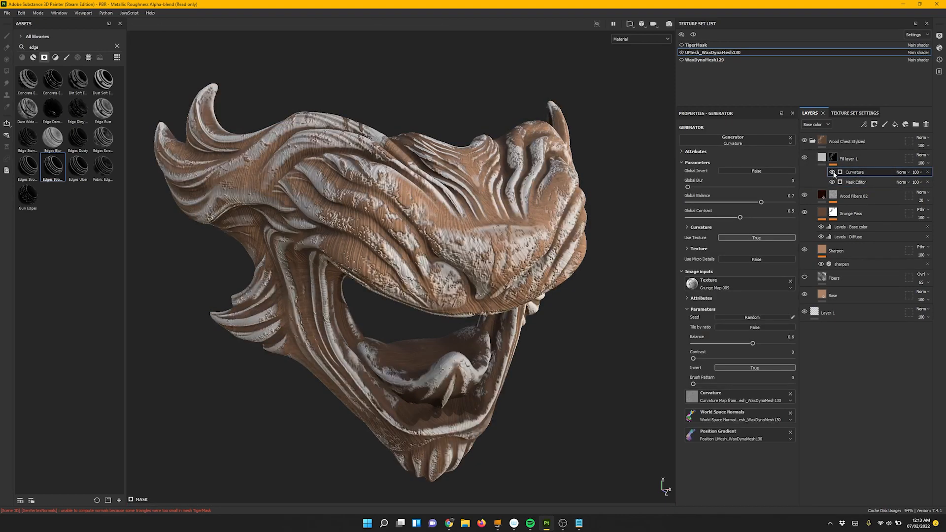
{"action": "left_click", "coordinate": [832, 172]}
{"action": "left_click", "coordinate": [832, 172]}
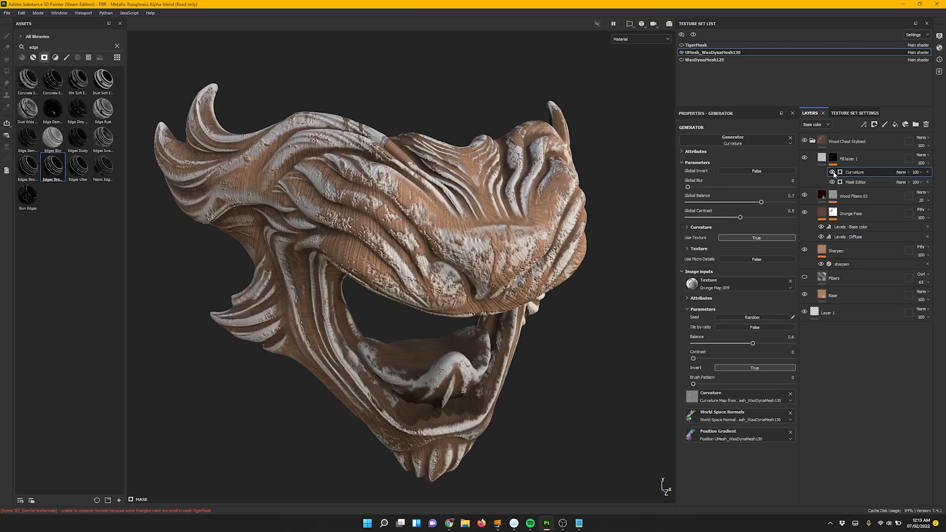
{"action": "left_click", "coordinate": [904, 172]}
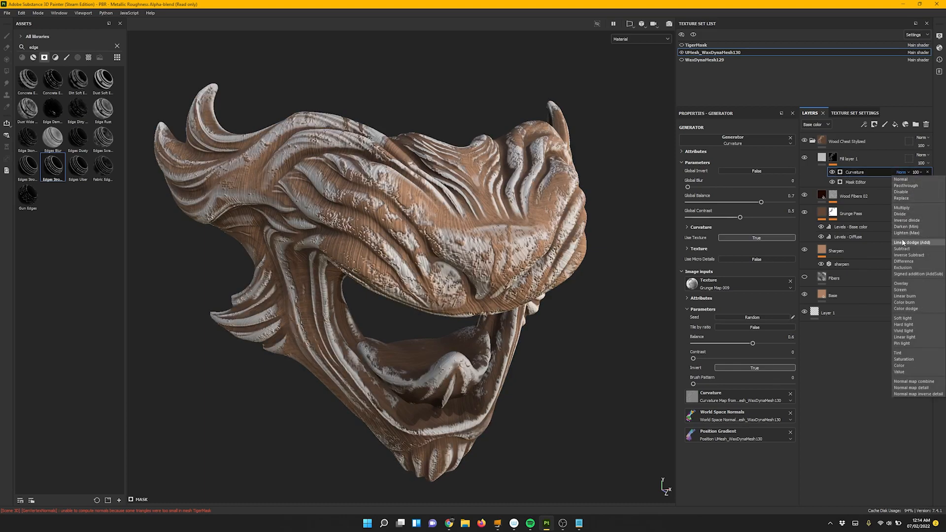
{"action": "left_click", "coordinate": [922, 243]}
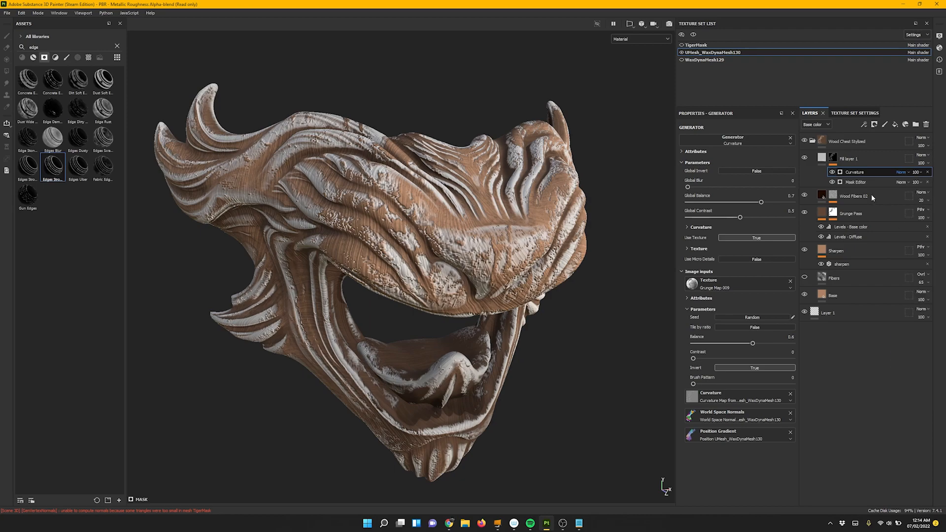
View Fill layer 1's mask alone and compare it with and without the Curvature generator.
{"action": "left_click", "coordinate": [834, 157], "text": "alt"}
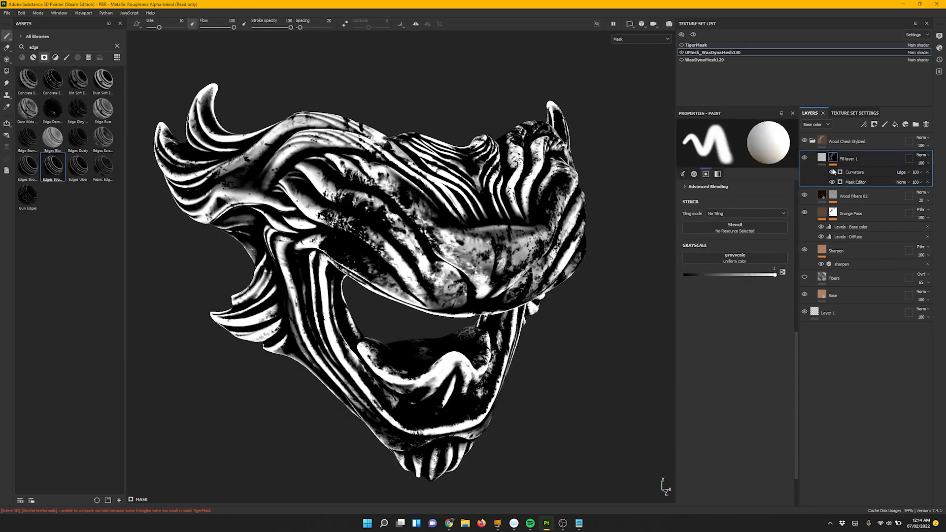
{"action": "left_click", "coordinate": [832, 173]}
{"action": "left_click", "coordinate": [832, 172]}
{"action": "left_click", "coordinate": [832, 172]}
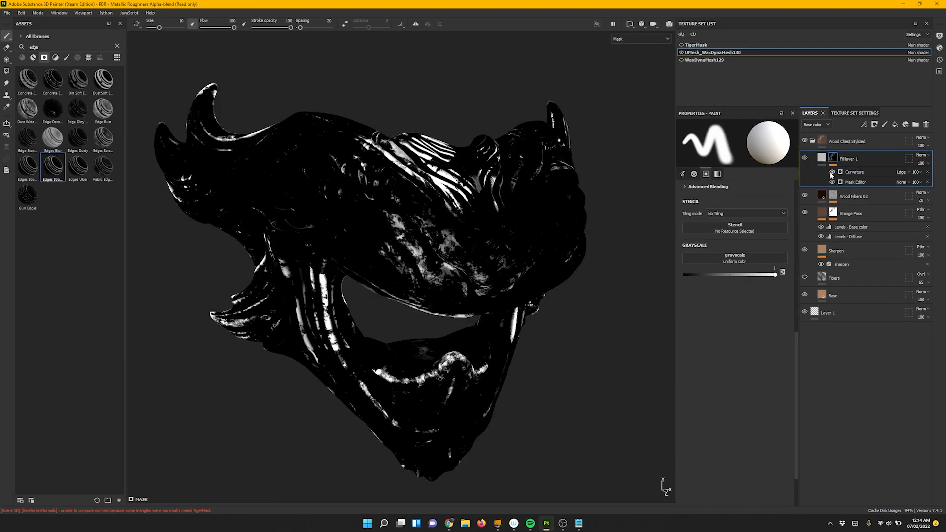
{"action": "left_click", "coordinate": [832, 172]}
{"action": "left_click", "coordinate": [833, 172]}
{"action": "left_click", "coordinate": [832, 173]}
{"action": "left_click", "coordinate": [832, 173]}
{"action": "left_click", "coordinate": [832, 173]}
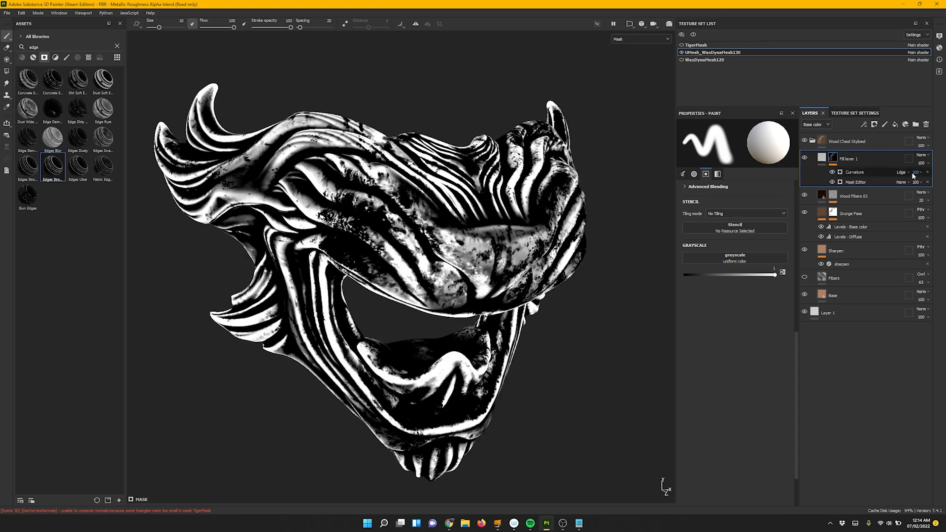
{"action": "mouse_move", "coordinate": [943, 186]}
{"action": "left_mouse_down"}
{"action": "mouse_move", "coordinate": [925, 186]}
{"action": "mouse_move", "coordinate": [944, 188]}
{"action": "left_mouse_up"}
In the Curvature generator, set Sharp to 0.8, Fine to 0.26, Soft to 0.07, Large to 0.04 and Global Balance to 0.62.
{"action": "left_click", "coordinate": [858, 172]}
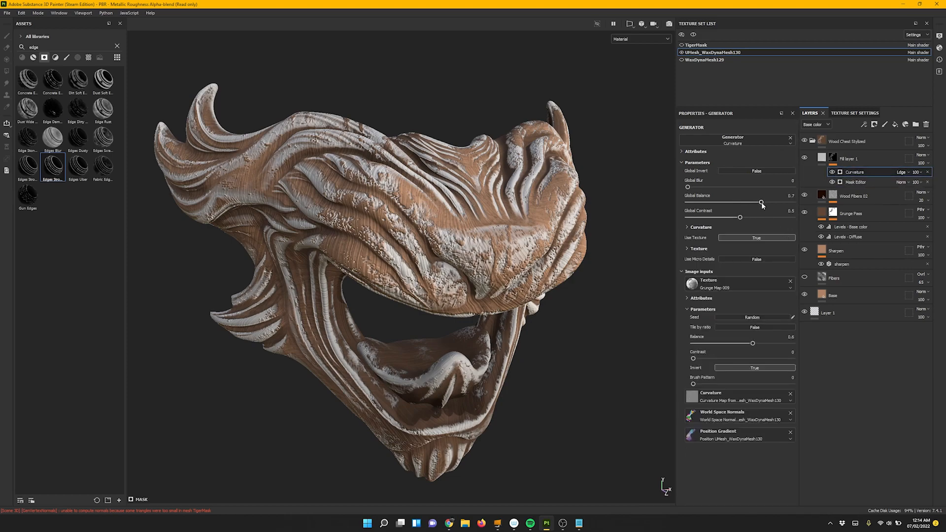
{"action": "left_click", "coordinate": [686, 227]}
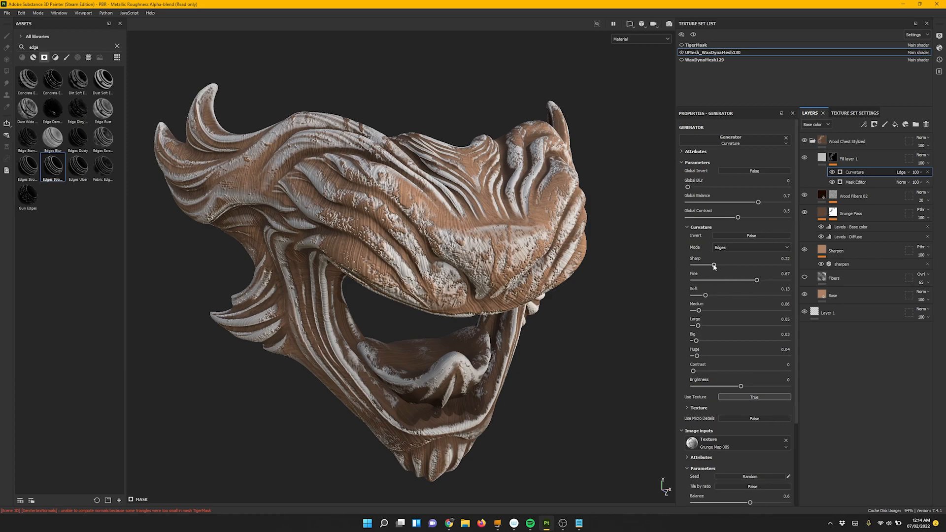
{"action": "mouse_move", "coordinate": [722, 264]}
{"action": "left_mouse_down"}
{"action": "mouse_move", "coordinate": [769, 265]}
{"action": "mouse_move", "coordinate": [719, 280]}
{"action": "left_mouse_up"}
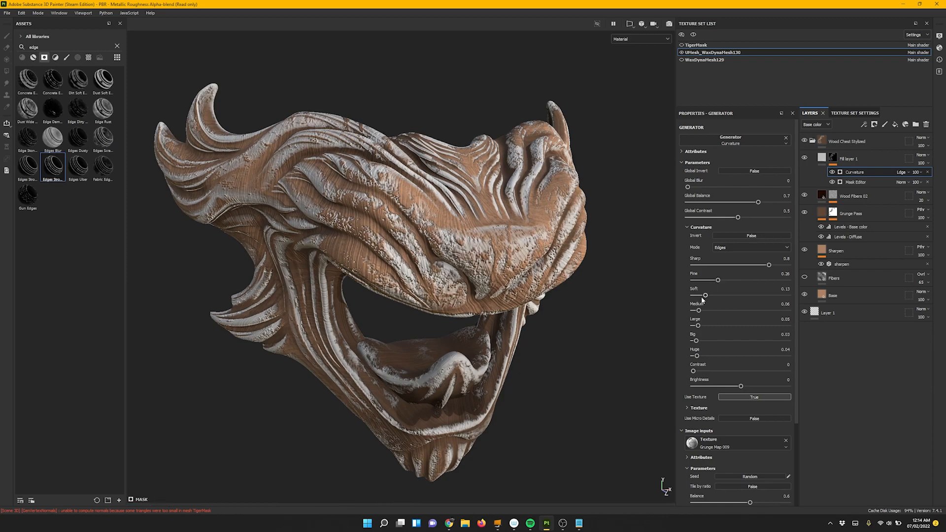
{"action": "left_click_drag", "start_coordinate": [705, 295], "coordinate": [696, 325]}
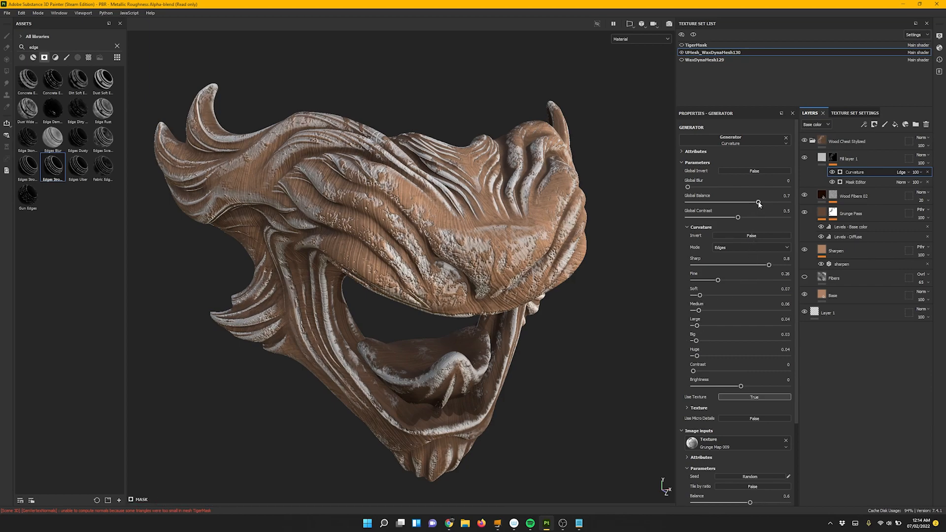
{"action": "mouse_move", "coordinate": [759, 203]}
{"action": "left_mouse_down"}
{"action": "mouse_move", "coordinate": [771, 203]}
{"action": "mouse_move", "coordinate": [750, 203]}
{"action": "left_mouse_up"}
Inspect the edge wear around the mask and set the Curvature generator's Sharp to 0.58 and Fine to 0.65.
{"action": "left_click_drag", "start_coordinate": [553, 316], "coordinate": [654, 332], "text": "alt"}
{"action": "right_click_drag", "start_coordinate": [654, 332], "coordinate": [464, 258], "text": "alt"}
{"action": "left_click_drag", "start_coordinate": [465, 259], "coordinate": [526, 309], "text": "alt"}
{"action": "right_click_drag", "start_coordinate": [526, 309], "coordinate": [532, 345], "text": "alt"}
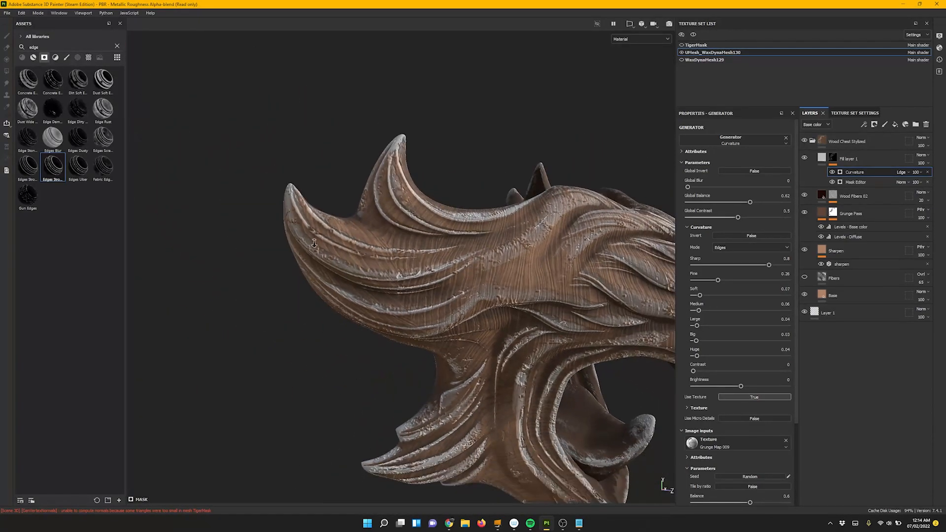
{"action": "left_click_drag", "start_coordinate": [533, 345], "coordinate": [483, 305], "text": "alt"}
{"action": "right_click_drag", "start_coordinate": [483, 306], "coordinate": [505, 340], "text": "alt"}
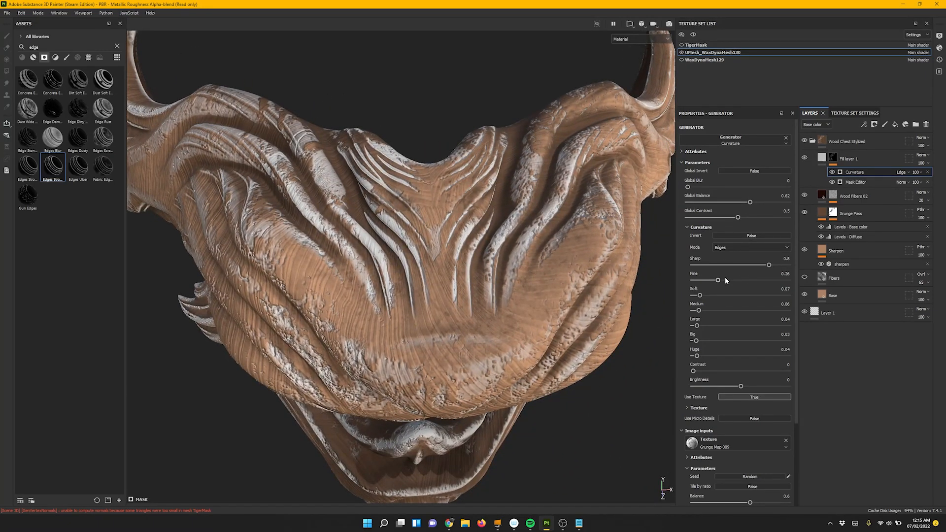
{"action": "left_click_drag", "start_coordinate": [772, 266], "coordinate": [748, 265]}
{"action": "left_click_drag", "start_coordinate": [748, 280], "coordinate": [754, 280]}
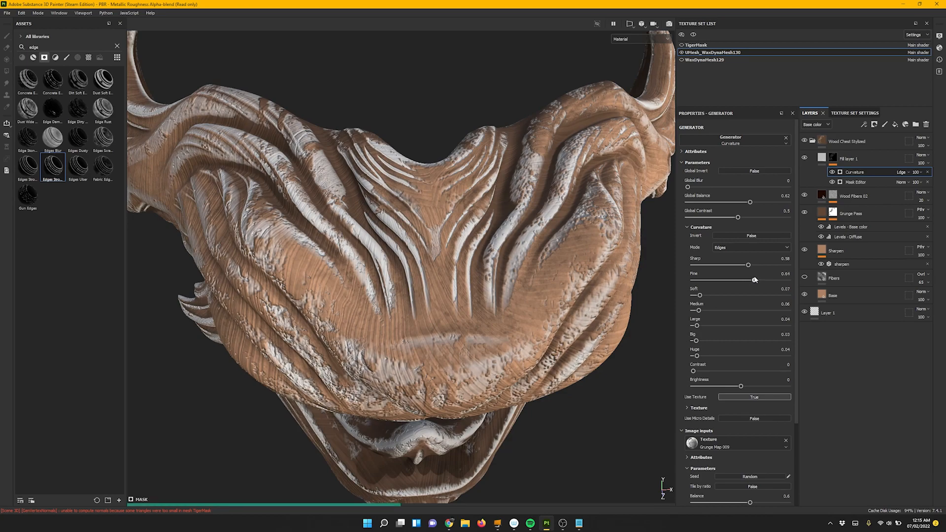
{"action": "right_click_drag", "start_coordinate": [418, 282], "coordinate": [257, 256], "text": "alt"}
{"action": "left_click_drag", "start_coordinate": [257, 257], "coordinate": [469, 317], "text": "alt"}
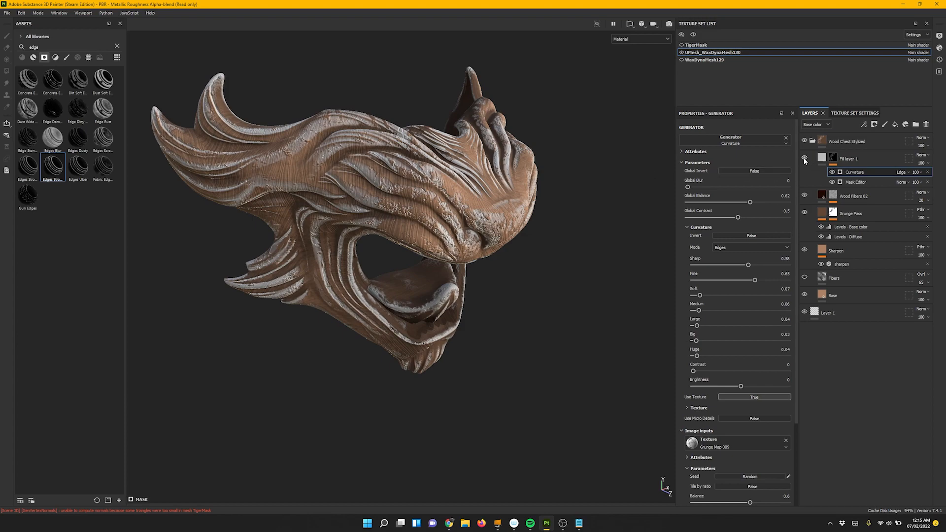
Rename Fill layer 1 as SmartMasks.
{"action": "left_click", "coordinate": [865, 156]}
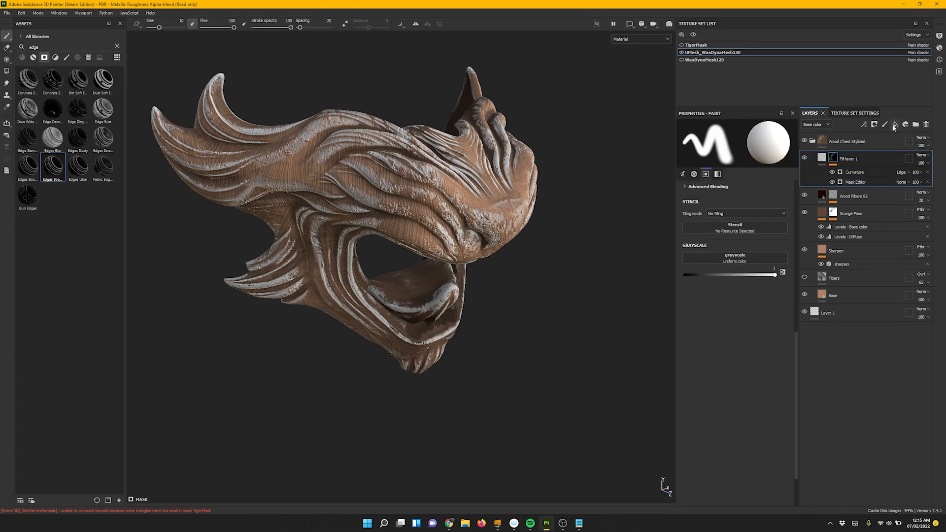
{"action": "double_click", "coordinate": [851, 160]}
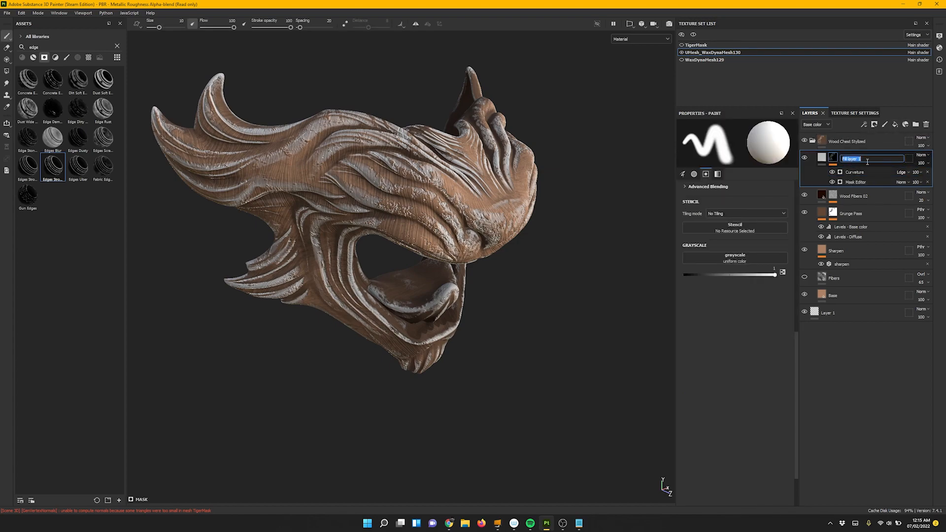
{"action": "type", "text": "SmartMasks"}
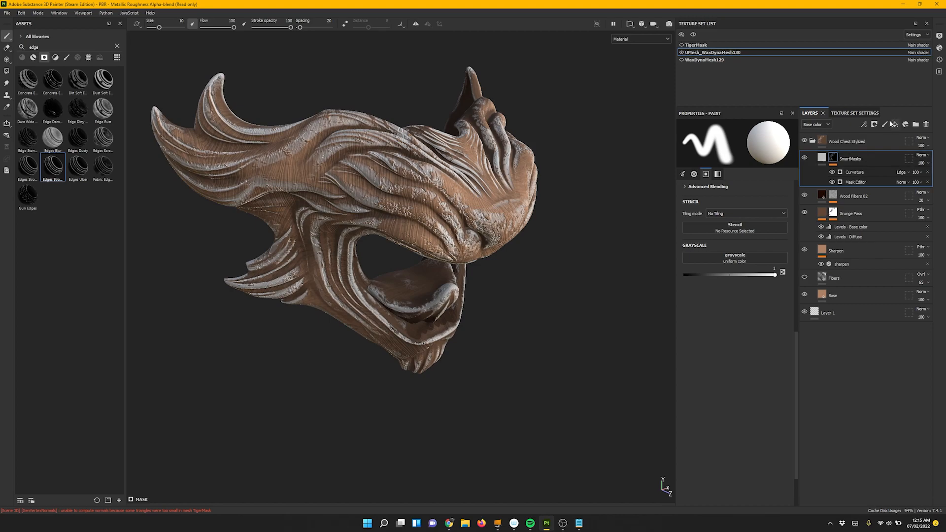
{"action": "key", "text": "Return"}
Add a new fill layer above SmartMasks and name it Texture In.
{"action": "left_click", "coordinate": [895, 124]}
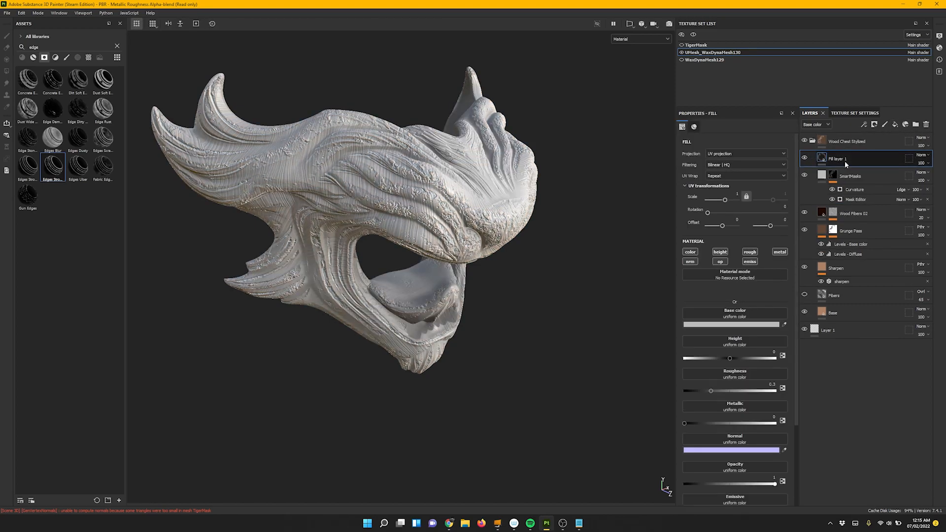
{"action": "double_click", "coordinate": [839, 159]}
{"action": "type", "text": "Texture"}
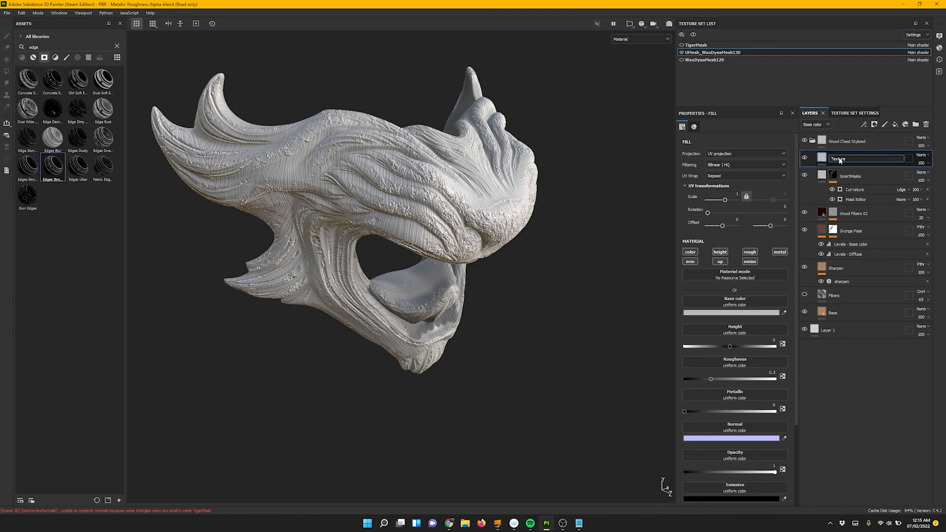
{"action": "key", "text": "Return"}
{"action": "double_click", "coordinate": [846, 157]}
{"action": "left_click", "coordinate": [848, 159]}
{"action": "type", "text": "In"}
{"action": "key", "text": "Return"}
Add a black mask to the Texture In layer and add a fill effect to that mask.
{"action": "right_click", "coordinate": [840, 158]}
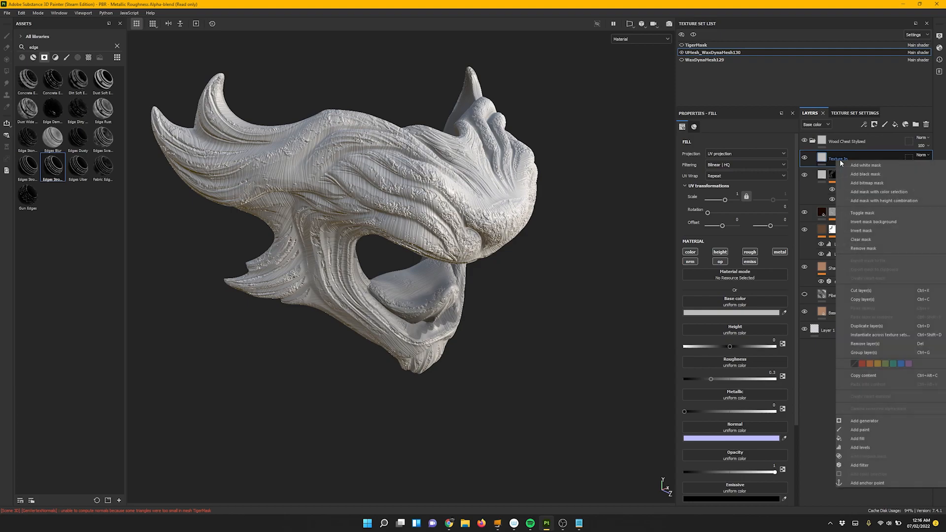
{"action": "left_click", "coordinate": [862, 174]}
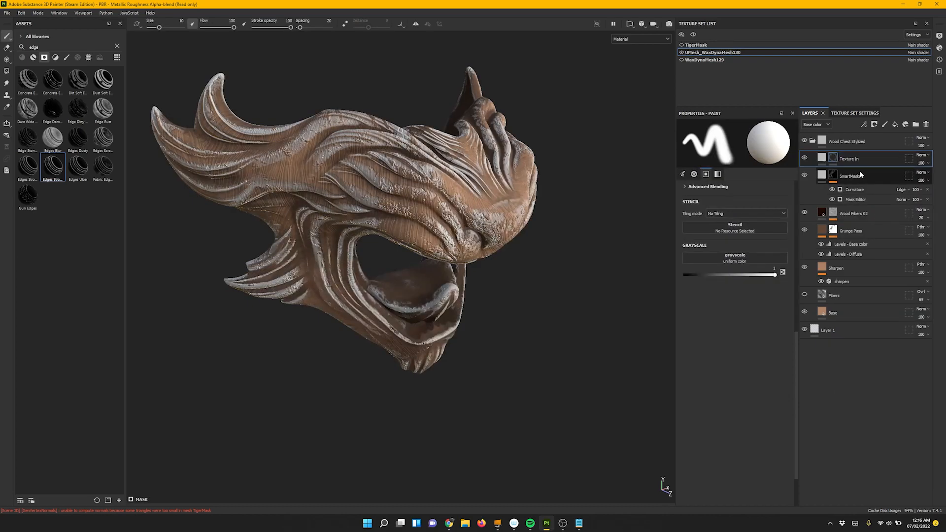
{"action": "right_click", "coordinate": [832, 159]}
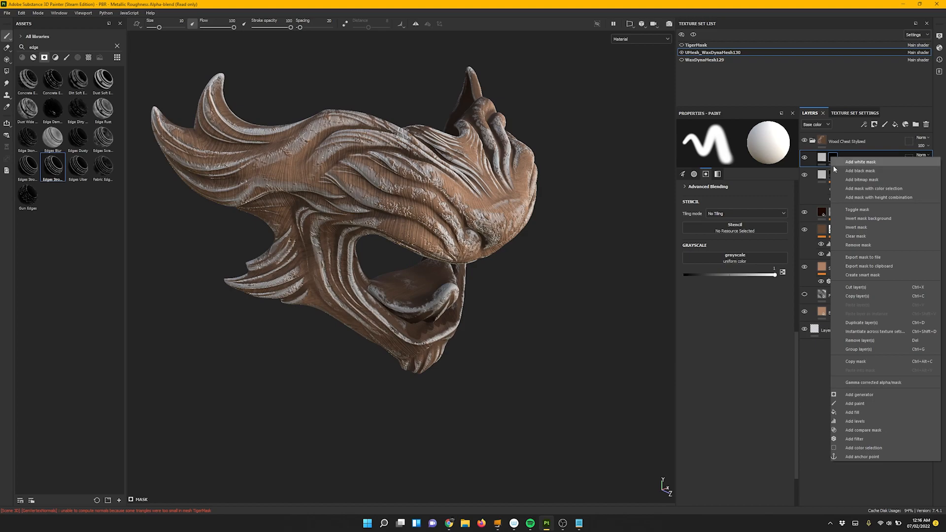
{"action": "left_click", "coordinate": [856, 415]}
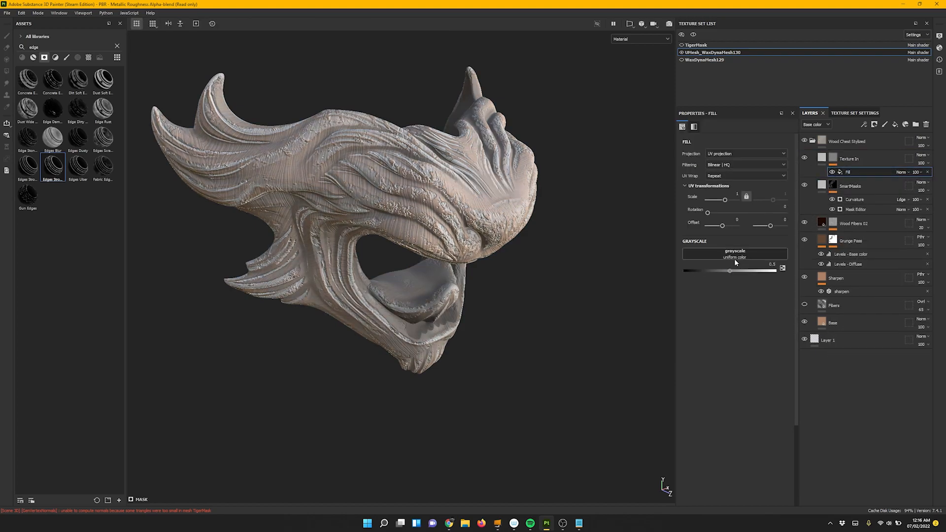
Search the procedural textures for scratch and apply Grunge Scratches Rough as the mask fill's grayscale.
{"action": "left_click", "coordinate": [735, 255]}
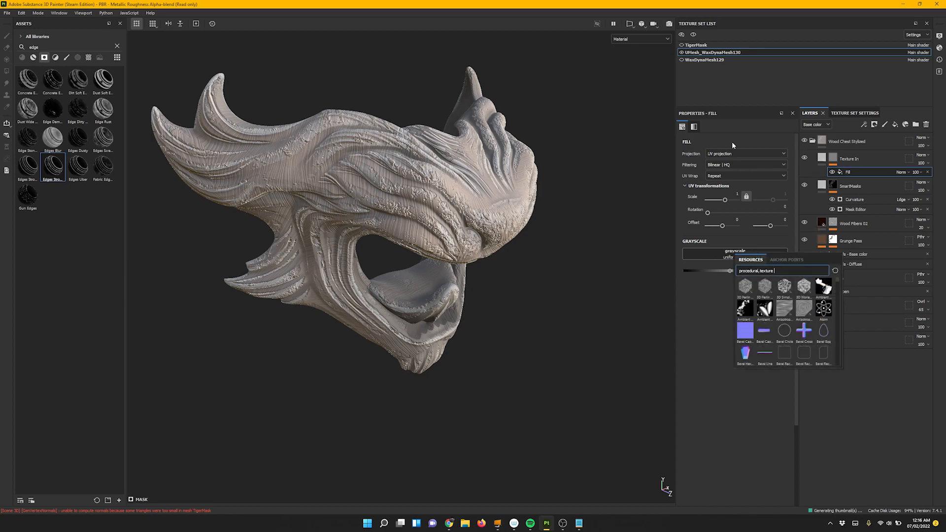
{"action": "left_click", "coordinate": [722, 253]}
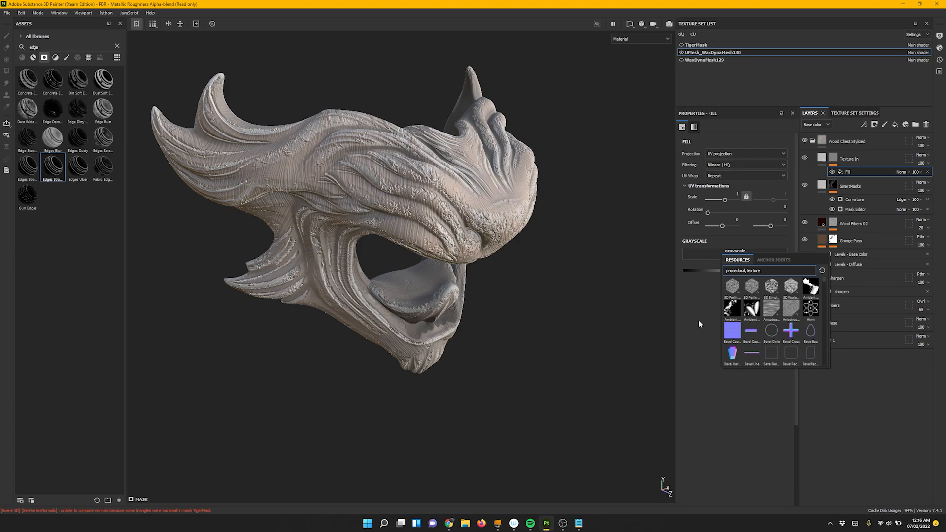
{"action": "left_click", "coordinate": [732, 253]}
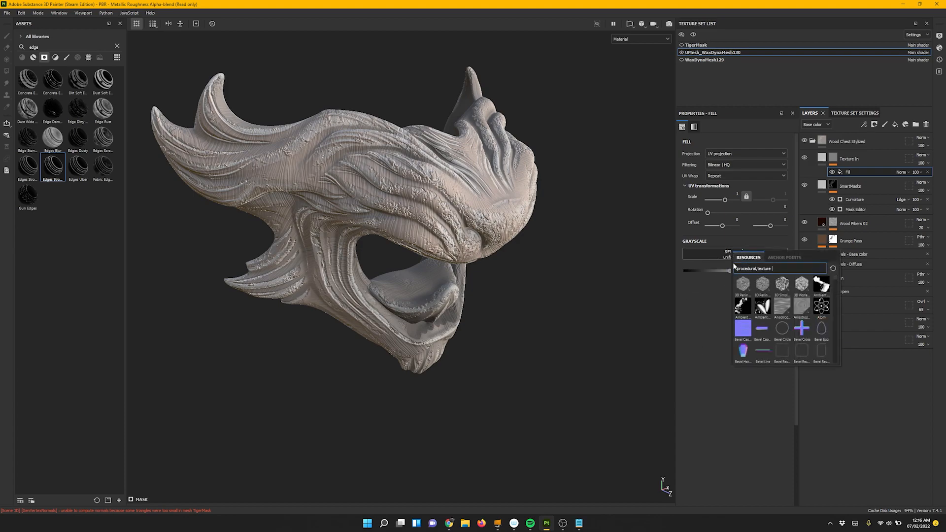
{"action": "type", "text": "scratch"}
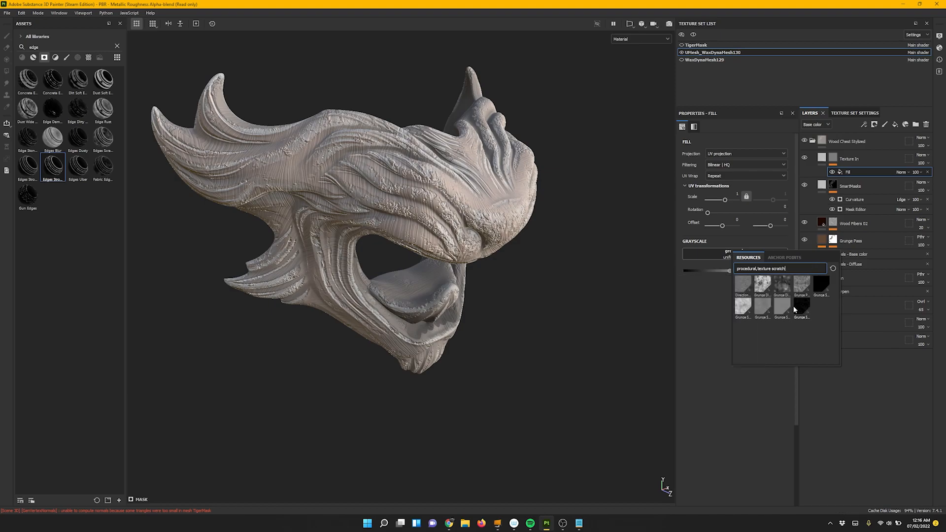
{"action": "left_click", "coordinate": [797, 306]}
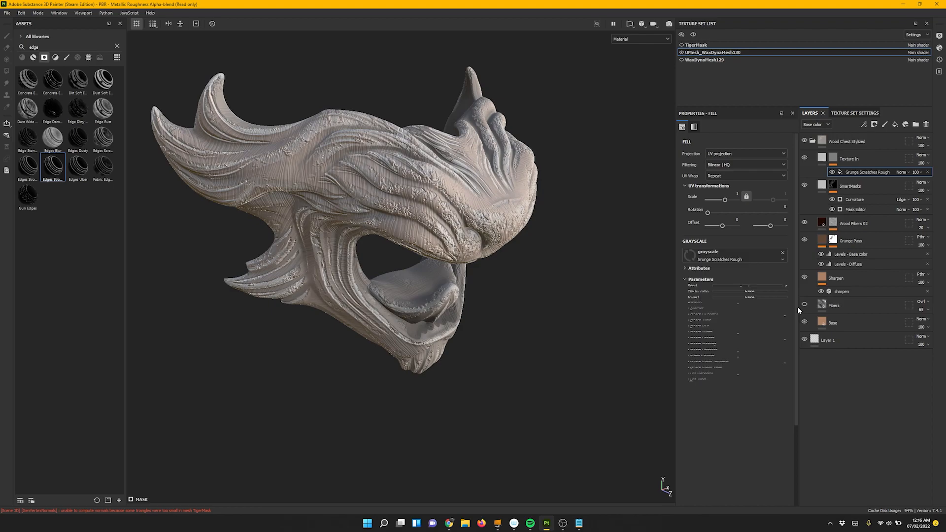
Limit the Texture In layer's material to the color and height channels only.
{"action": "right_click_drag", "start_coordinate": [576, 327], "coordinate": [599, 360], "text": "alt"}
{"action": "left_click_drag", "start_coordinate": [599, 360], "coordinate": [492, 340], "text": "alt"}
{"action": "left_click", "coordinate": [821, 159]}
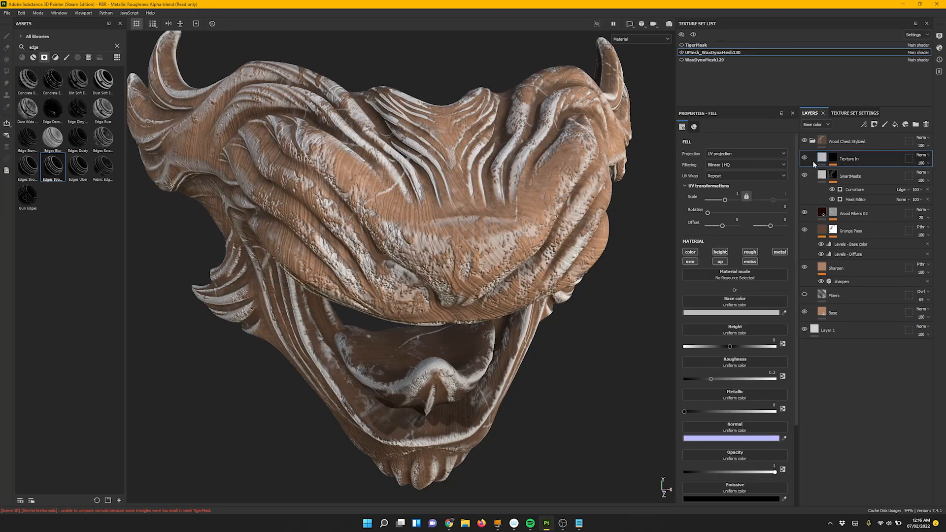
{"action": "left_click", "coordinate": [719, 252], "text": "alt"}
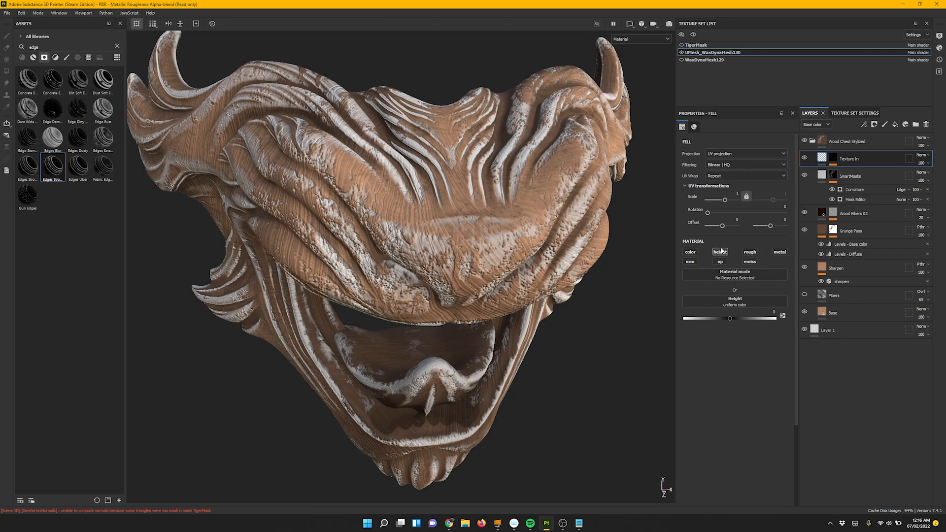
{"action": "left_click", "coordinate": [691, 252]}
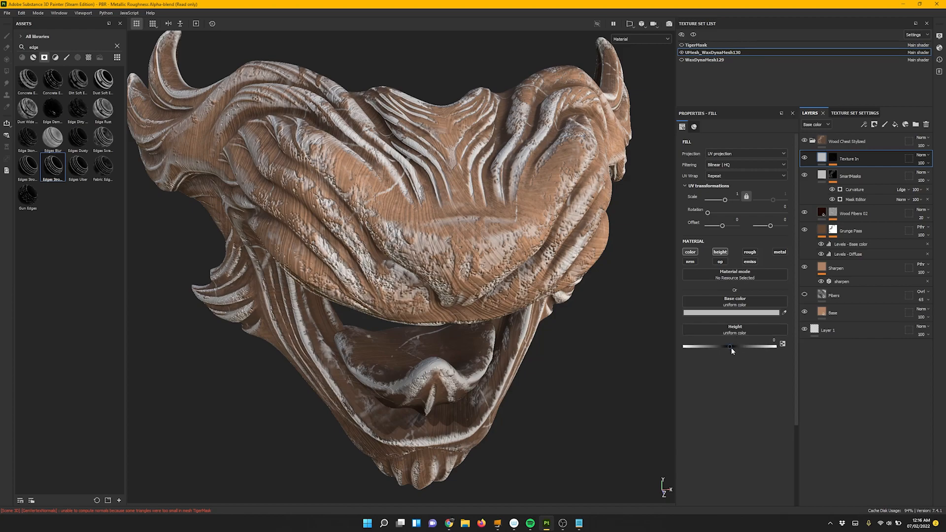
Set the Texture In layer's base color to a dark blue with hue 0.676 and saturation 0.836.
{"action": "left_click", "coordinate": [732, 313]}
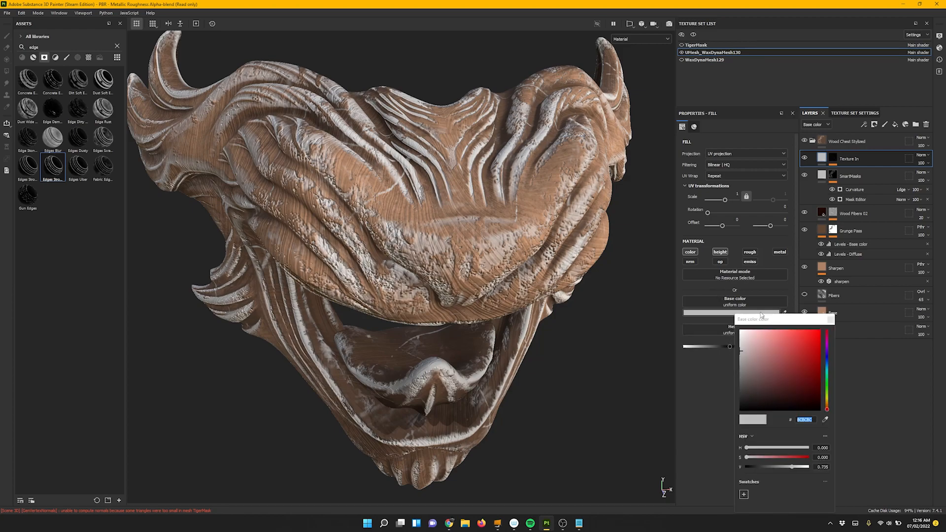
{"action": "mouse_move", "coordinate": [774, 357]}
{"action": "left_mouse_down"}
{"action": "mouse_move", "coordinate": [797, 355]}
{"action": "mouse_move", "coordinate": [759, 361]}
{"action": "mouse_move", "coordinate": [772, 362]}
{"action": "left_mouse_up"}
{"action": "mouse_move", "coordinate": [828, 389]}
{"action": "left_mouse_down"}
{"action": "mouse_move", "coordinate": [826, 353]}
{"action": "mouse_move", "coordinate": [807, 365]}
{"action": "left_mouse_up"}
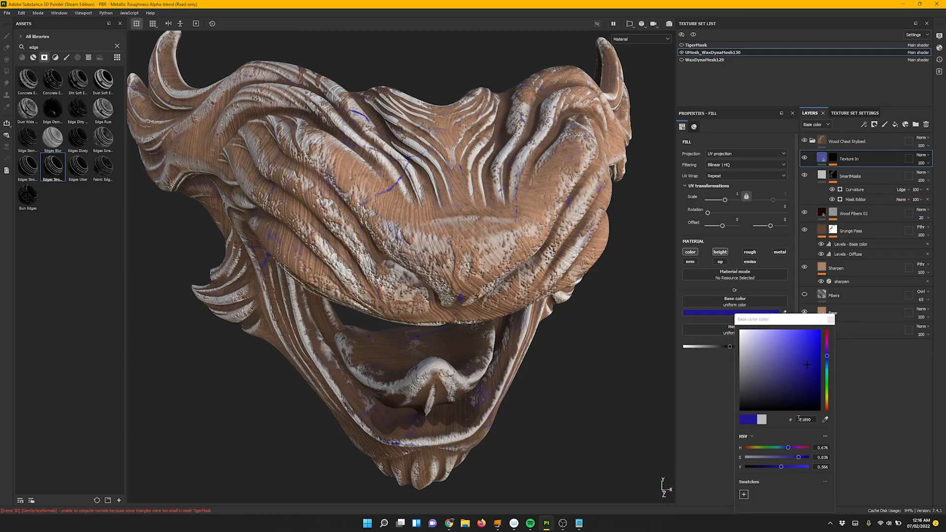
{"action": "left_click_drag", "start_coordinate": [791, 321], "coordinate": [809, 255]}
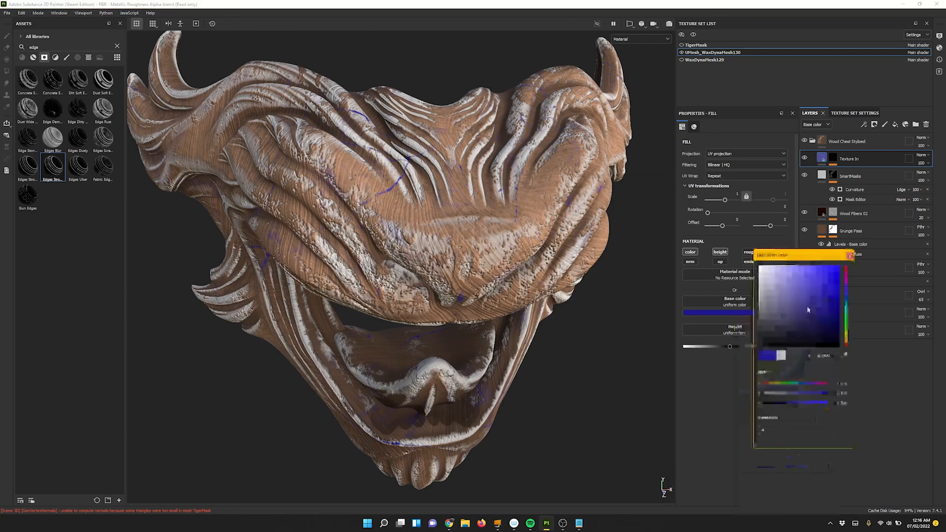
{"action": "left_click", "coordinate": [850, 255]}
Lower the Texture In layer's height to about -0.59 and check the engraved scratches on the mask.
{"action": "left_click_drag", "start_coordinate": [730, 348], "coordinate": [704, 351]}
{"action": "right_click_drag", "start_coordinate": [543, 328], "coordinate": [394, 301], "text": "alt"}
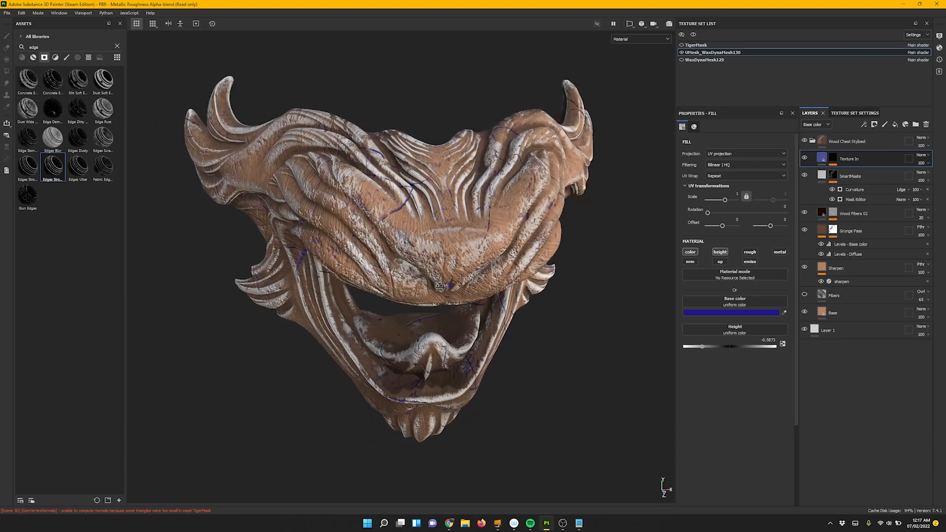
{"action": "left_click_drag", "start_coordinate": [394, 301], "coordinate": [462, 298], "text": "alt"}
{"action": "mouse_move", "coordinate": [462, 297]}
{"action": "right_mouse_down", "text": "shift"}
{"action": "mouse_move", "coordinate": [493, 296]}
{"action": "mouse_move", "coordinate": [448, 298]}
{"action": "right_mouse_up", "text": "shift"}
{"action": "left_click_drag", "start_coordinate": [471, 279], "coordinate": [562, 275], "text": "alt"}
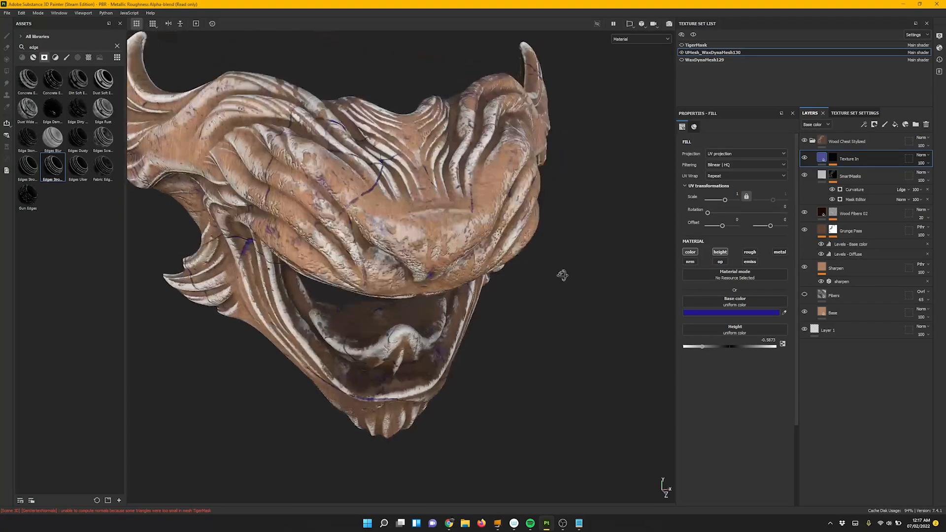
Try UV scales of 3, 2 and 5 on the Grunge Scratches Rough fill in the Texture In mask.
{"action": "left_click", "coordinate": [834, 159]}
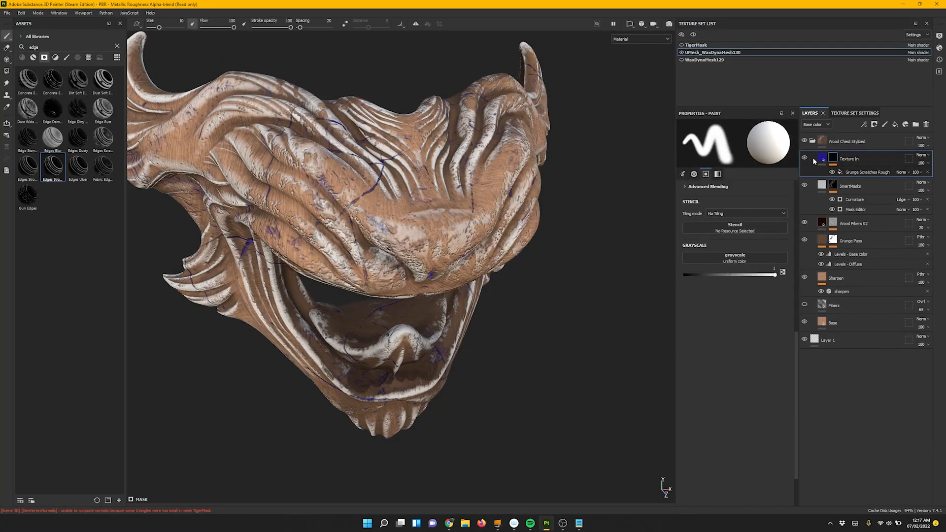
{"action": "left_click", "coordinate": [856, 174]}
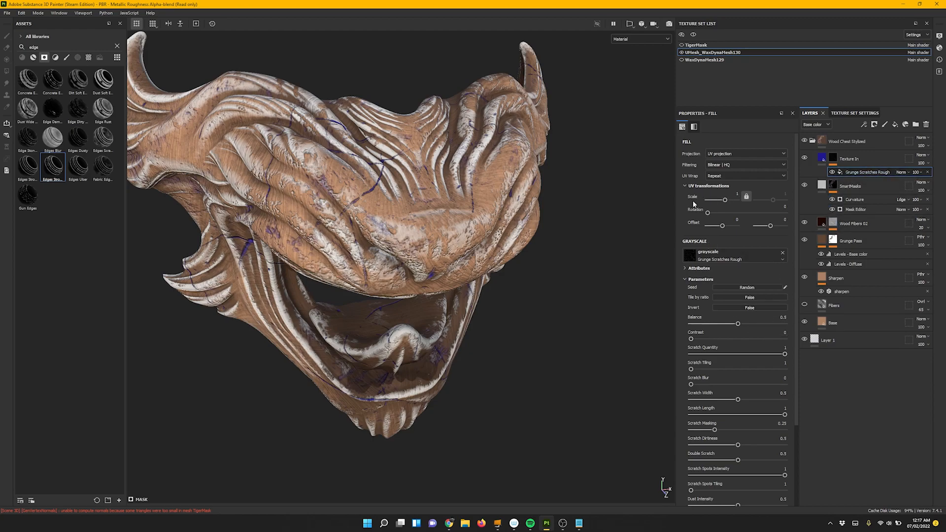
{"action": "left_click", "coordinate": [737, 194]}
{"action": "type", "text": "3"}
{"action": "key", "text": "Return"}
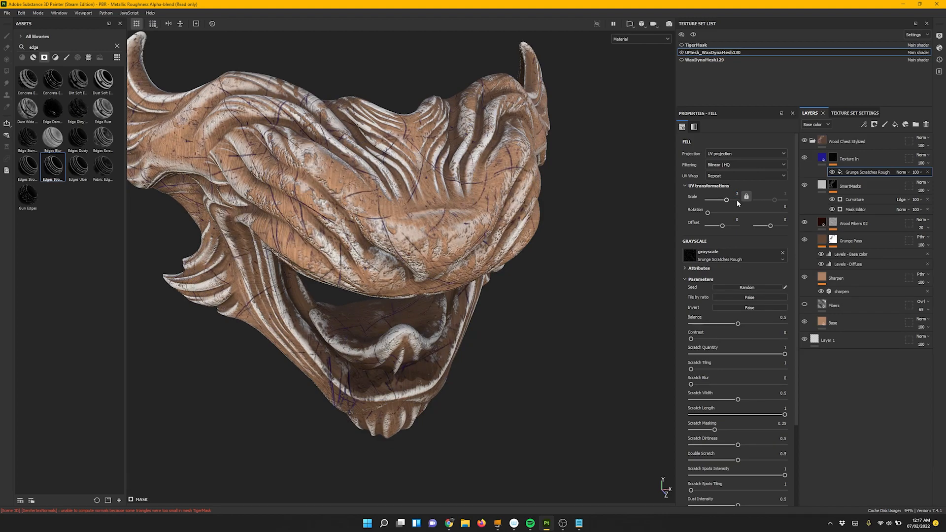
{"action": "left_click", "coordinate": [737, 194]}
{"action": "type", "text": "2"}
{"action": "key", "text": "Return"}
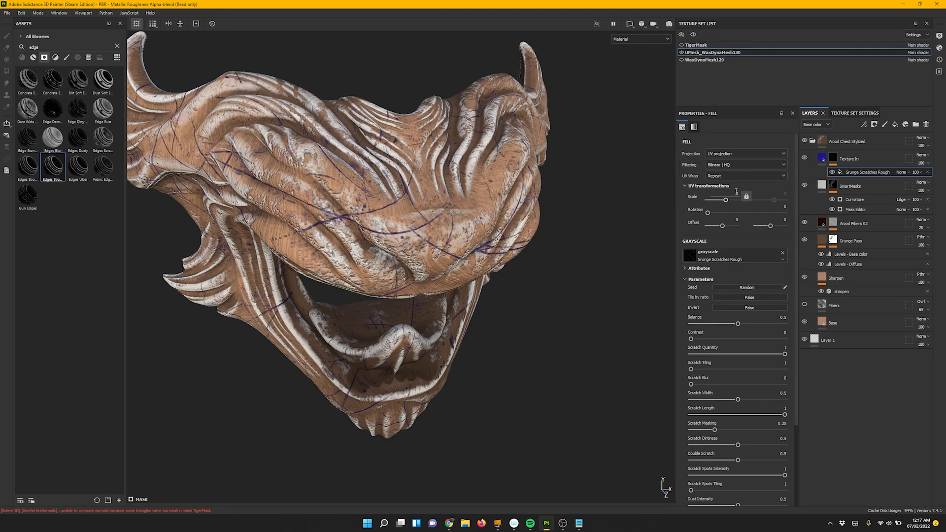
{"action": "type", "text": "5"}
{"action": "key", "text": "Return"}
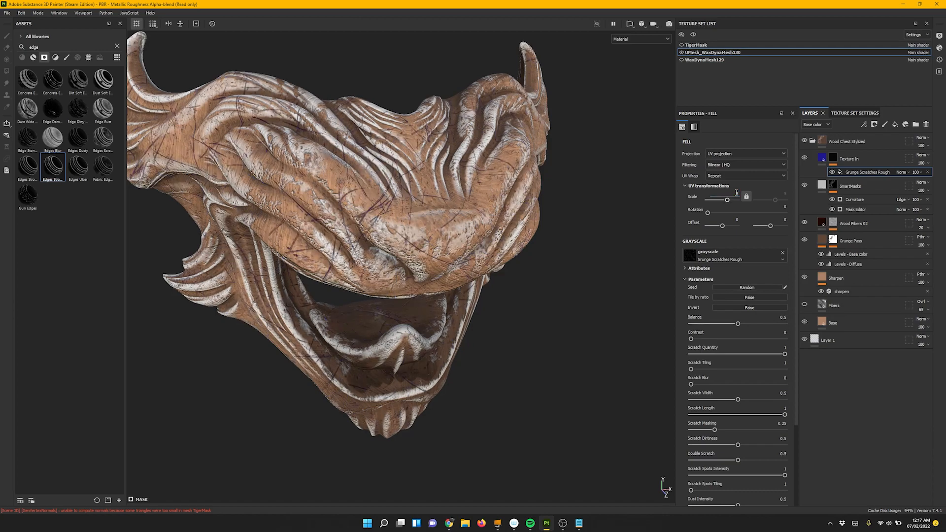
{"action": "left_click_drag", "start_coordinate": [489, 287], "coordinate": [632, 309], "text": "alt"}
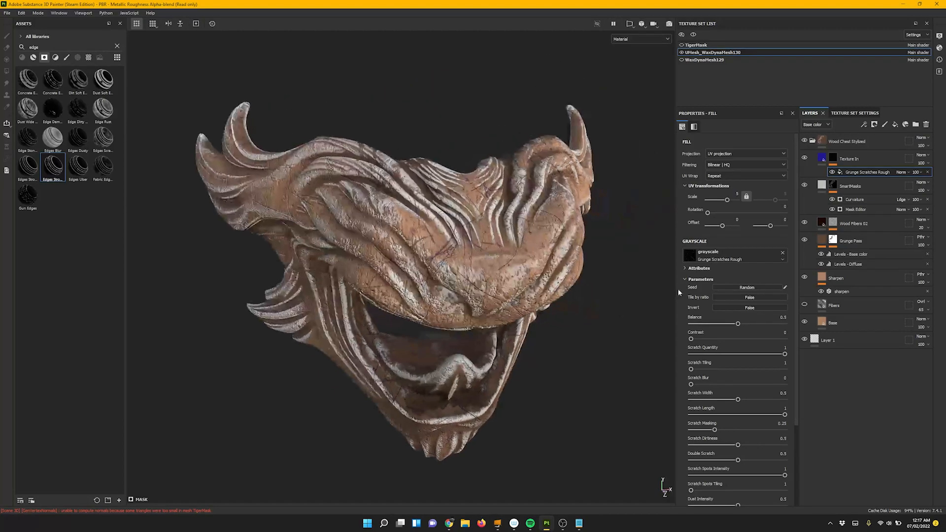
Replace the mask fill's grayscale texture with Grunge Scratch Generator and set its UV scale to 2.5.
{"action": "left_click", "coordinate": [691, 254]}
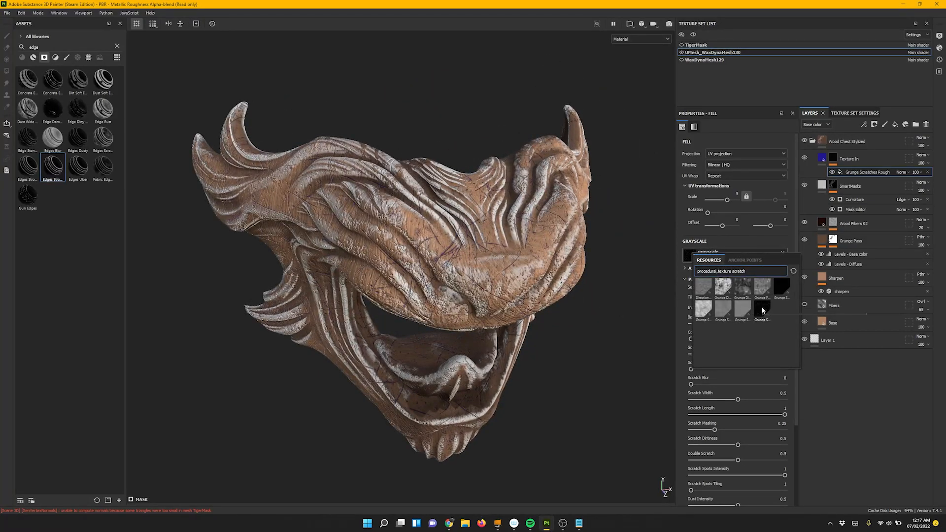
{"action": "left_click", "coordinate": [782, 289]}
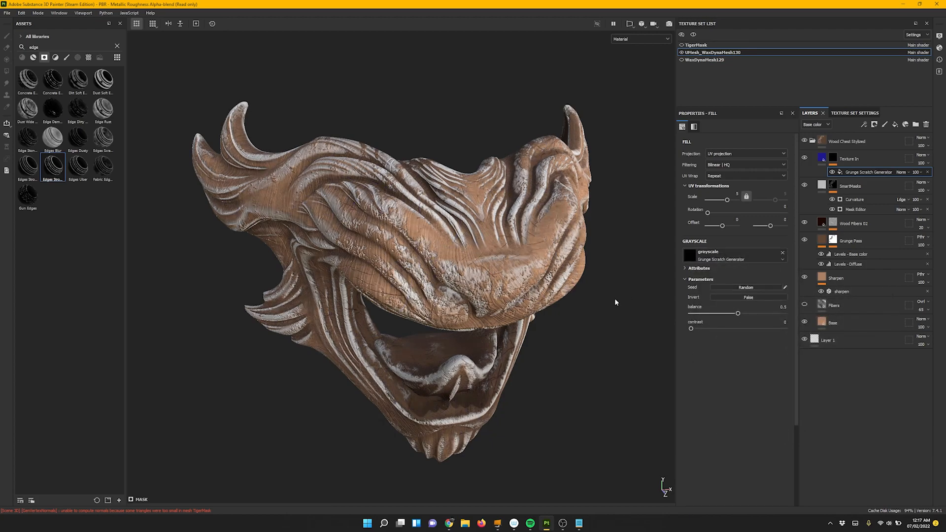
{"action": "mouse_move", "coordinate": [592, 288]}
{"action": "left_mouse_down", "text": "alt"}
{"action": "mouse_move", "coordinate": [590, 258]}
{"action": "mouse_move", "coordinate": [600, 278]}
{"action": "left_mouse_up", "text": "alt"}
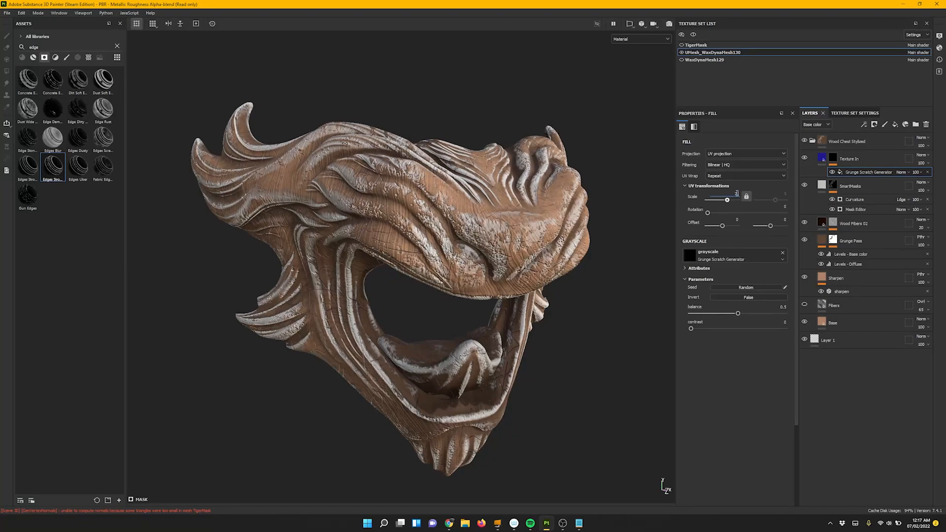
{"action": "type", "text": ".5"}
{"action": "key", "text": "Return"}
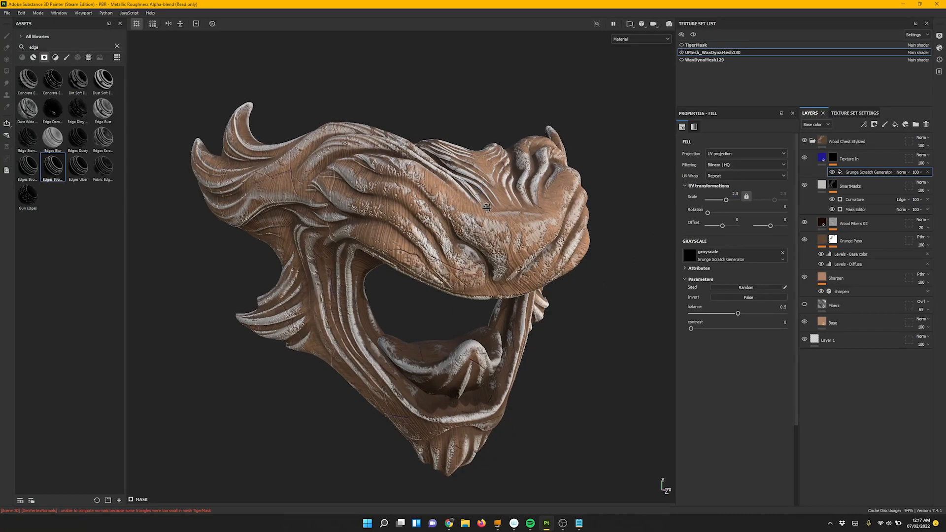
Examine the scratch pattern around the mask in 3D and across its UV islands in the 2D view.
{"action": "left_click_drag", "start_coordinate": [487, 207], "coordinate": [584, 225], "text": "alt"}
{"action": "right_click_drag", "start_coordinate": [583, 225], "coordinate": [470, 230], "text": "shift"}
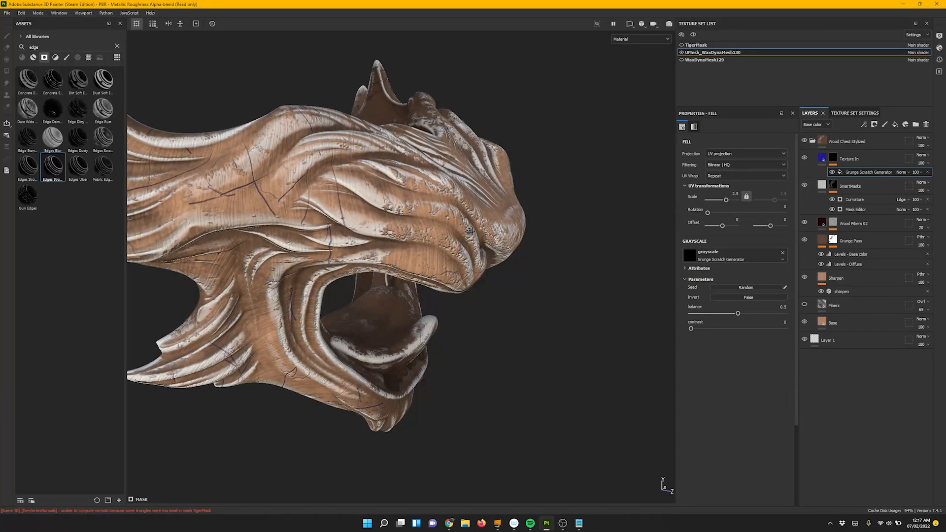
{"action": "left_click_drag", "start_coordinate": [590, 229], "coordinate": [504, 232], "text": "alt"}
{"action": "right_click_drag", "start_coordinate": [505, 232], "coordinate": [505, 232], "text": "shift"}
{"action": "left_click_drag", "start_coordinate": [509, 230], "coordinate": [513, 274], "text": "alt"}
{"action": "right_click_drag", "start_coordinate": [513, 266], "coordinate": [580, 192], "text": "shift"}
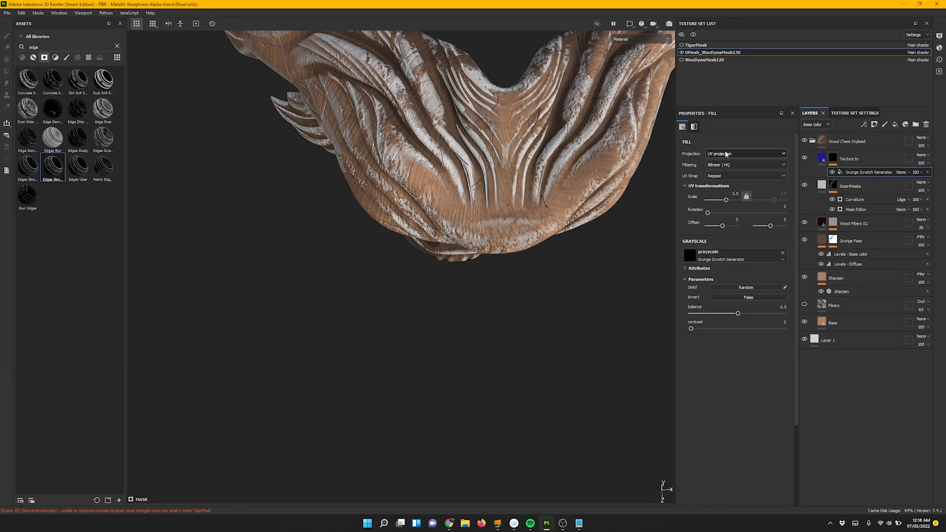
{"action": "left_click_drag", "start_coordinate": [548, 176], "coordinate": [557, 147], "text": "alt"}
{"action": "middle_click_drag", "start_coordinate": [567, 170], "coordinate": [530, 212], "text": "alt"}
{"action": "right_click_drag", "start_coordinate": [530, 212], "coordinate": [710, 325], "text": "alt"}
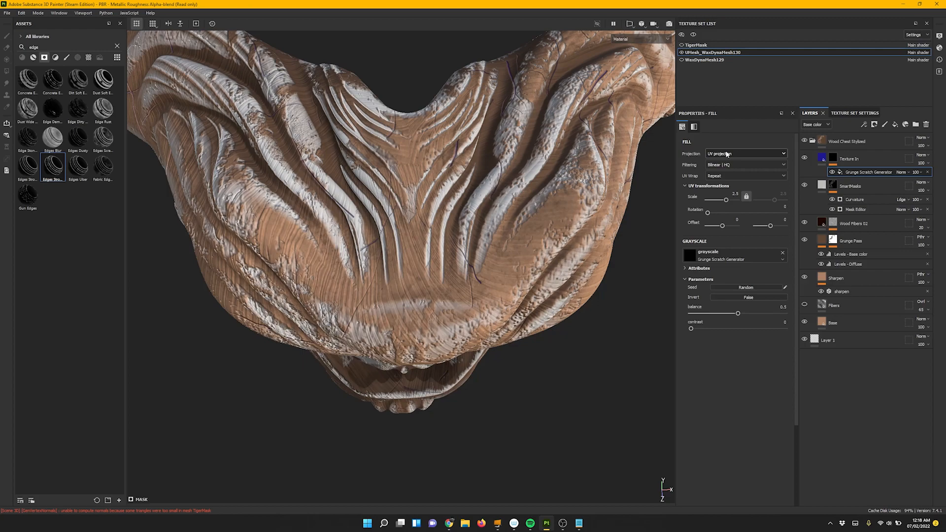
{"action": "key", "text": "F3"}
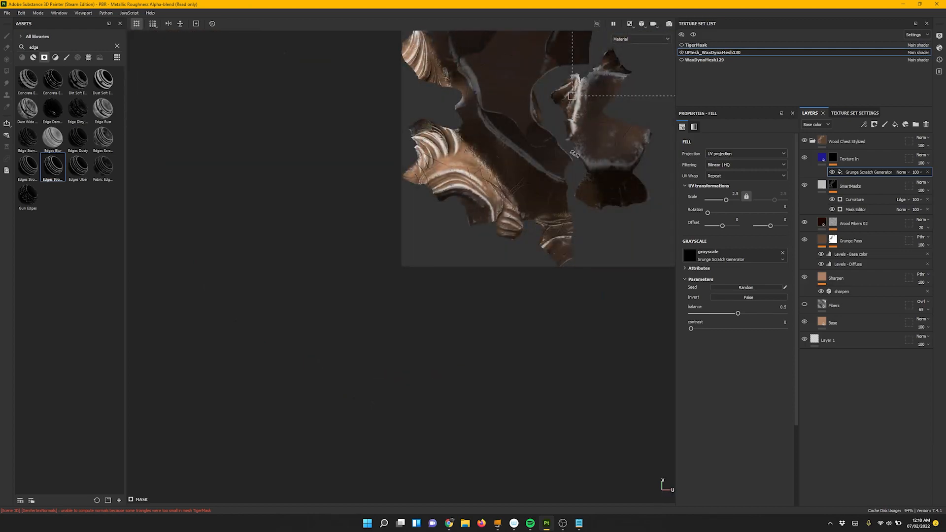
{"action": "middle_click_drag", "start_coordinate": [537, 98], "coordinate": [457, 265], "text": "alt"}
{"action": "right_click_drag", "start_coordinate": [457, 264], "coordinate": [532, 279], "text": "alt"}
{"action": "middle_click_drag", "start_coordinate": [531, 279], "coordinate": [474, 297], "text": "alt"}
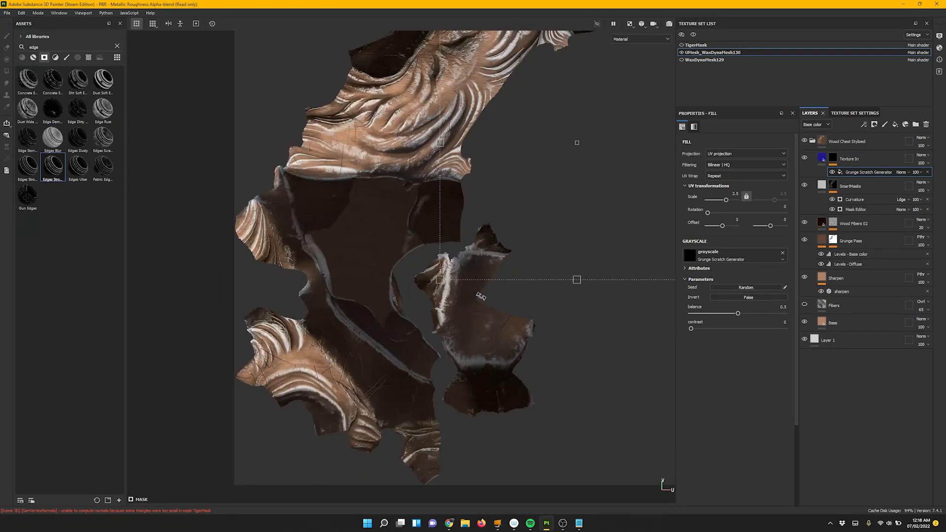
Show the 3D and 2D views together and set the scratch fill's projection to Tri-planar projection.
{"action": "key", "text": "F1"}
{"action": "left_click", "coordinate": [733, 153]}
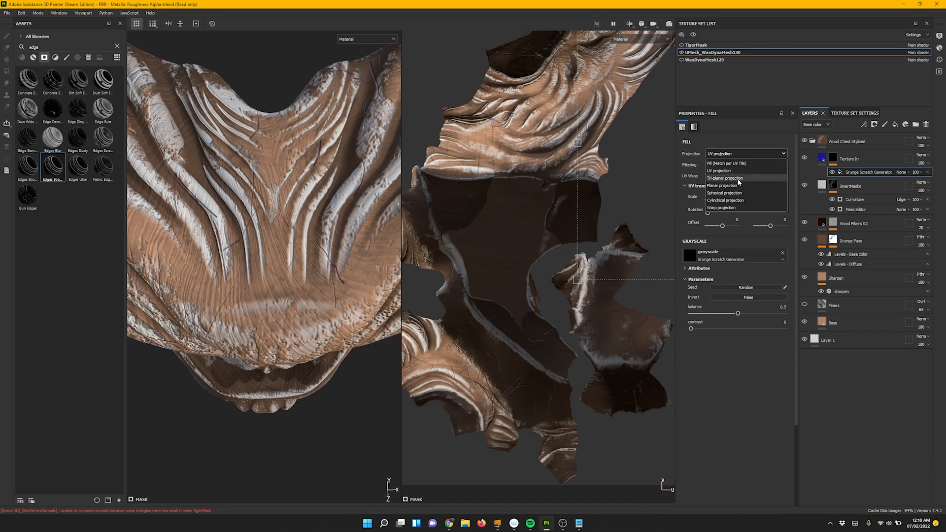
{"action": "left_click", "coordinate": [725, 178]}
{"action": "scroll", "coordinate": [286, 256], "scroll_direction": "up", "scroll_amount": 2}
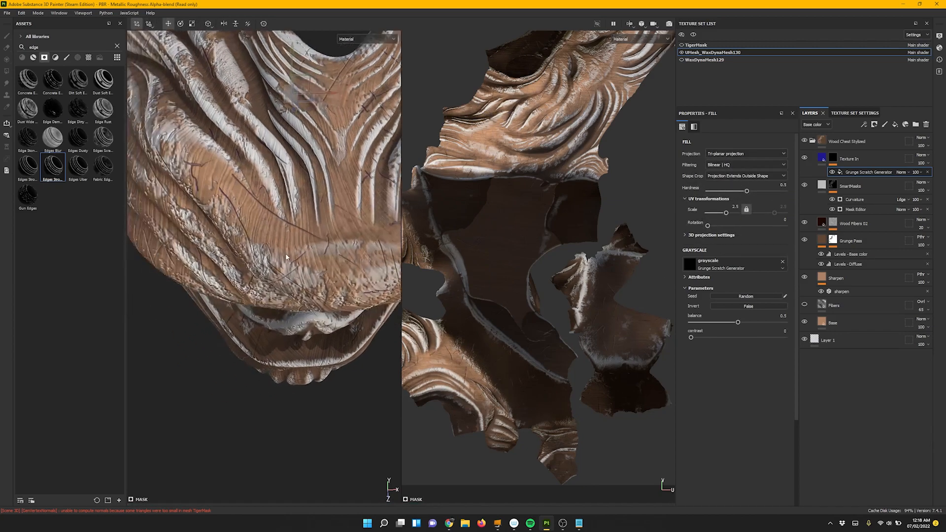
{"action": "left_click_drag", "start_coordinate": [286, 257], "coordinate": [335, 289], "text": "alt"}
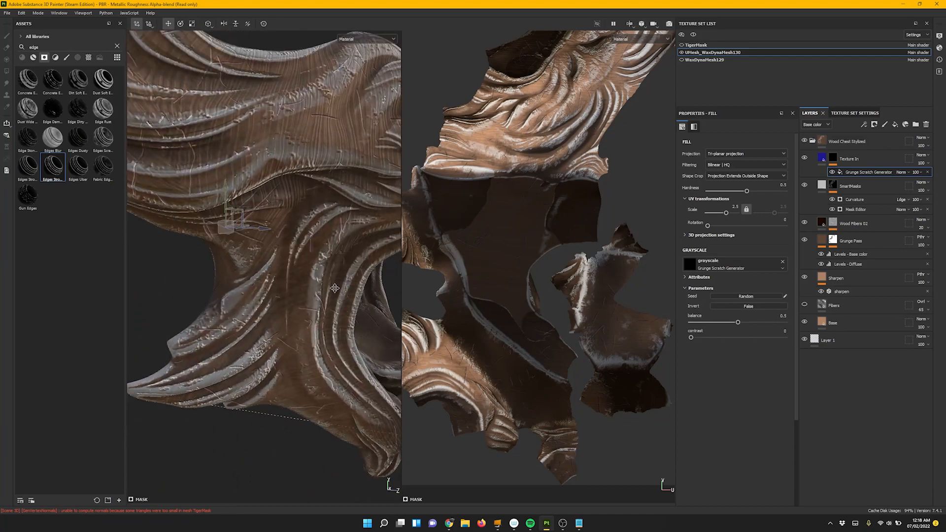
Show only the 3D view and examine the tri-planar scratches around the whole mask.
{"action": "middle_click_drag", "start_coordinate": [334, 288], "coordinate": [313, 343], "text": "alt"}
{"action": "right_click_drag", "start_coordinate": [313, 316], "coordinate": [274, 259], "text": "shift"}
{"action": "middle_click_drag", "start_coordinate": [282, 297], "coordinate": [235, 308], "text": "alt"}
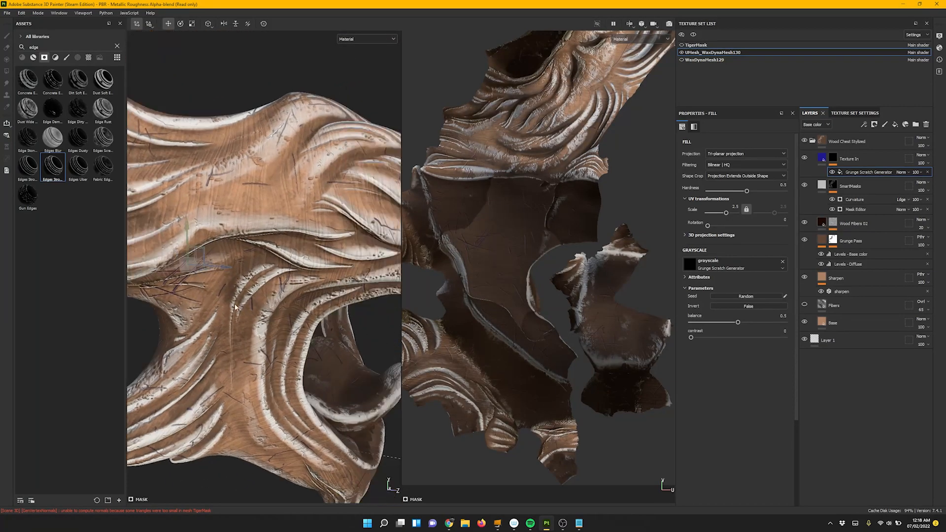
{"action": "left_click_drag", "start_coordinate": [235, 307], "coordinate": [241, 284], "text": "alt"}
{"action": "key", "text": "F2"}
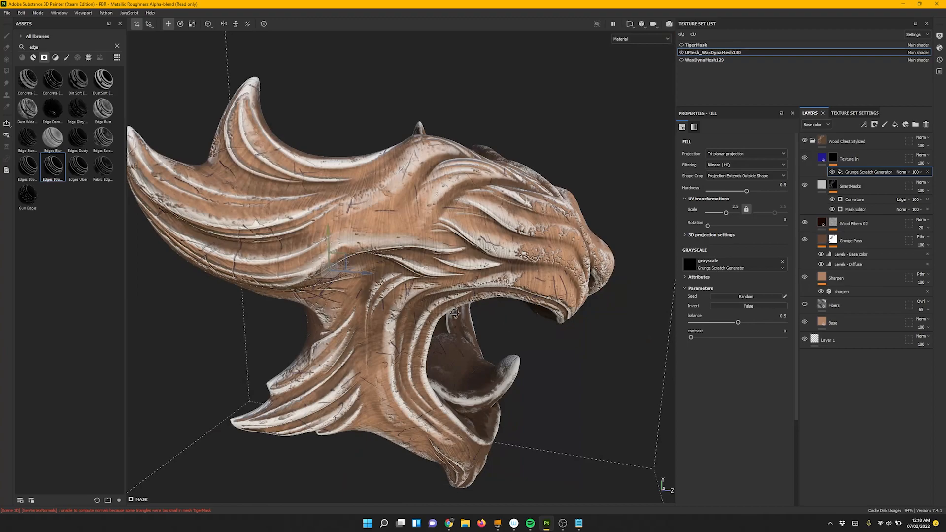
{"action": "left_click_drag", "start_coordinate": [512, 271], "coordinate": [485, 268], "text": "alt"}
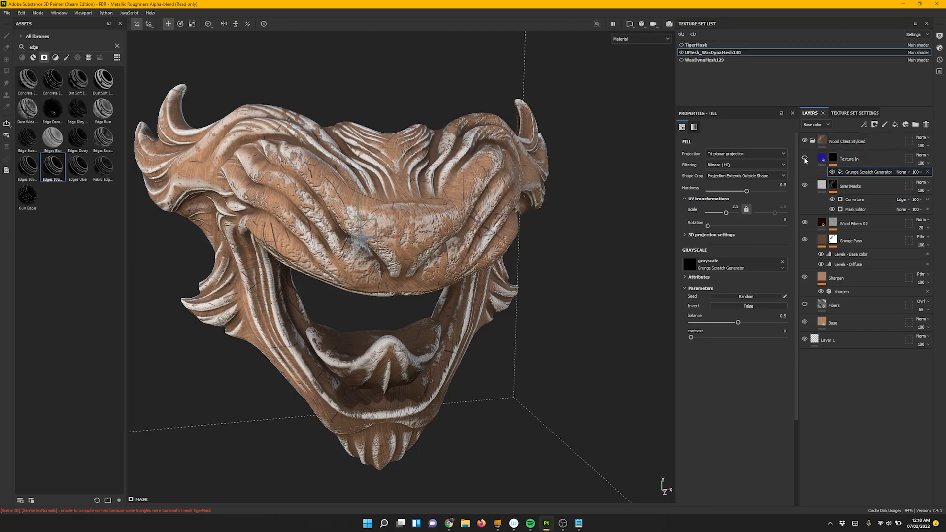
Add a second fill to the Texture In mask and search its grayscale textures for "grunge".
{"action": "right_click", "coordinate": [858, 173]}
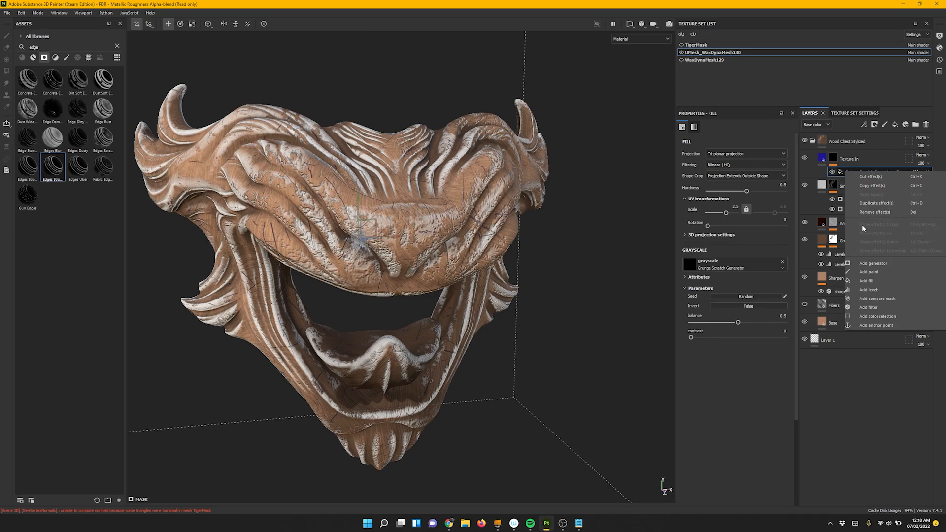
{"action": "left_click", "coordinate": [868, 282]}
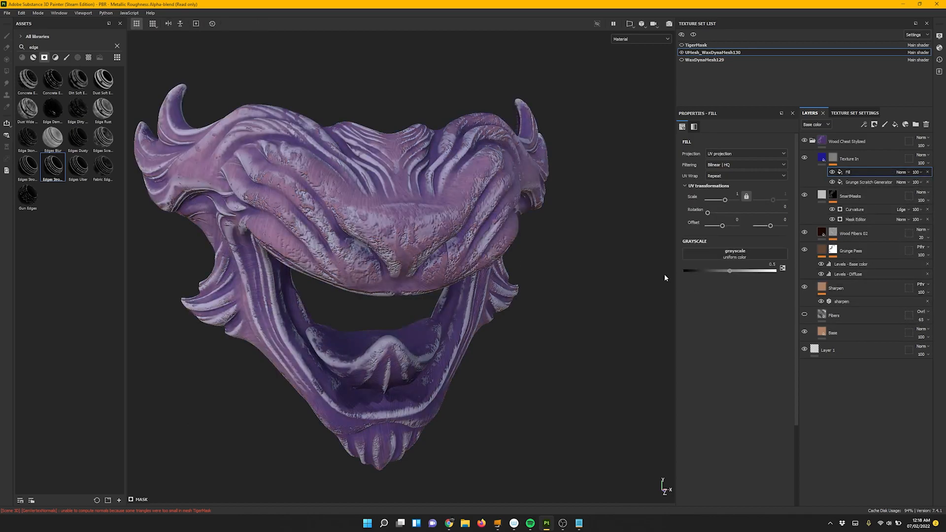
{"action": "left_click", "coordinate": [753, 255]}
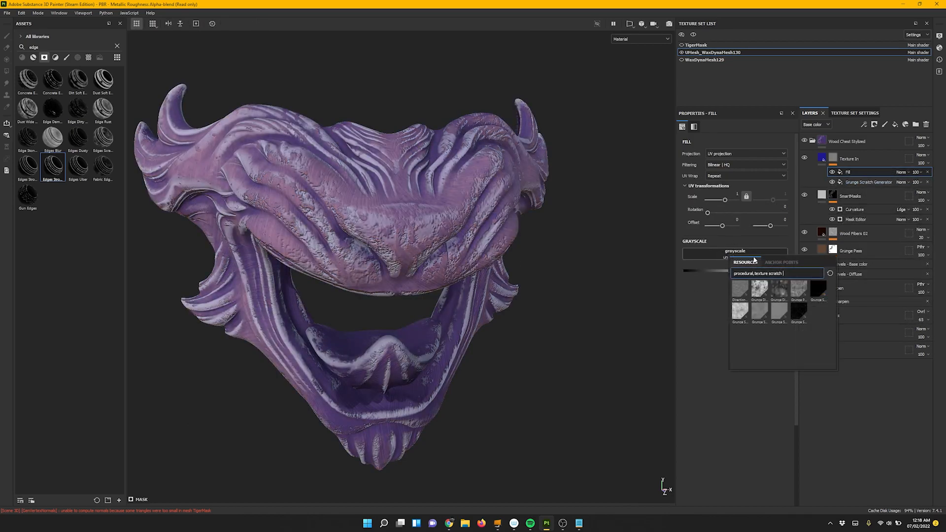
{"action": "double_click", "coordinate": [772, 275]}
{"action": "key", "text": "BackSpace"}
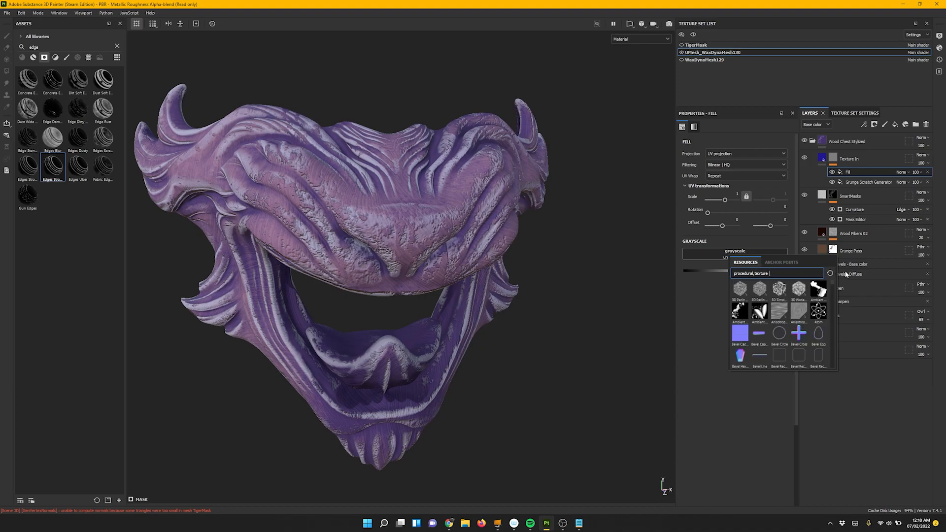
{"action": "type", "text": "grunge"}
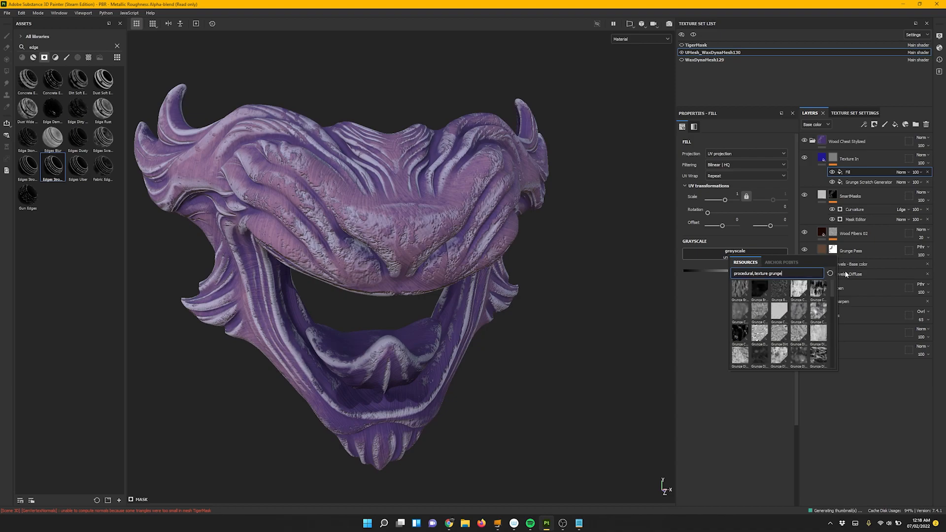
Compare the grunge texture previews and assign Grunge Map 013 to the new mask fill.
{"action": "scroll", "coordinate": [788, 340], "scroll_direction": "down", "scroll_amount": 5}
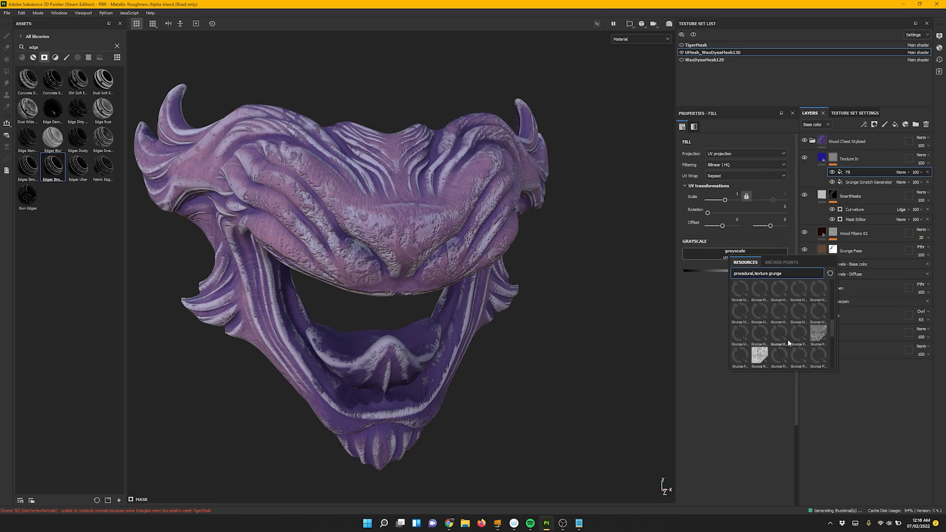
{"action": "mouse_move", "coordinate": [757, 359]}
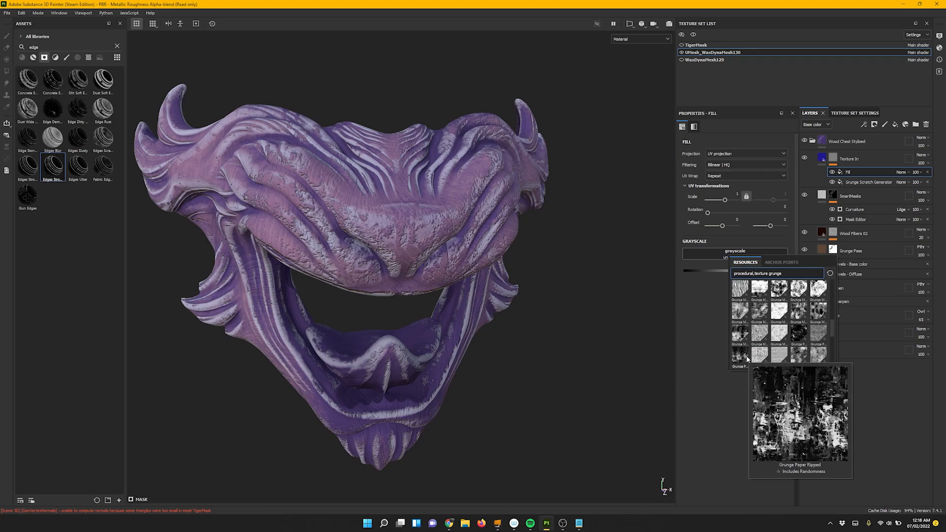
{"action": "mouse_move", "coordinate": [748, 338]}
{"action": "mouse_move", "coordinate": [798, 337]}
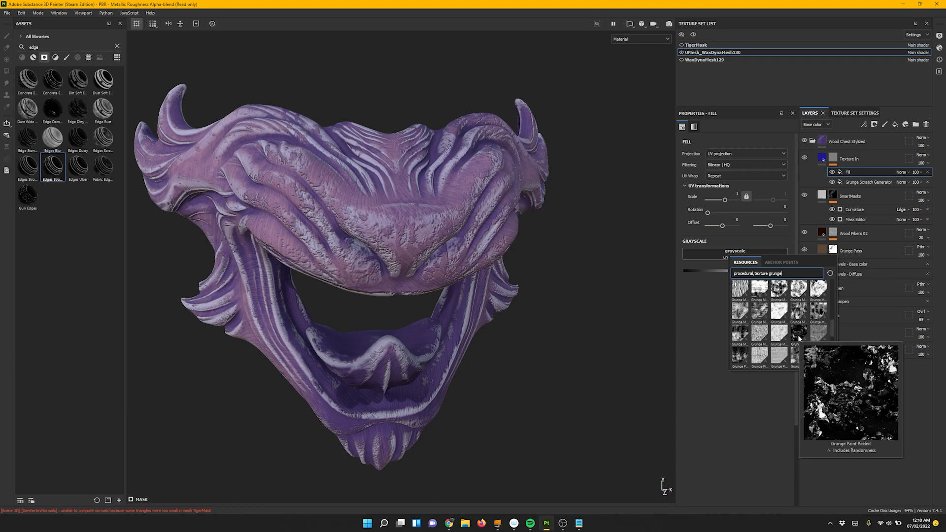
{"action": "mouse_move", "coordinate": [797, 360]}
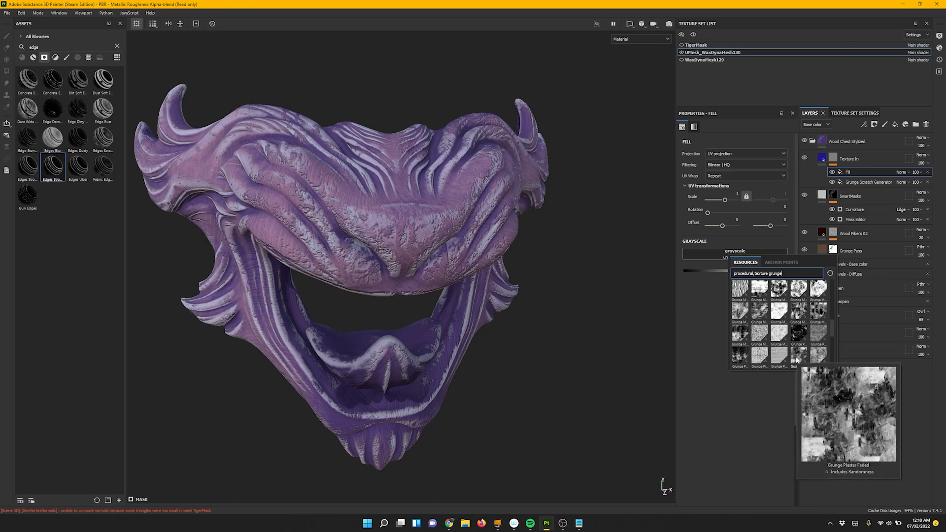
{"action": "mouse_move", "coordinate": [824, 306]}
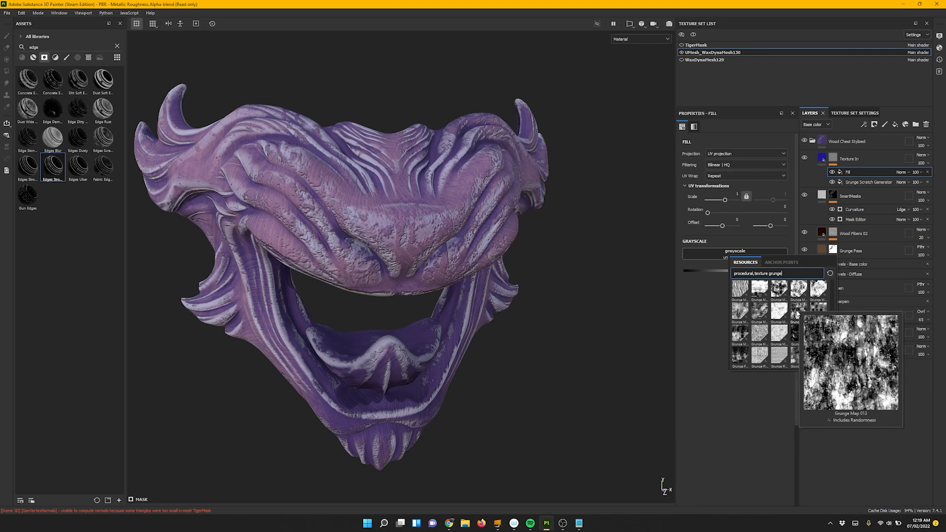
{"action": "mouse_move", "coordinate": [773, 292]}
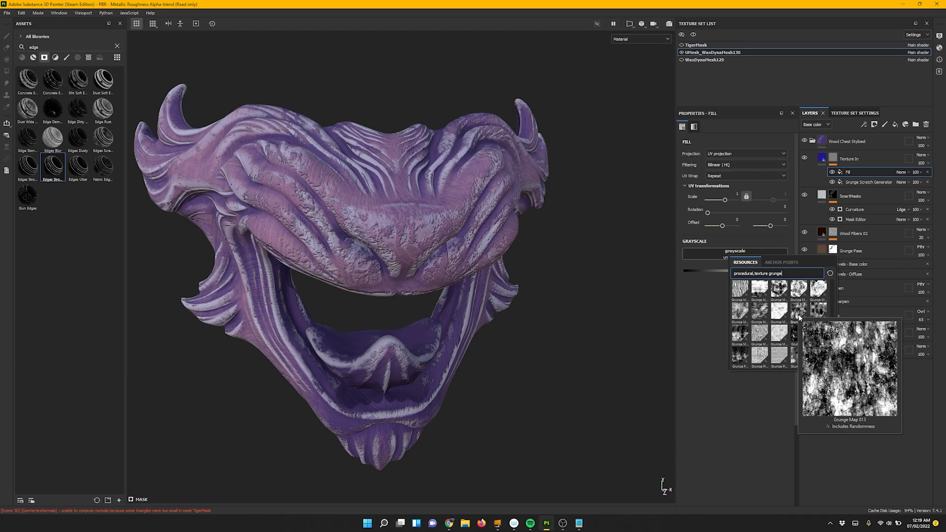
{"action": "mouse_move", "coordinate": [760, 315]}
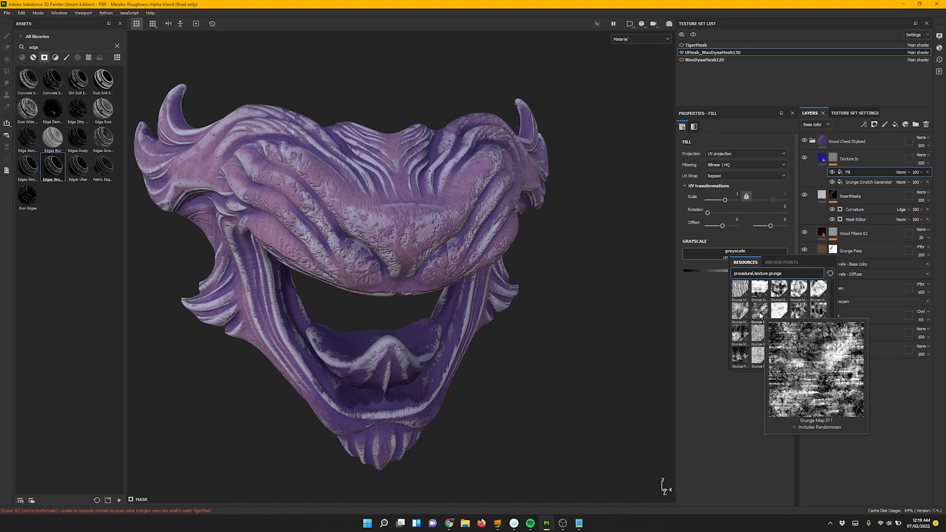
{"action": "left_click", "coordinate": [799, 314]}
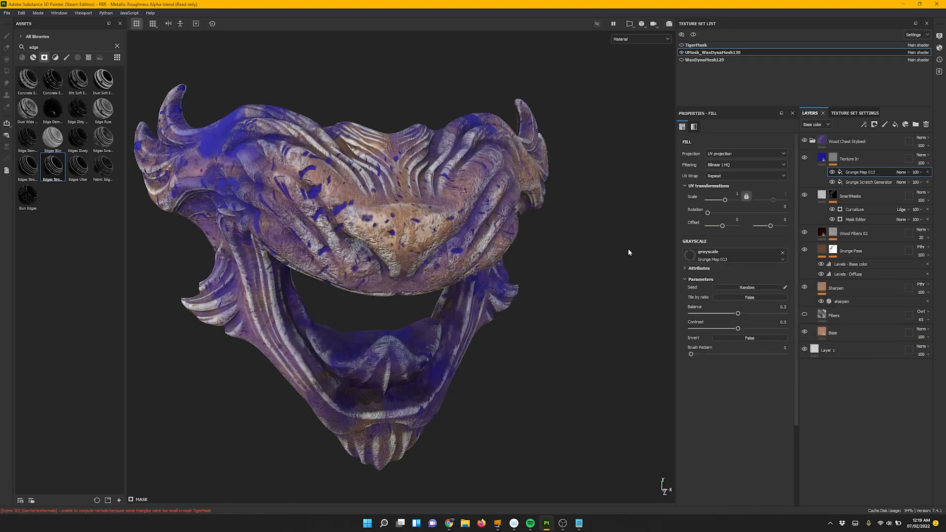
Set the Grunge Map 013 fill's projection to Tri-planar projection and its UV scale to 1.5.
{"action": "left_click_drag", "start_coordinate": [588, 254], "coordinate": [587, 272], "text": "alt"}
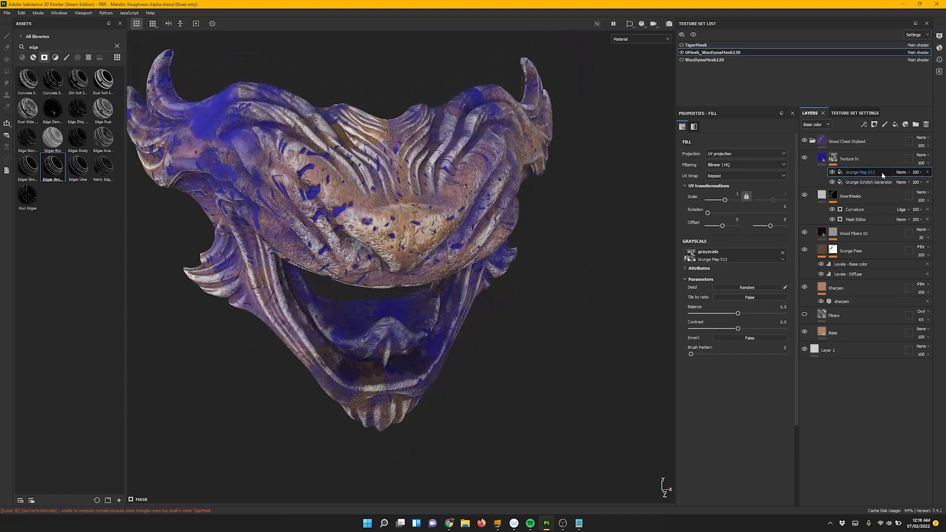
{"action": "left_click", "coordinate": [724, 154]}
{"action": "left_click", "coordinate": [723, 179]}
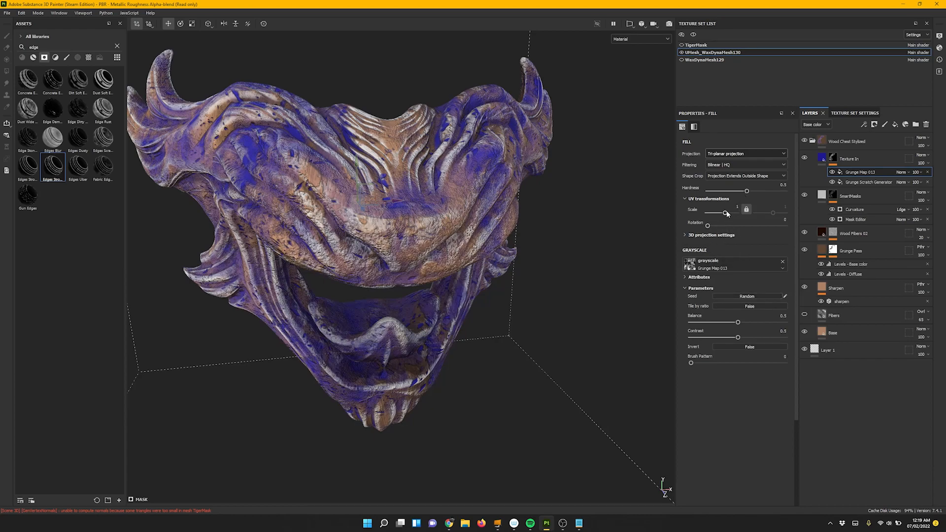
{"action": "left_click_drag", "start_coordinate": [727, 215], "coordinate": [726, 215]}
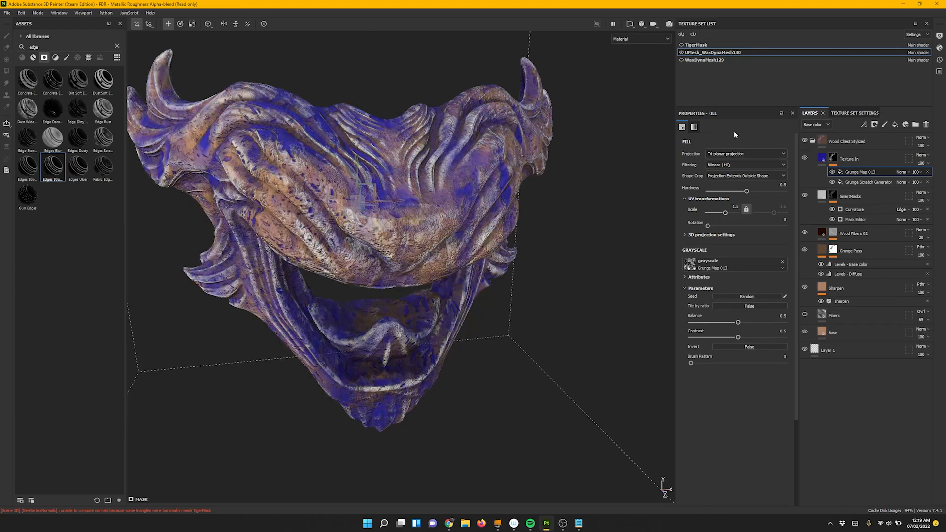
Set the Grunge Map 013 fill's blend mode to Linear dodge and its opacity to 15.
{"action": "left_click", "coordinate": [901, 172]}
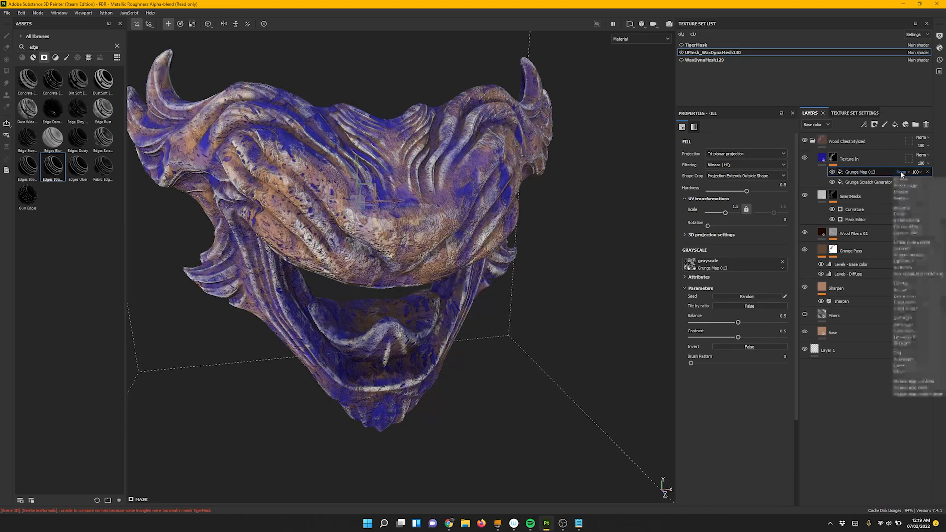
{"action": "left_click", "coordinate": [904, 241]}
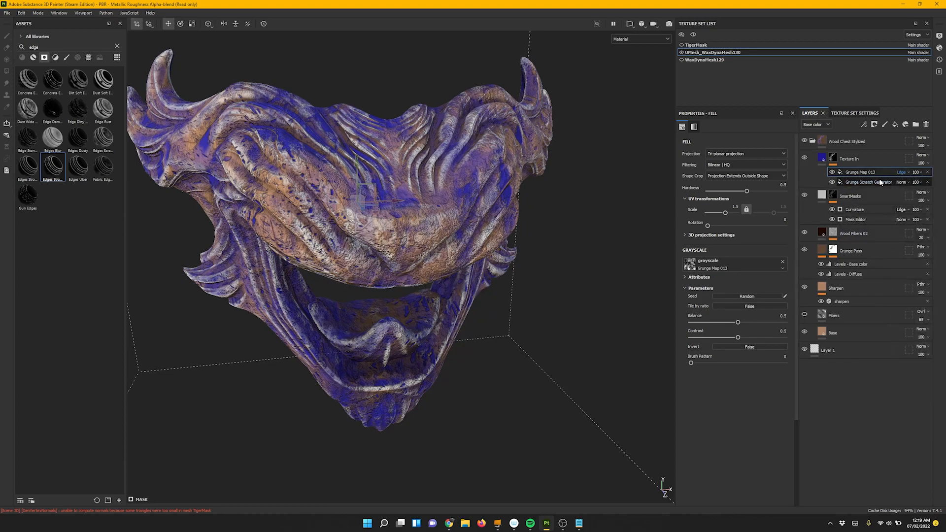
{"action": "left_click", "coordinate": [918, 173]}
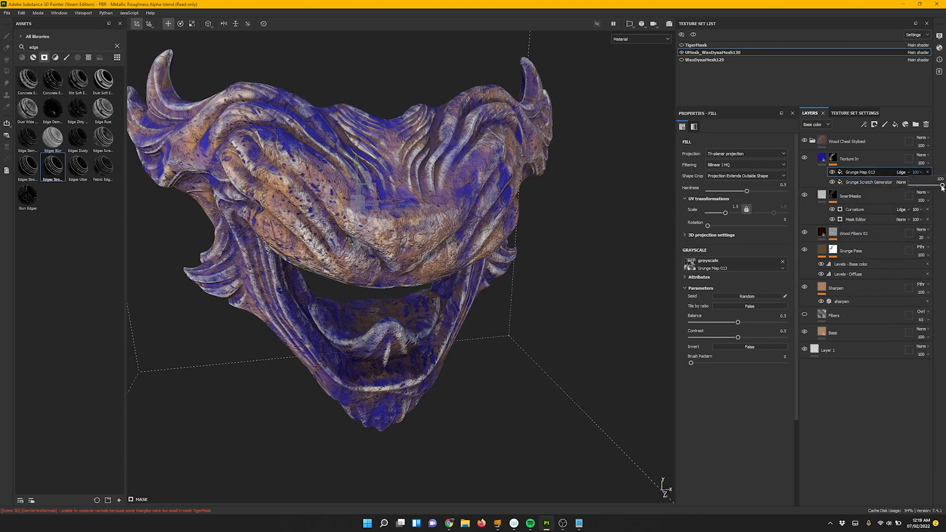
{"action": "left_click_drag", "start_coordinate": [940, 186], "coordinate": [916, 187]}
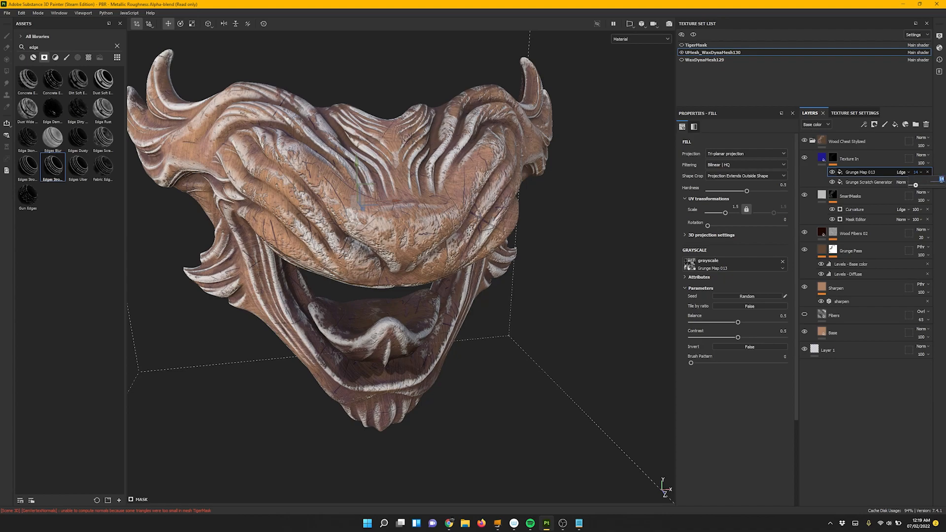
{"action": "left_click_drag", "start_coordinate": [505, 201], "coordinate": [555, 206], "text": "alt"}
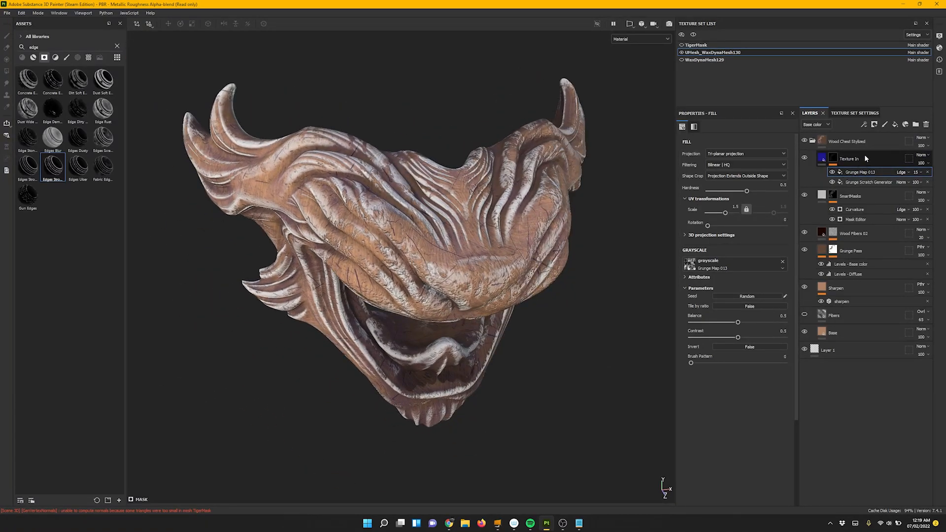
Add a fill layer above Texture In and name it Texture Out.
{"action": "left_click", "coordinate": [864, 157]}
{"action": "left_click", "coordinate": [895, 124]}
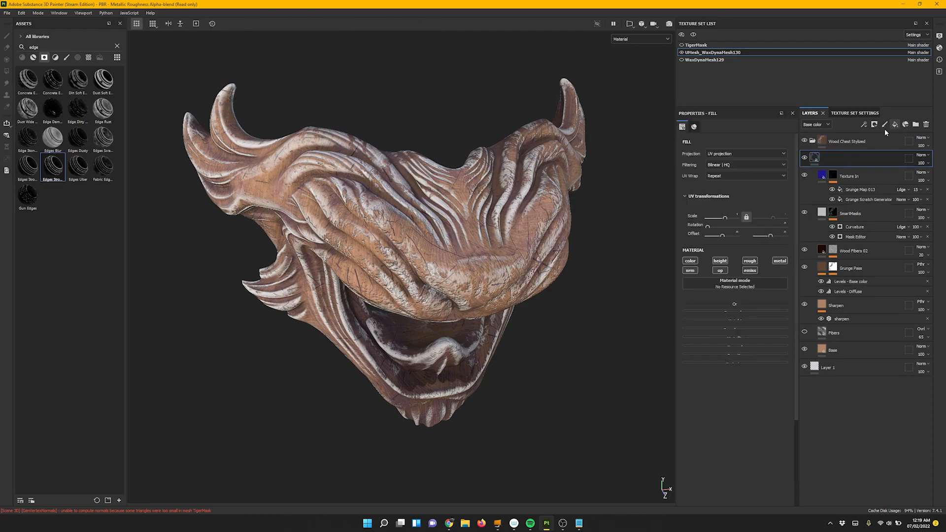
{"action": "double_click", "coordinate": [840, 158]}
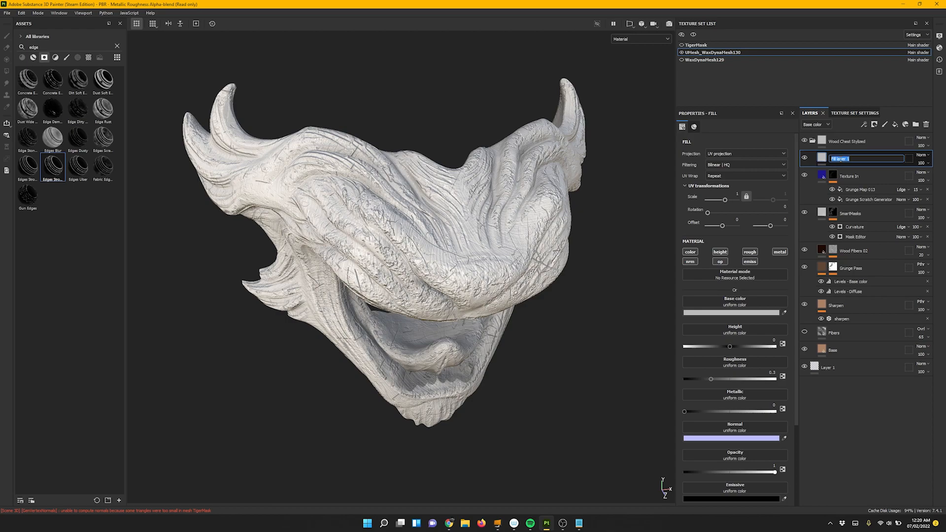
{"action": "type", "text": "Texture Out"}
{"action": "key", "text": "Return"}
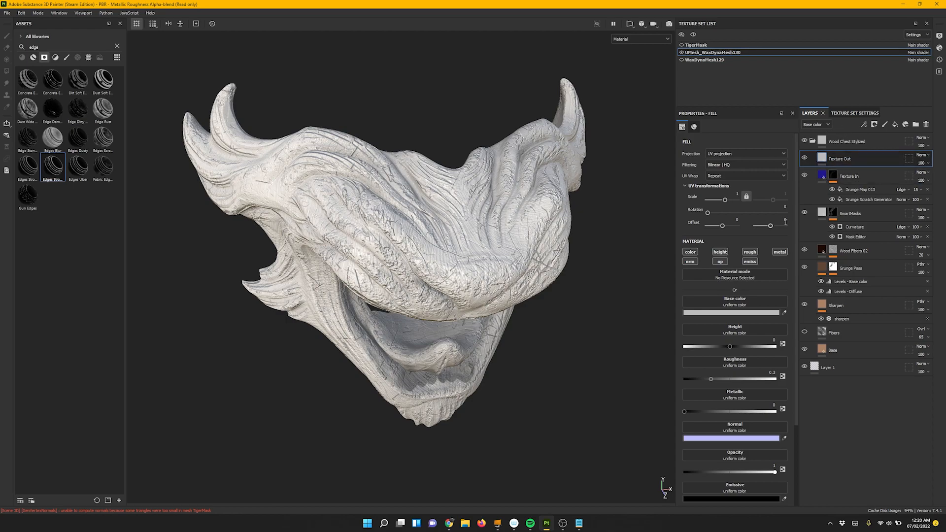
Limit the Texture Out layer to the color and height channels and set its base color to red C70000.
{"action": "left_click", "coordinate": [718, 255], "text": "alt"}
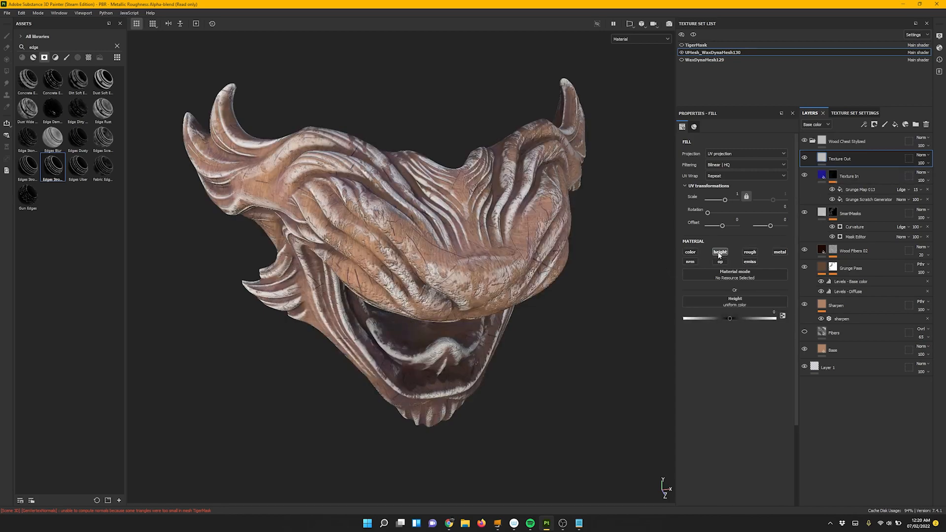
{"action": "left_click", "coordinate": [691, 252]}
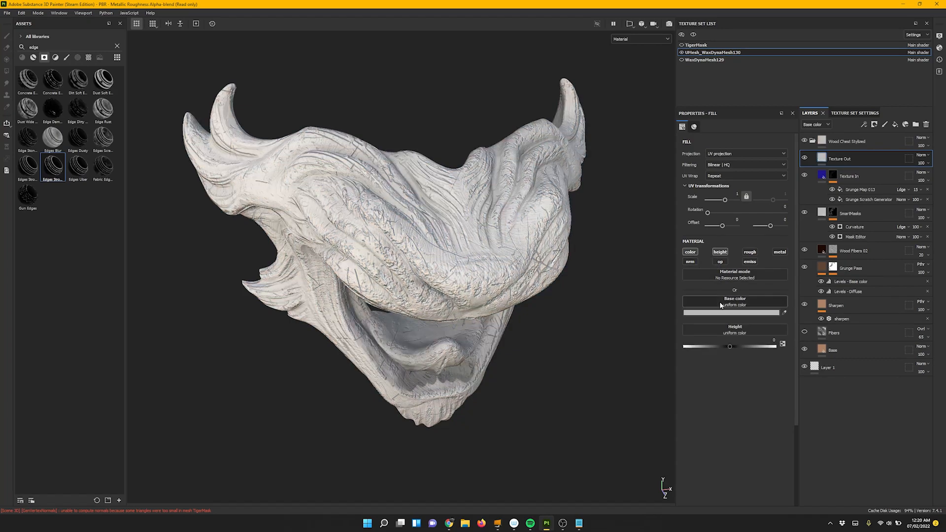
{"action": "left_click", "coordinate": [723, 314]}
{"action": "left_click_drag", "start_coordinate": [800, 357], "coordinate": [820, 346]}
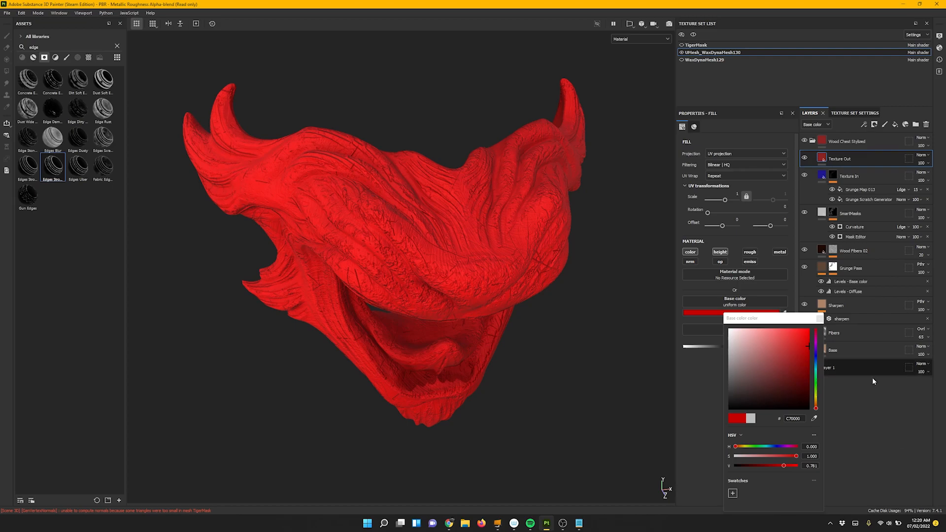
Add a black mask to the Texture Out layer and add a fill to that mask.
{"action": "right_click", "coordinate": [845, 161]}
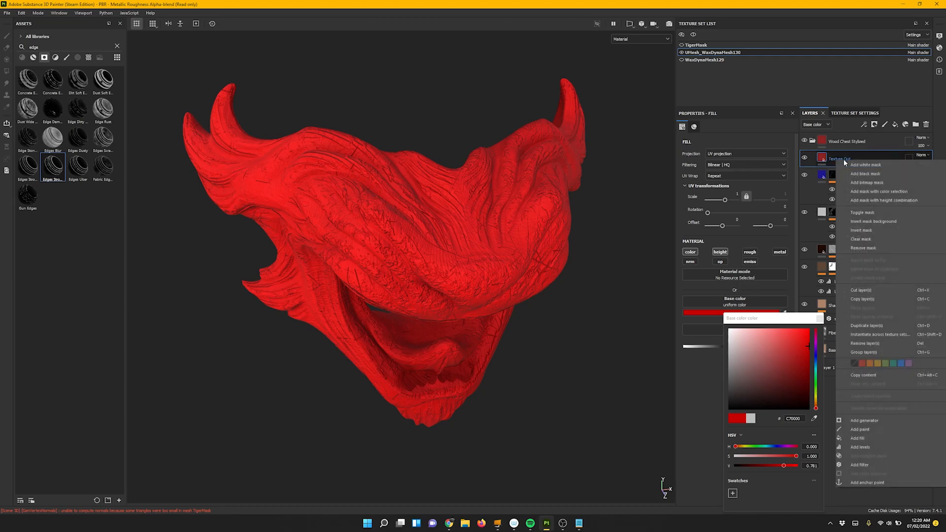
{"action": "left_click", "coordinate": [867, 174]}
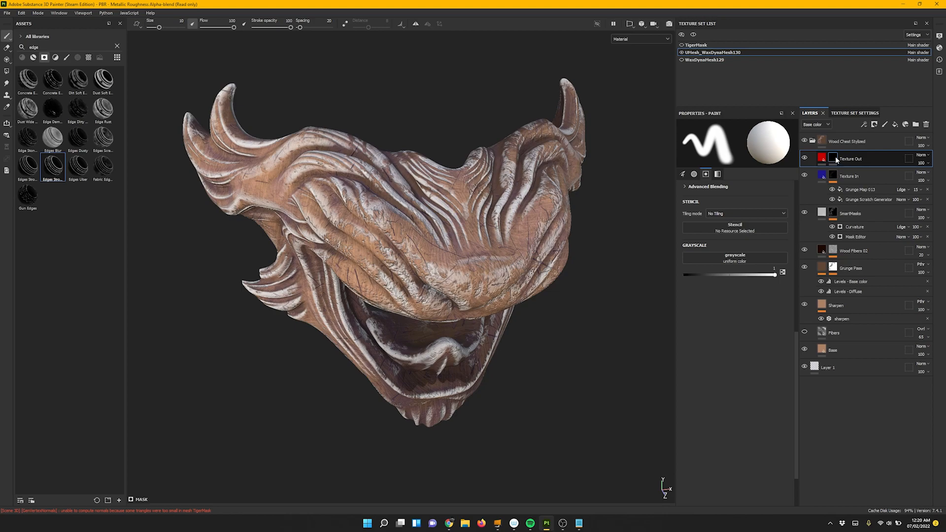
{"action": "right_click", "coordinate": [835, 156]}
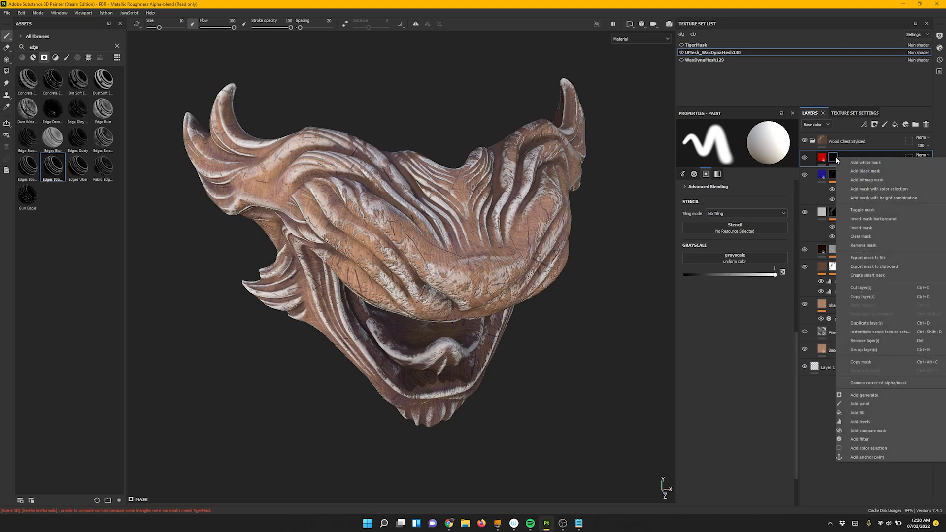
{"action": "left_click", "coordinate": [858, 414]}
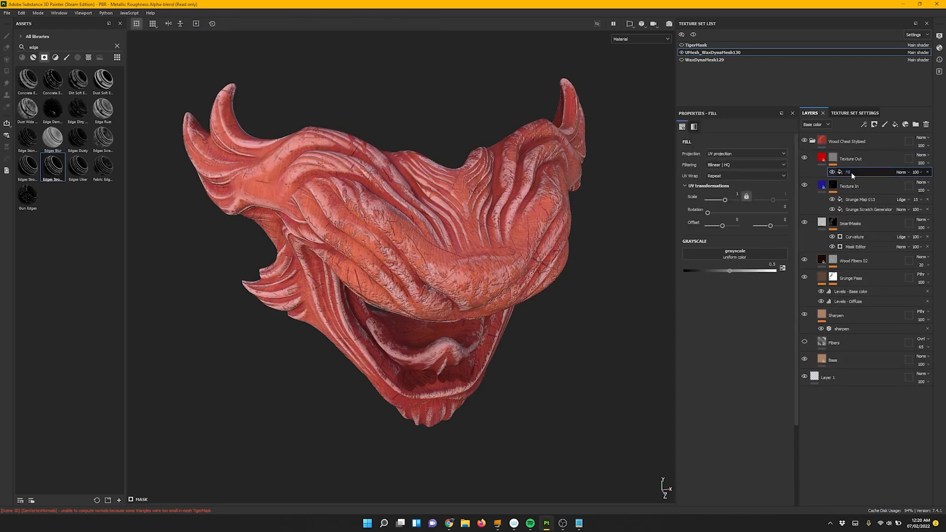
Search the grayscale textures for paint and smudge, and assign Grunge Wipe Smudgy Heavy to the Texture Out mask fill.
{"action": "left_click", "coordinate": [738, 253]}
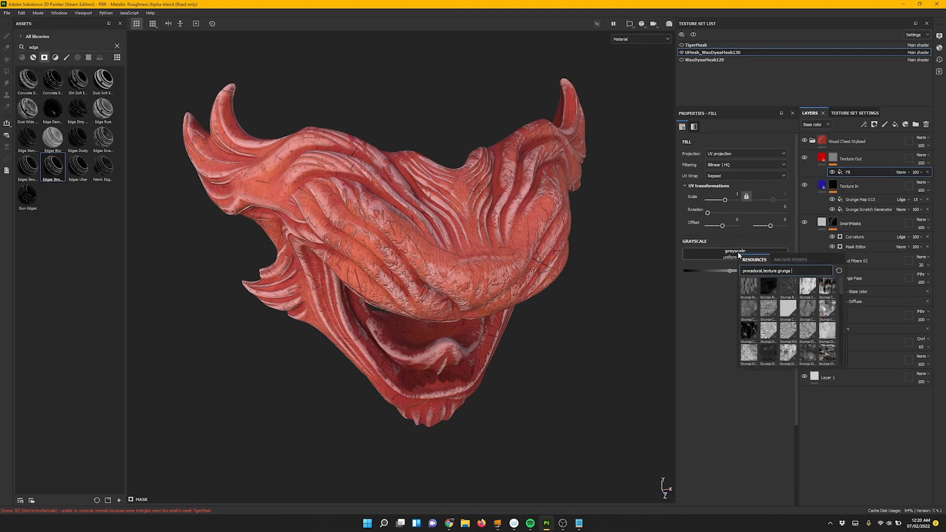
{"action": "double_click", "coordinate": [778, 271]}
{"action": "type", "text": "paint"}
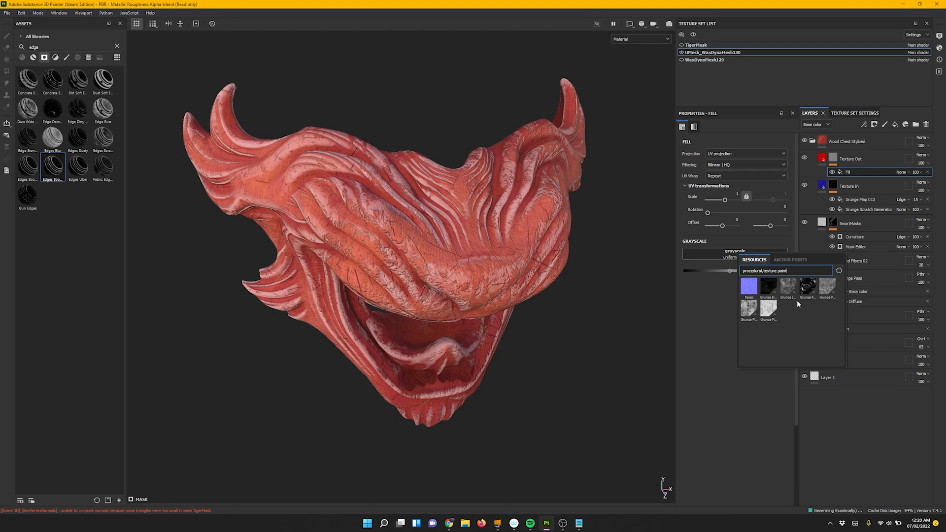
{"action": "mouse_move", "coordinate": [786, 292]}
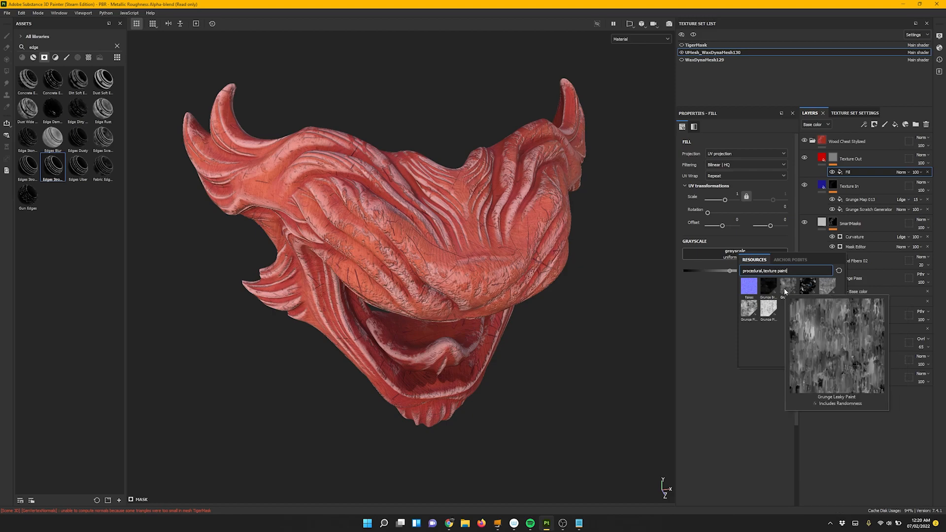
{"action": "mouse_move", "coordinate": [763, 309]}
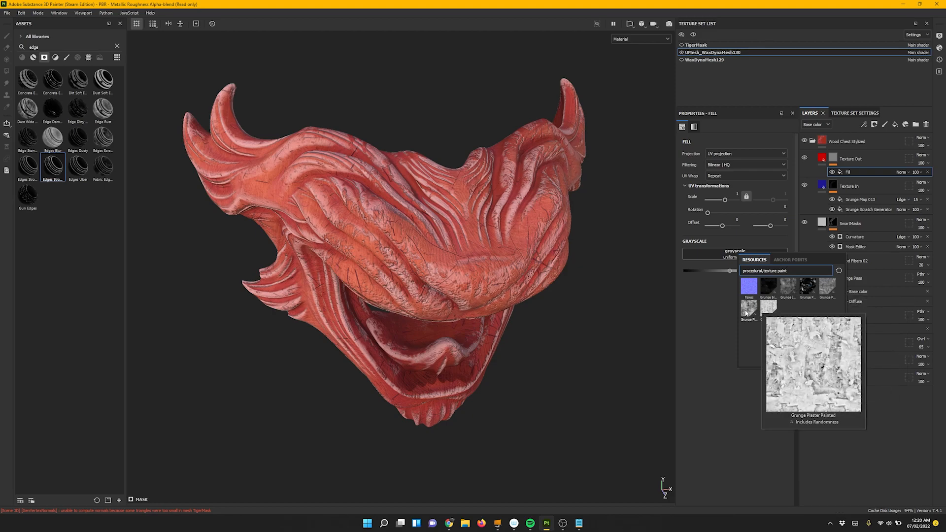
{"action": "mouse_move", "coordinate": [825, 294]}
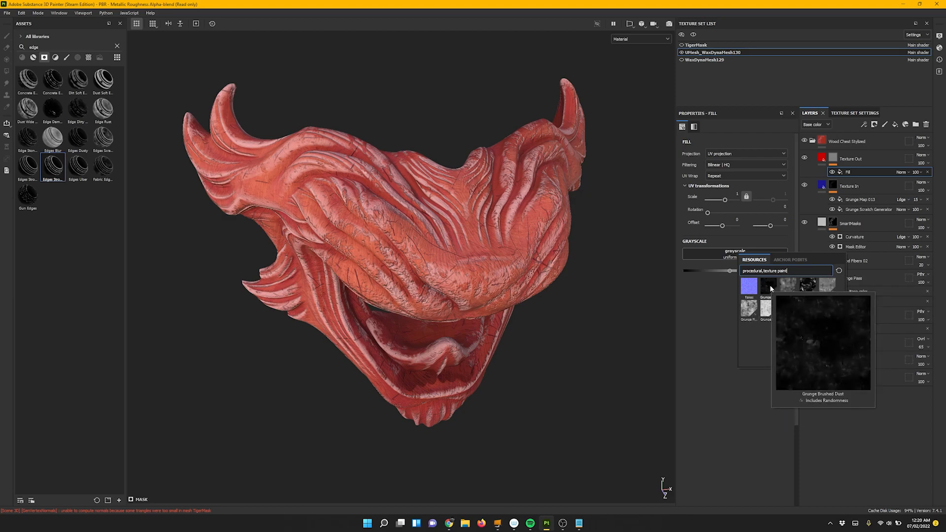
{"action": "double_click", "coordinate": [790, 271]}
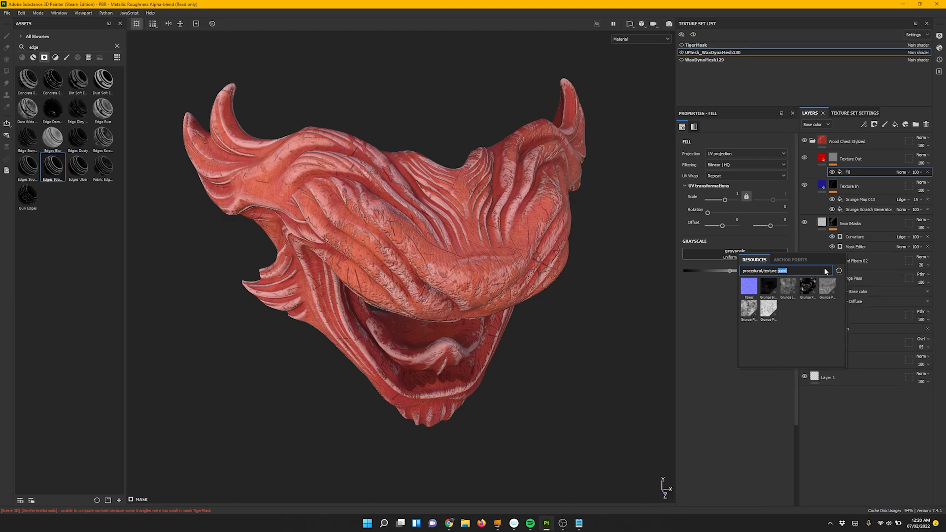
{"action": "type", "text": "smudge"}
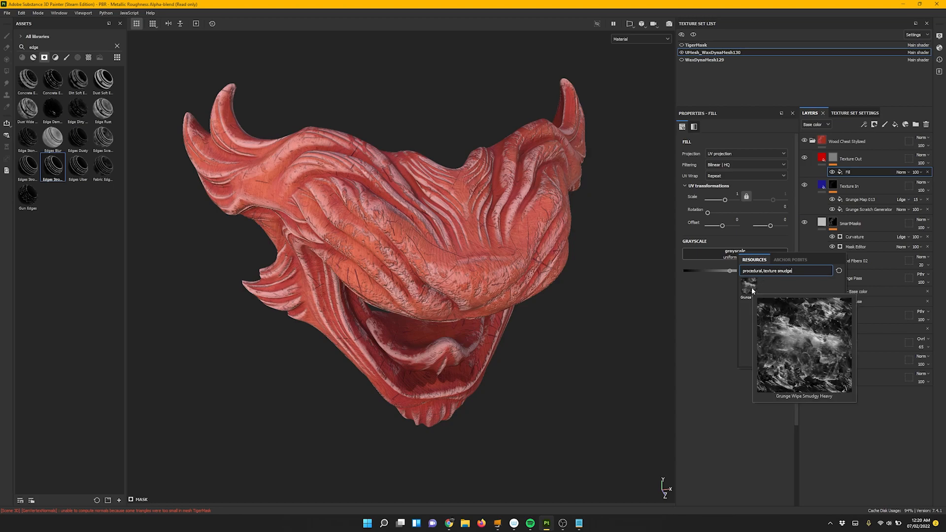
{"action": "left_click", "coordinate": [753, 290]}
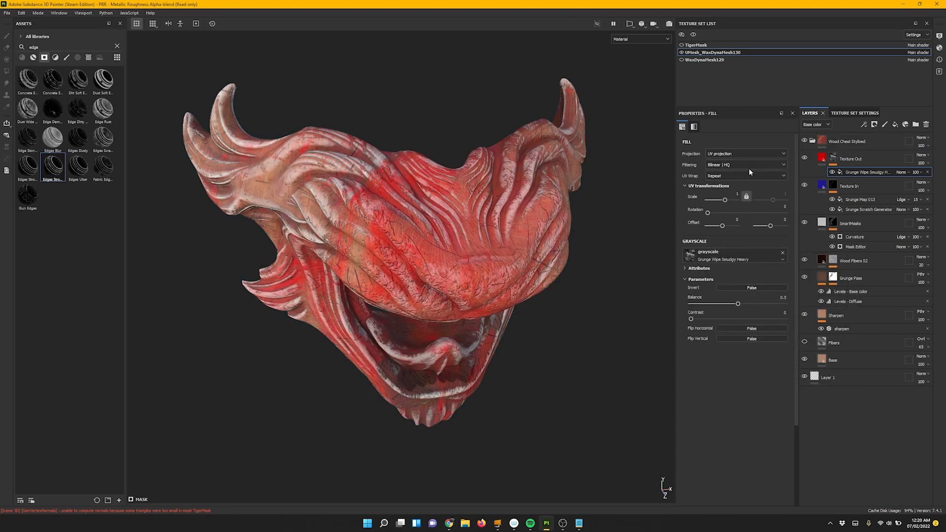
Set the Grunge Wipe Smudgy Heavy fill to Tri-planar projection with a UV scale of about 15.4.
{"action": "left_click", "coordinate": [722, 154]}
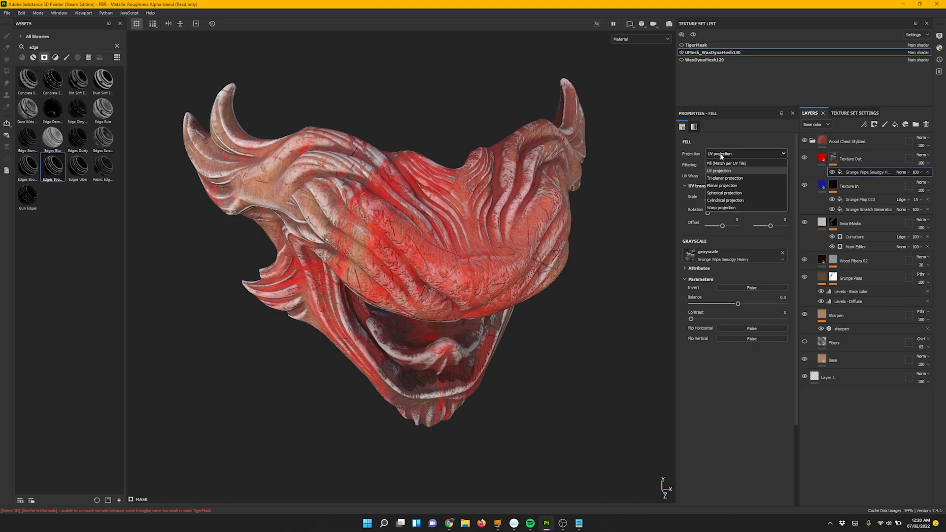
{"action": "left_click", "coordinate": [717, 175]}
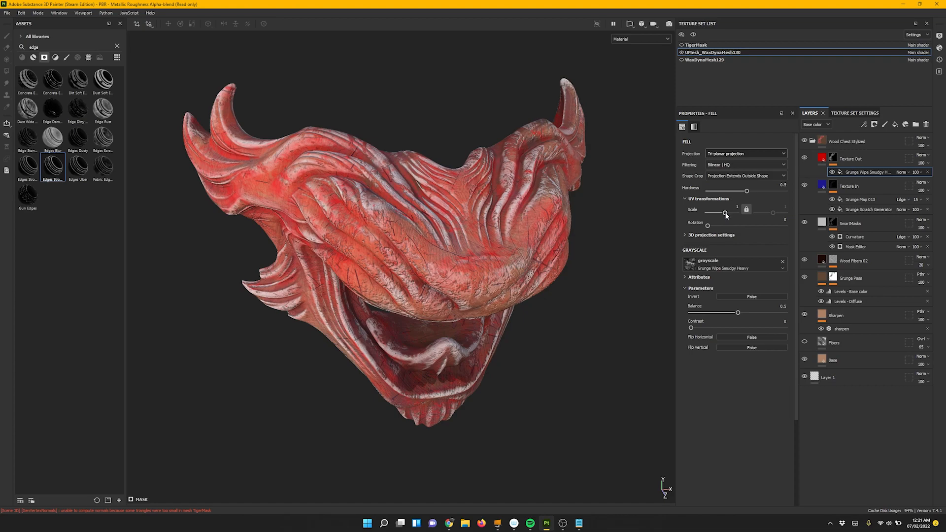
{"action": "left_click_drag", "start_coordinate": [726, 215], "coordinate": [731, 216]}
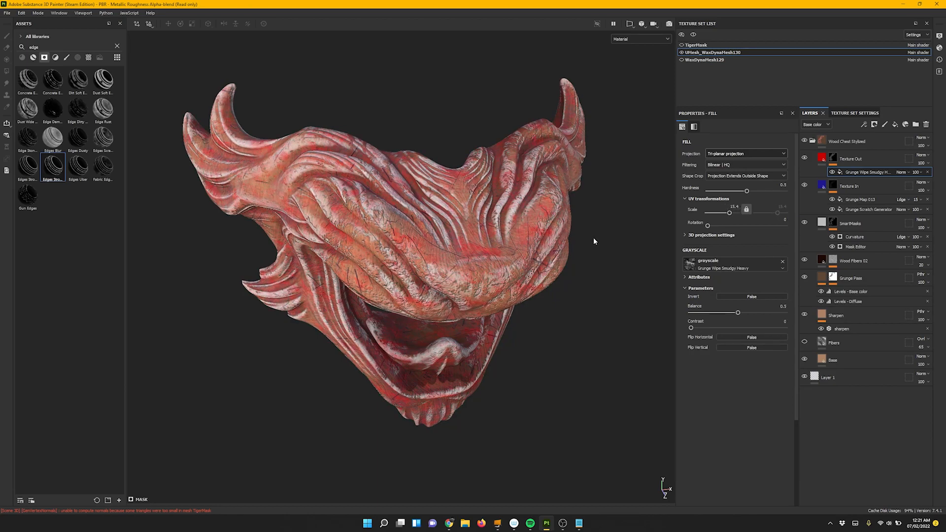
{"action": "left_click_drag", "start_coordinate": [593, 237], "coordinate": [760, 164], "text": "alt"}
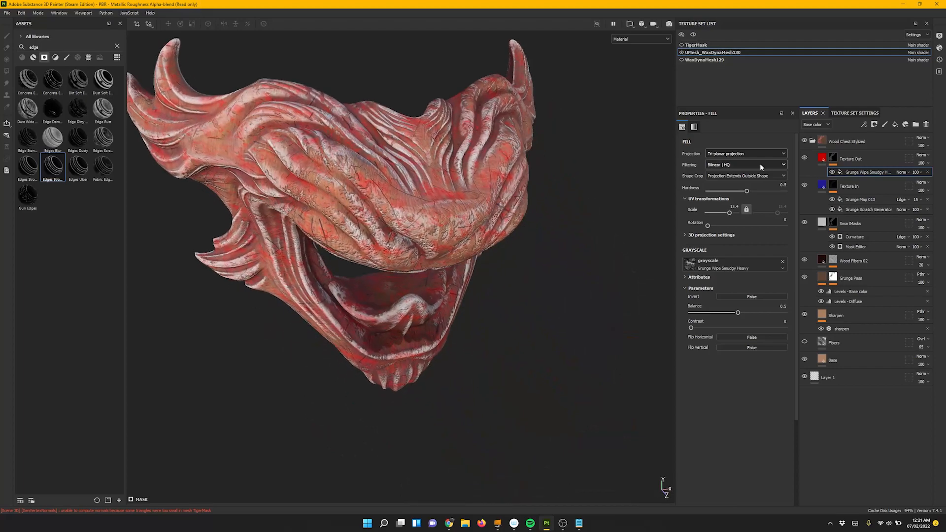
Raise the Texture Out layer's height value to about 0.17.
{"action": "left_click", "coordinate": [816, 161]}
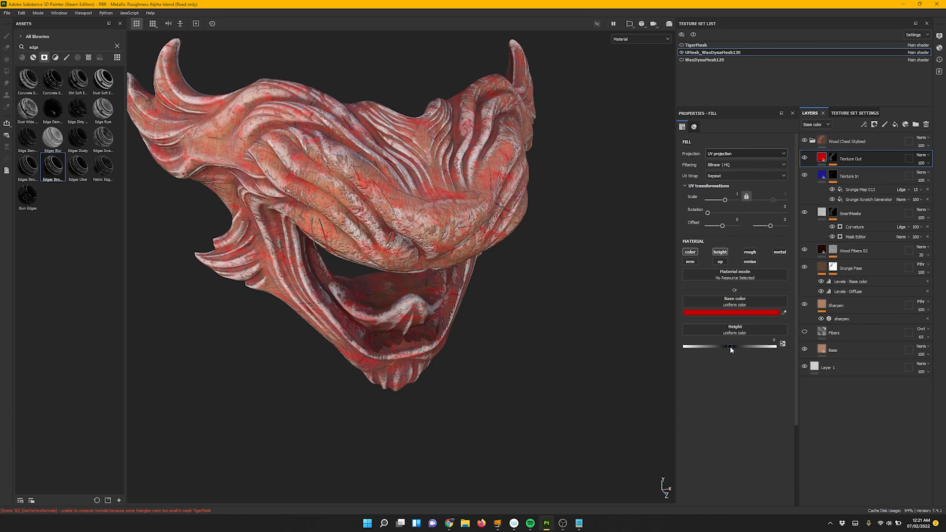
{"action": "mouse_move", "coordinate": [731, 350]}
{"action": "left_mouse_down"}
{"action": "mouse_move", "coordinate": [760, 344]}
{"action": "mouse_move", "coordinate": [732, 348]}
{"action": "mouse_move", "coordinate": [741, 351]}
{"action": "left_mouse_up"}
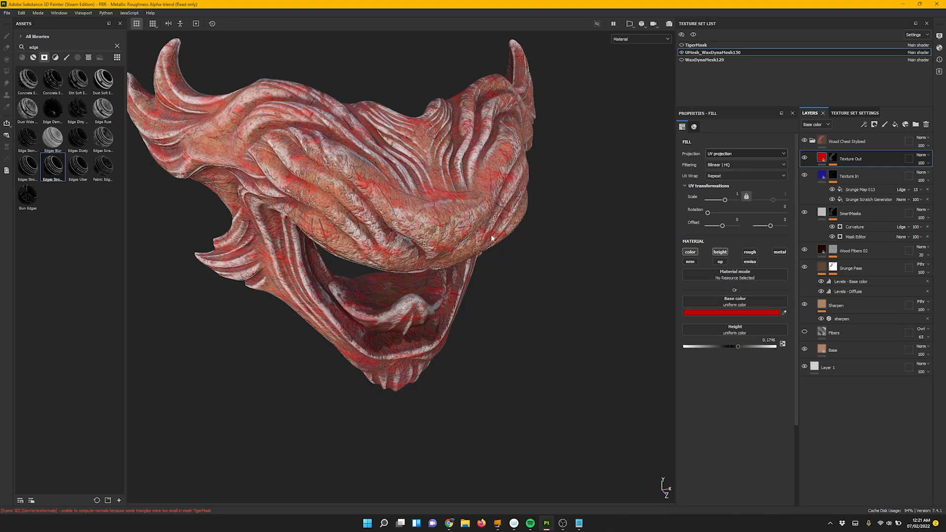
{"action": "left_click_drag", "start_coordinate": [491, 235], "coordinate": [641, 276], "text": "alt"}
Add a fill layer above the Wood Chest Stylized folder with base color 454545 and a roughness of about 0.67.
{"action": "left_click", "coordinate": [906, 135]}
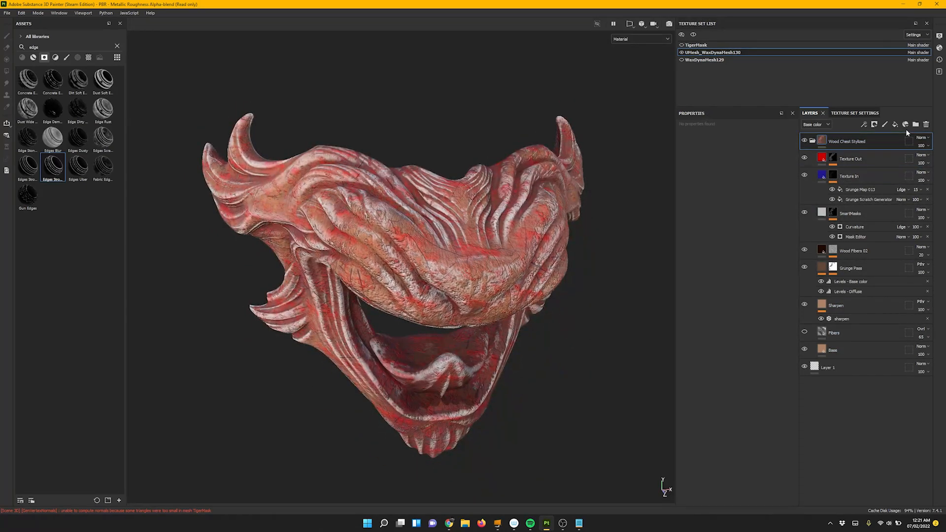
{"action": "left_click", "coordinate": [896, 125]}
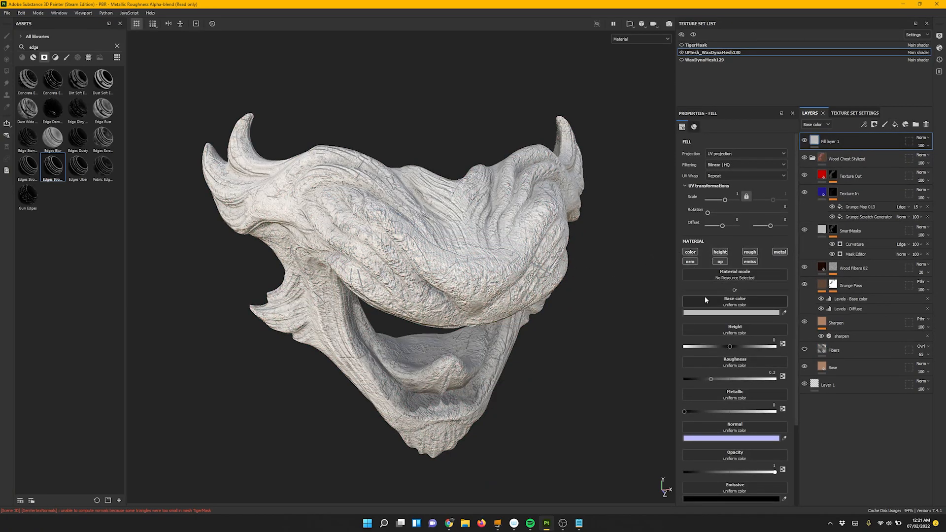
{"action": "left_click", "coordinate": [717, 312]}
{"action": "left_click", "coordinate": [730, 365]}
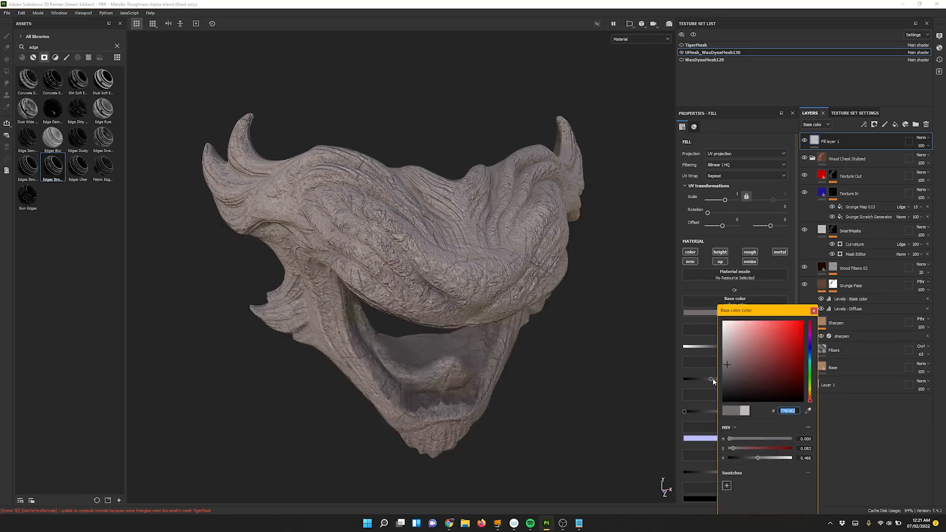
{"action": "type", "text": "454545"}
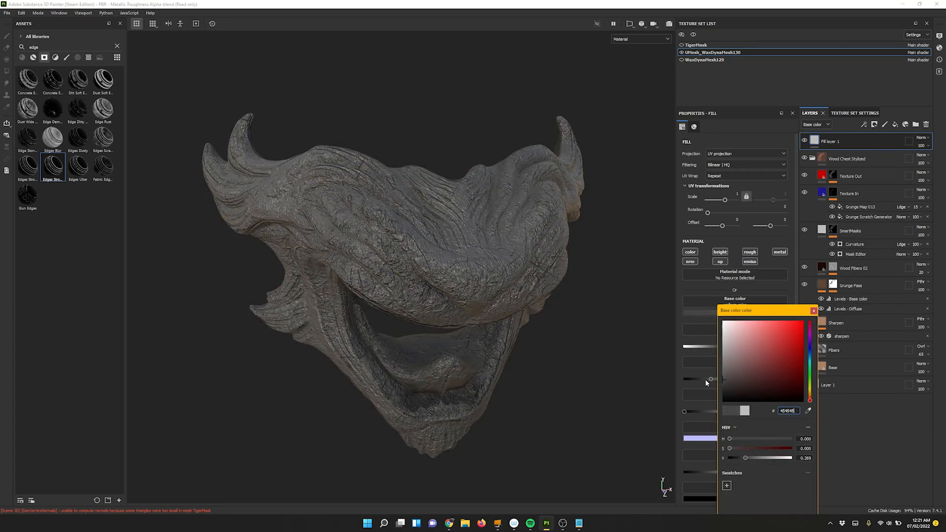
{"action": "mouse_move", "coordinate": [605, 346]}
{"action": "left_mouse_down", "text": "alt"}
{"action": "mouse_move", "coordinate": [653, 283]}
{"action": "mouse_move", "coordinate": [620, 227]}
{"action": "mouse_move", "coordinate": [598, 376]}
{"action": "mouse_move", "coordinate": [584, 340]}
{"action": "mouse_move", "coordinate": [610, 335]}
{"action": "left_mouse_up", "text": "alt"}
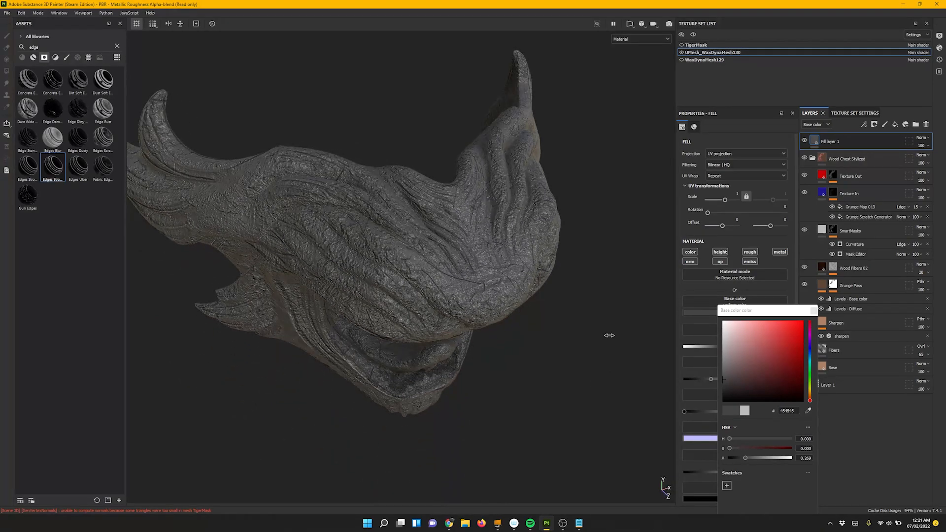
{"action": "scroll", "coordinate": [614, 357], "scroll_direction": "up", "scroll_amount": 1}
{"action": "left_click", "coordinate": [814, 311]}
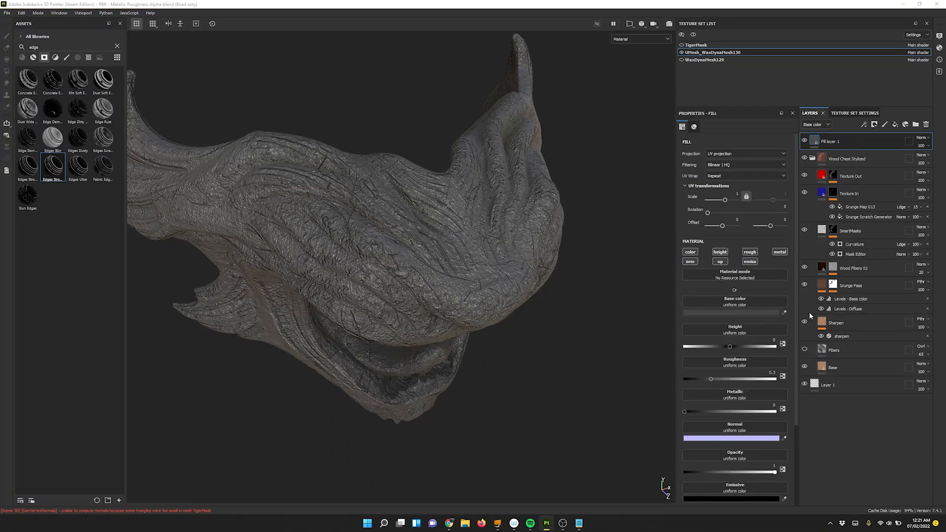
{"action": "left_click_drag", "start_coordinate": [712, 378], "coordinate": [749, 383]}
{"action": "mouse_move", "coordinate": [592, 350]}
{"action": "left_mouse_down", "text": "alt"}
{"action": "mouse_move", "coordinate": [567, 340]}
{"action": "mouse_move", "coordinate": [606, 315]}
{"action": "mouse_move", "coordinate": [581, 345]}
{"action": "left_mouse_up", "text": "alt"}
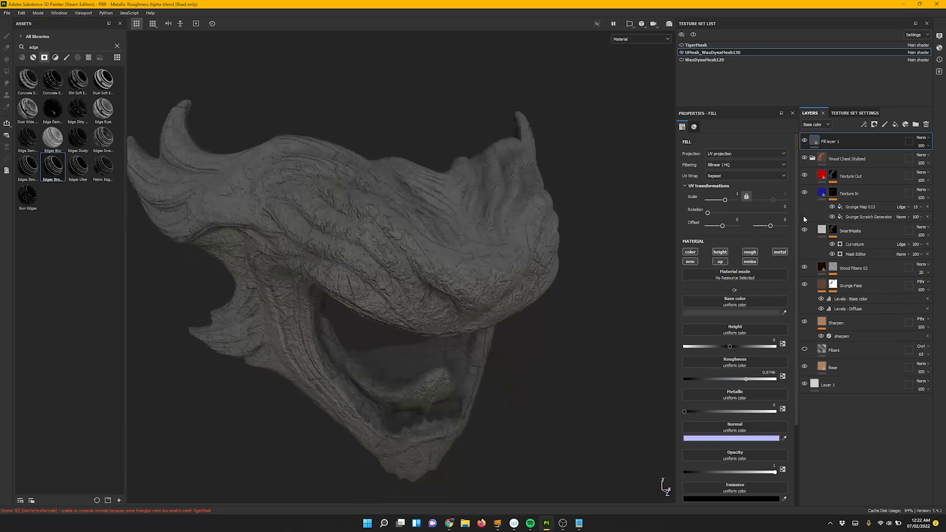
Switch the layer stack to the Height channel and try a lower height opacity on the Texture In layer.
{"action": "left_click", "coordinate": [816, 125]}
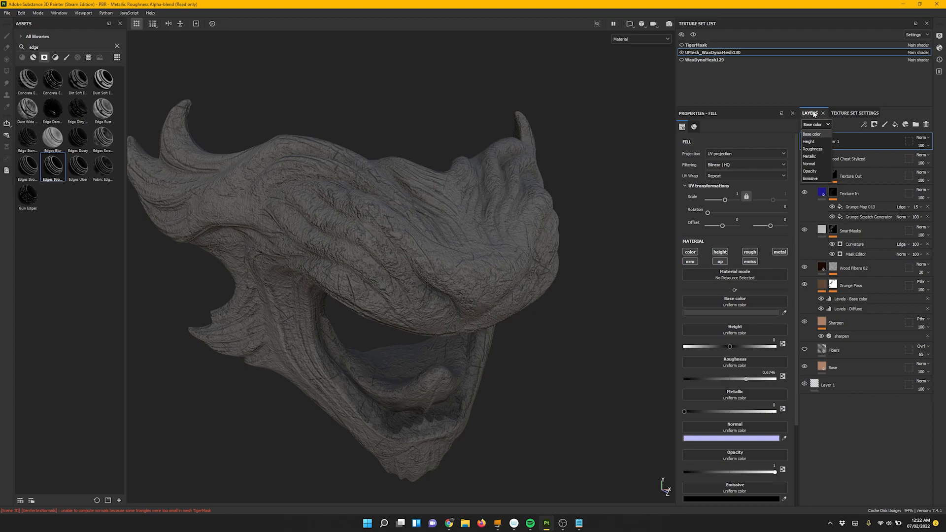
{"action": "left_click", "coordinate": [809, 143]}
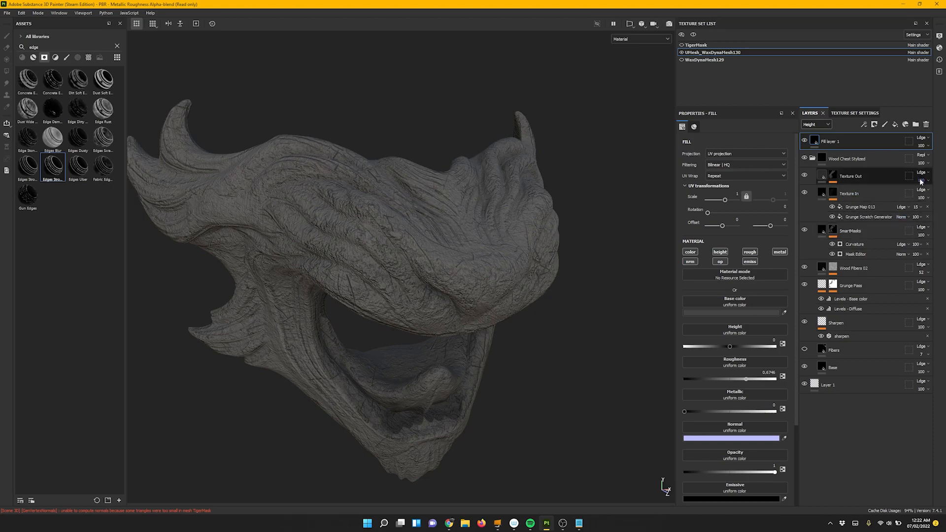
{"action": "left_click", "coordinate": [920, 199]}
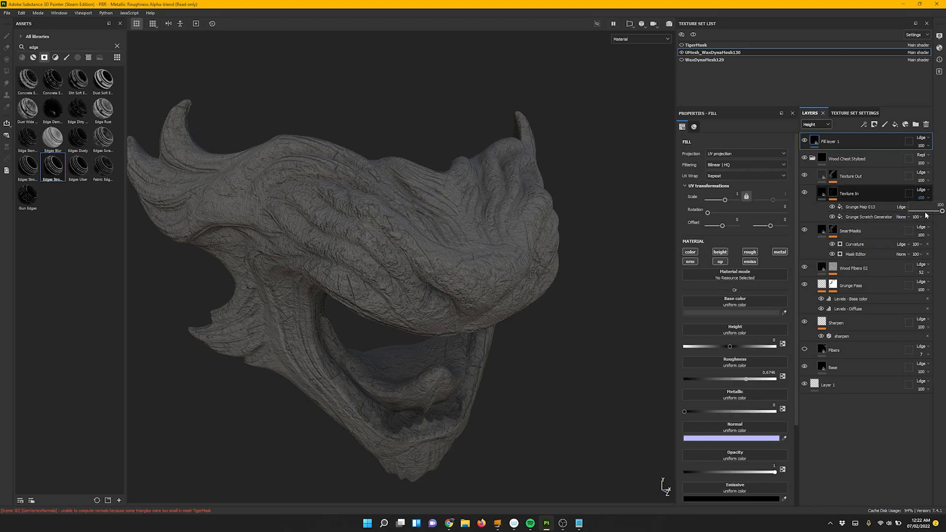
{"action": "left_click_drag", "start_coordinate": [941, 212], "coordinate": [913, 213]}
Set the Texture Out layer's height opacity to 10.
{"action": "left_click", "coordinate": [921, 180]}
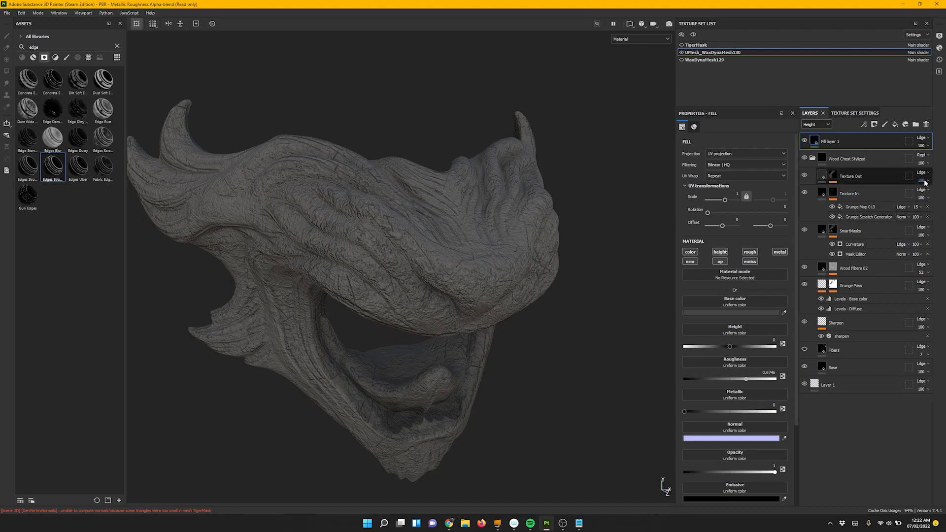
{"action": "left_click_drag", "start_coordinate": [942, 196], "coordinate": [917, 198]}
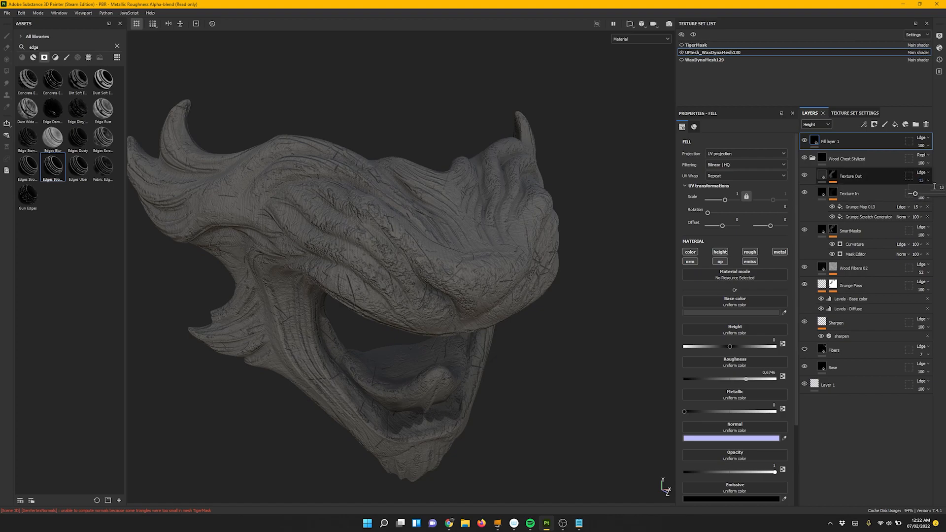
{"action": "key", "text": "Return"}
{"action": "right_click_drag", "start_coordinate": [632, 270], "coordinate": [669, 335], "text": "alt"}
{"action": "mouse_move", "coordinate": [541, 202]}
{"action": "left_mouse_down", "text": "alt"}
{"action": "mouse_move", "coordinate": [522, 242]}
{"action": "mouse_move", "coordinate": [529, 212]}
{"action": "left_mouse_up", "text": "alt"}
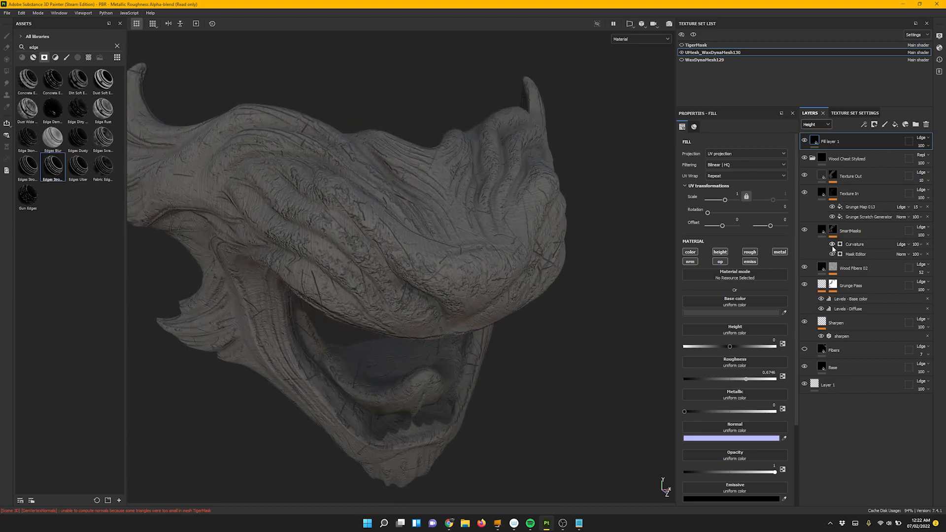
Compare the surface with and without the SmartMasks layer's Curvature generator, and set that generator's opacity to 55.
{"action": "left_click", "coordinate": [833, 245]}
{"action": "left_click", "coordinate": [833, 245]}
{"action": "left_click", "coordinate": [833, 245]}
{"action": "left_click", "coordinate": [833, 245]}
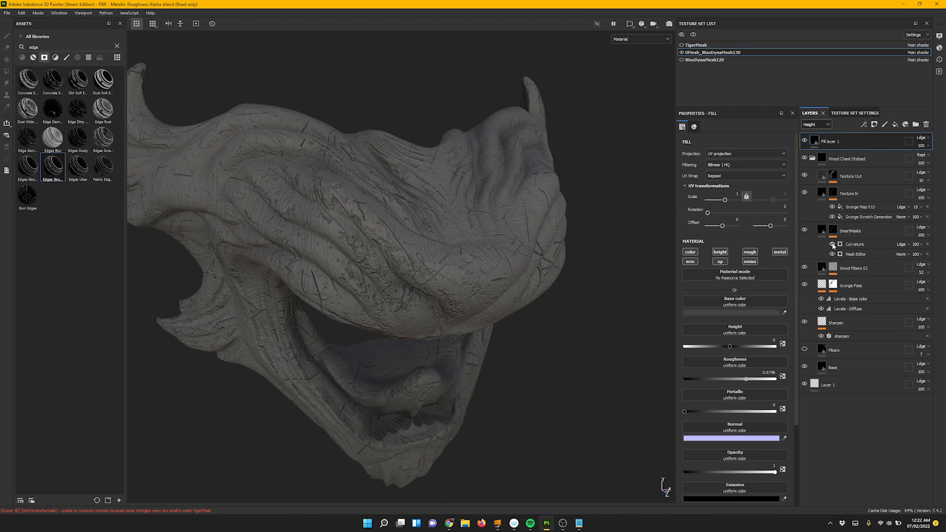
{"action": "left_click", "coordinate": [833, 245]}
{"action": "left_click", "coordinate": [917, 245]}
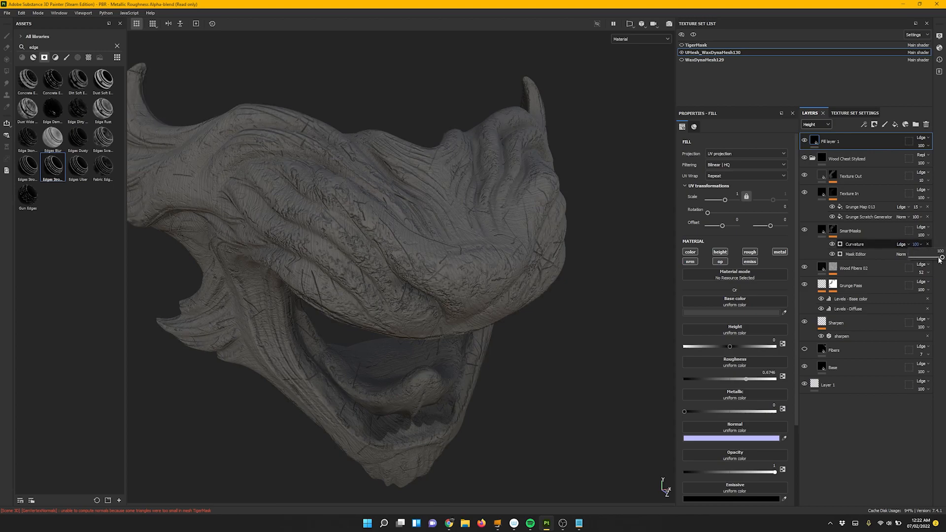
{"action": "mouse_move", "coordinate": [940, 260]}
{"action": "left_mouse_down"}
{"action": "mouse_move", "coordinate": [916, 263]}
{"action": "mouse_move", "coordinate": [941, 263]}
{"action": "mouse_move", "coordinate": [930, 262]}
{"action": "left_mouse_up"}
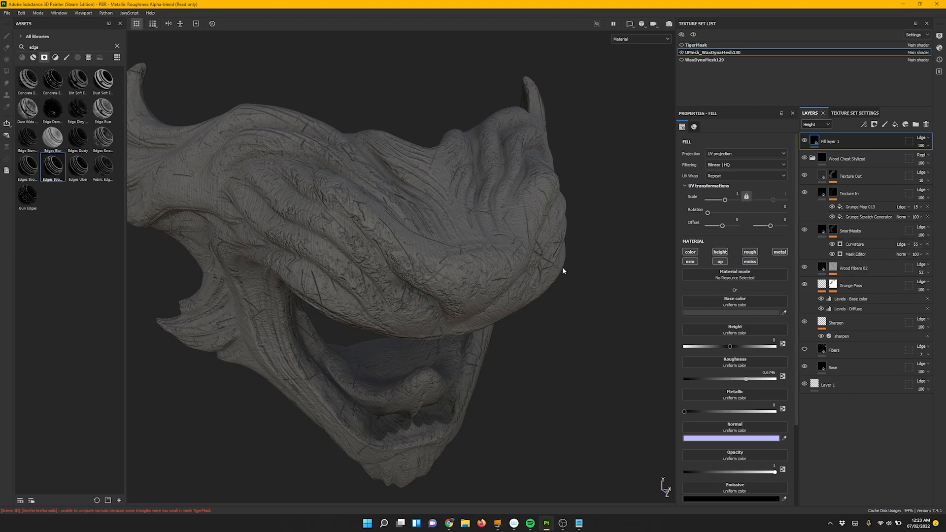
{"action": "left_click_drag", "start_coordinate": [564, 270], "coordinate": [524, 258], "text": "alt"}
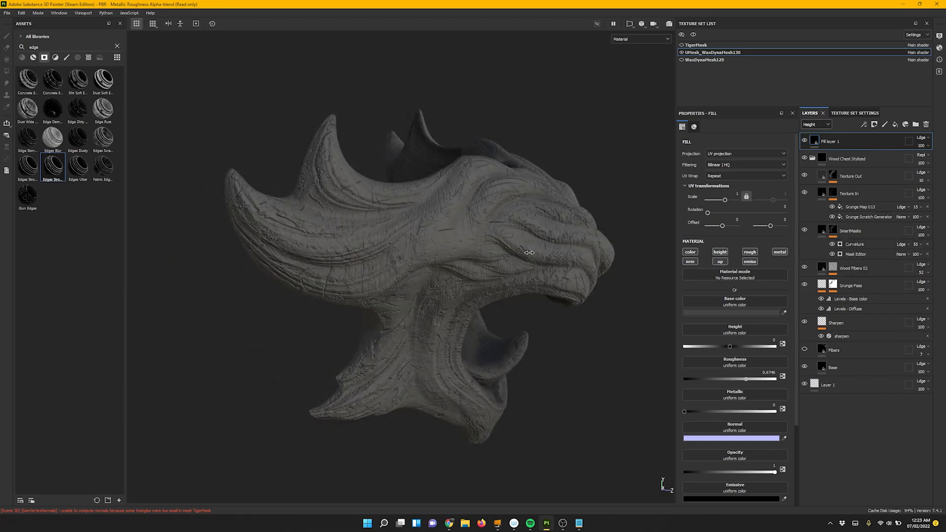
Examine the height detail on the mask's surface from the front, side and below under different lighting directions.
{"action": "right_click_drag", "start_coordinate": [530, 253], "coordinate": [508, 252], "text": "shift"}
{"action": "left_click_drag", "start_coordinate": [513, 261], "coordinate": [444, 279], "text": "alt"}
{"action": "middle_click_drag", "start_coordinate": [367, 270], "coordinate": [316, 265], "text": "alt"}
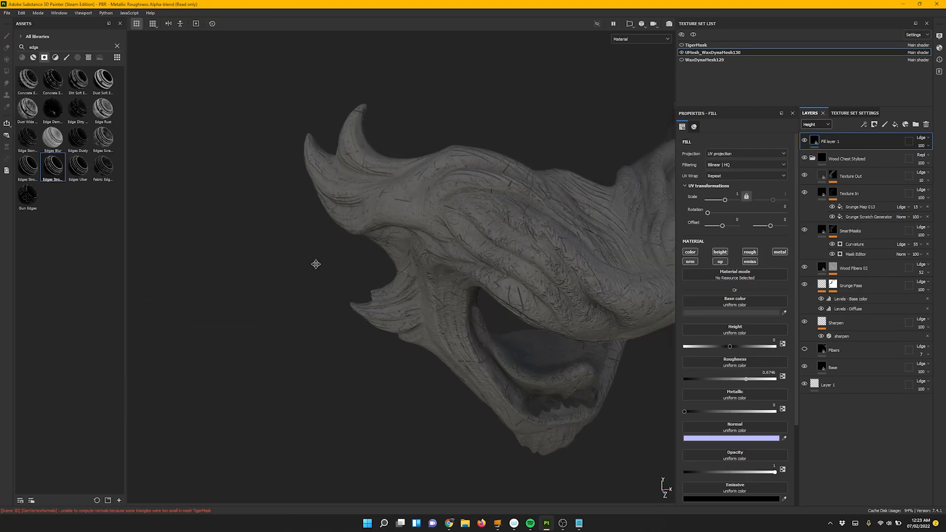
{"action": "left_click_drag", "start_coordinate": [316, 264], "coordinate": [462, 264], "text": "alt"}
{"action": "middle_click_drag", "start_coordinate": [462, 264], "coordinate": [450, 223], "text": "alt"}
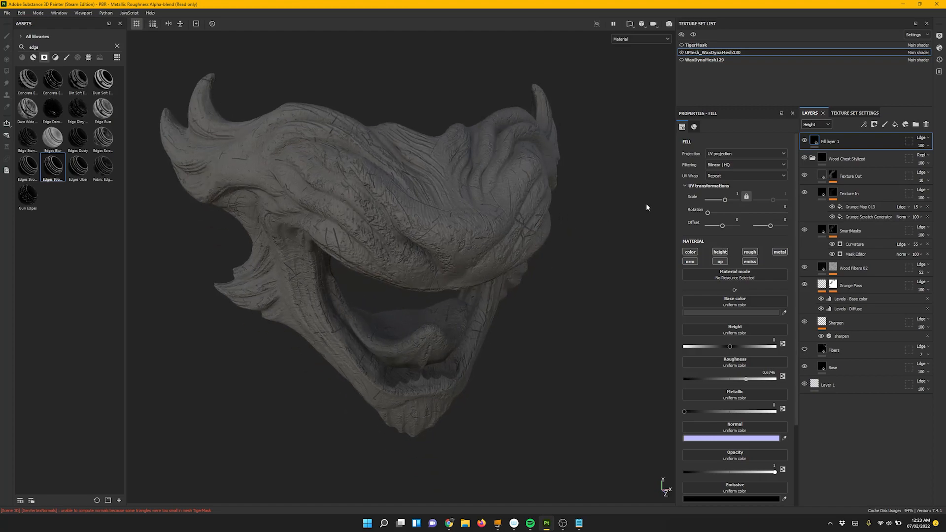
{"action": "right_click_drag", "start_coordinate": [454, 223], "coordinate": [430, 214], "text": "shift"}
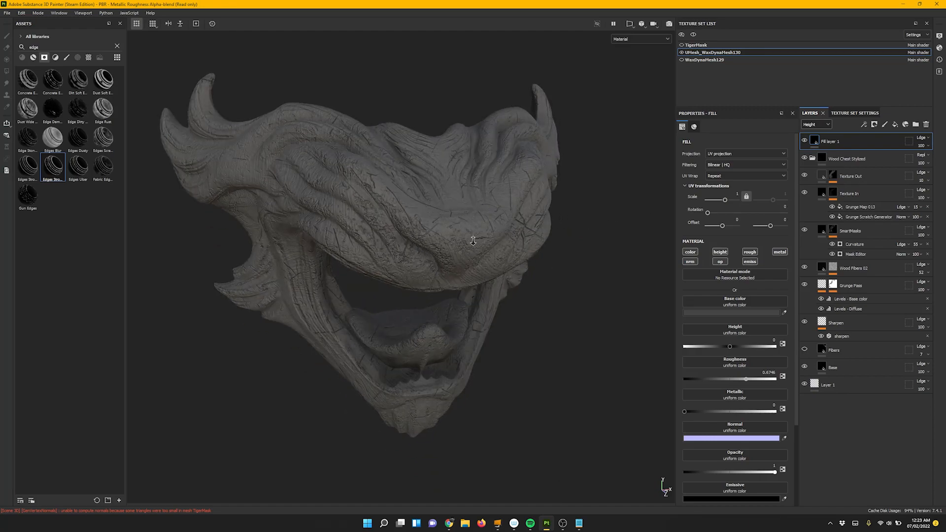
{"action": "right_click_drag", "start_coordinate": [473, 241], "coordinate": [565, 248], "text": "alt"}
{"action": "left_click_drag", "start_coordinate": [476, 249], "coordinate": [456, 212], "text": "alt"}
{"action": "middle_click_drag", "start_coordinate": [456, 212], "coordinate": [467, 231], "text": "alt"}
{"action": "left_click_drag", "start_coordinate": [443, 250], "coordinate": [526, 226], "text": "alt"}
{"action": "middle_click_drag", "start_coordinate": [409, 296], "coordinate": [484, 272], "text": "alt"}
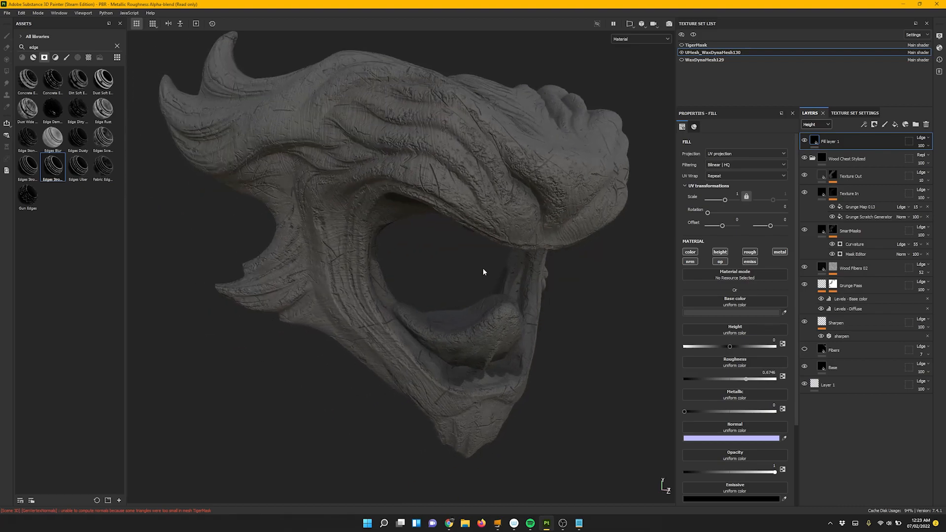
{"action": "left_click_drag", "start_coordinate": [499, 272], "coordinate": [507, 279], "text": "alt"}
{"action": "middle_click_drag", "start_coordinate": [507, 279], "coordinate": [471, 289], "text": "alt"}
{"action": "left_click_drag", "start_coordinate": [471, 290], "coordinate": [509, 285], "text": "alt"}
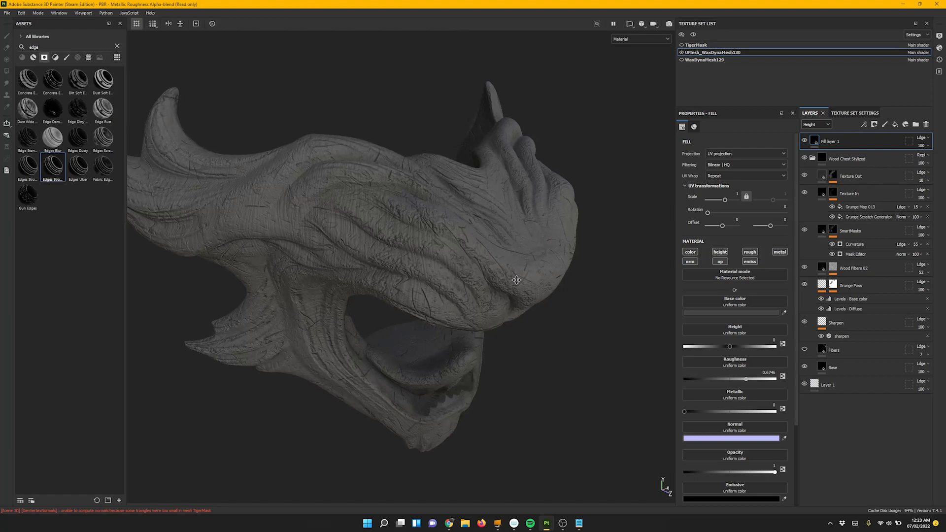
{"action": "middle_click_drag", "start_coordinate": [516, 280], "coordinate": [517, 294], "text": "alt"}
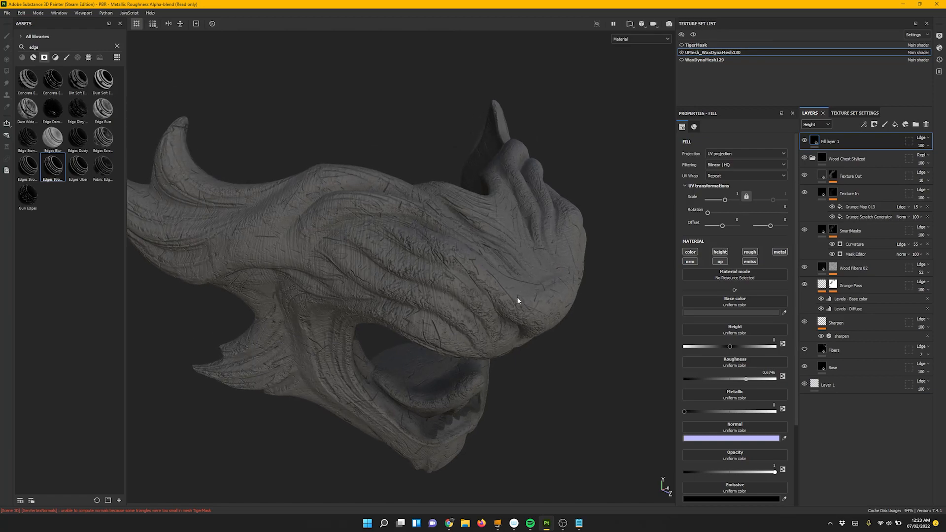
{"action": "left_click_drag", "start_coordinate": [539, 298], "coordinate": [448, 265], "text": "alt"}
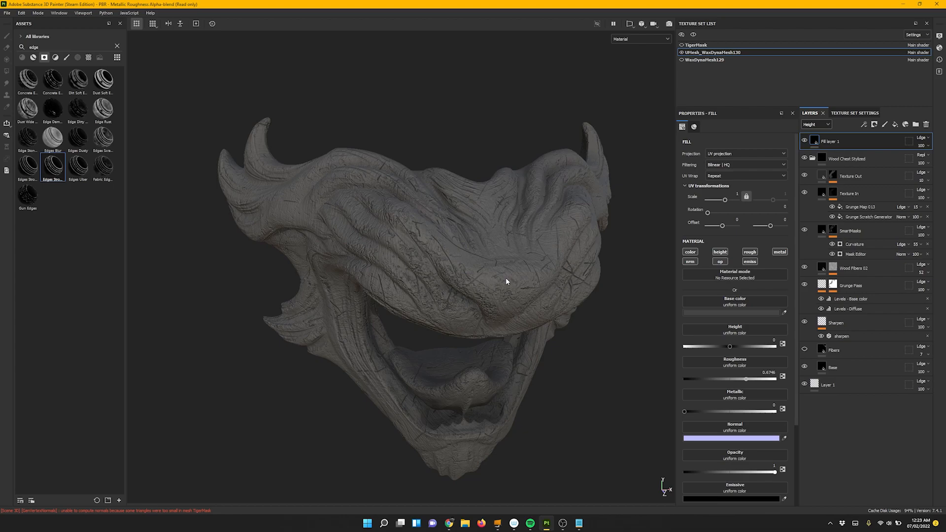
{"action": "left_click_drag", "start_coordinate": [425, 281], "coordinate": [457, 285], "text": "alt"}
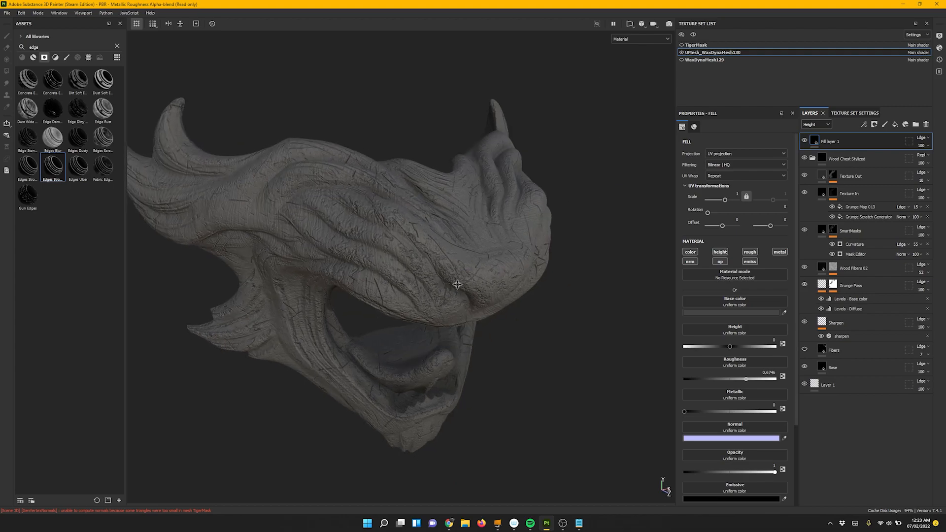
{"action": "middle_click_drag", "start_coordinate": [457, 285], "coordinate": [490, 285], "text": "alt"}
{"action": "left_click_drag", "start_coordinate": [548, 297], "coordinate": [542, 302], "text": "alt"}
{"action": "middle_click_drag", "start_coordinate": [542, 301], "coordinate": [499, 285], "text": "alt"}
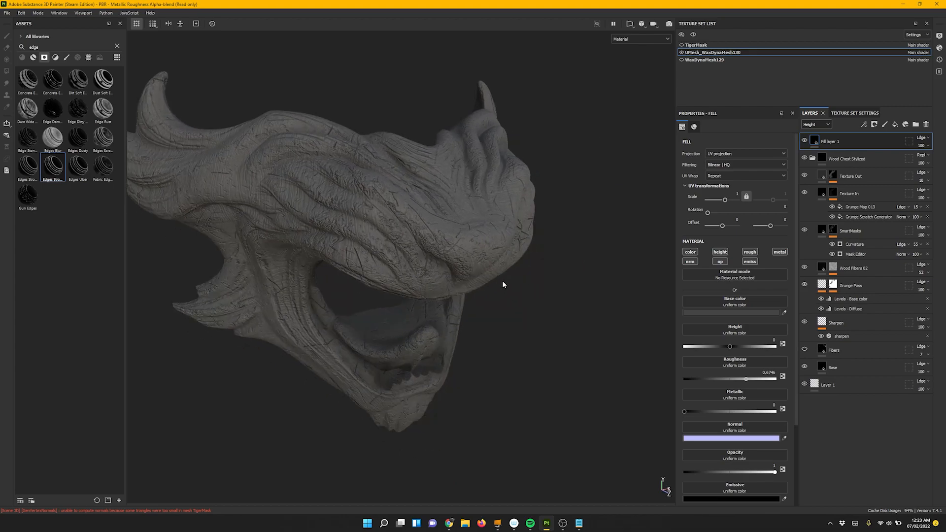
{"action": "mouse_move", "coordinate": [503, 284]}
{"action": "left_mouse_down", "text": "alt"}
{"action": "mouse_move", "coordinate": [390, 193]}
{"action": "mouse_move", "coordinate": [407, 170]}
{"action": "mouse_move", "coordinate": [433, 222]}
{"action": "mouse_move", "coordinate": [454, 317]}
{"action": "mouse_move", "coordinate": [422, 239]}
{"action": "mouse_move", "coordinate": [483, 330]}
{"action": "mouse_move", "coordinate": [498, 263]}
{"action": "mouse_move", "coordinate": [507, 272]}
{"action": "left_mouse_up", "text": "alt"}
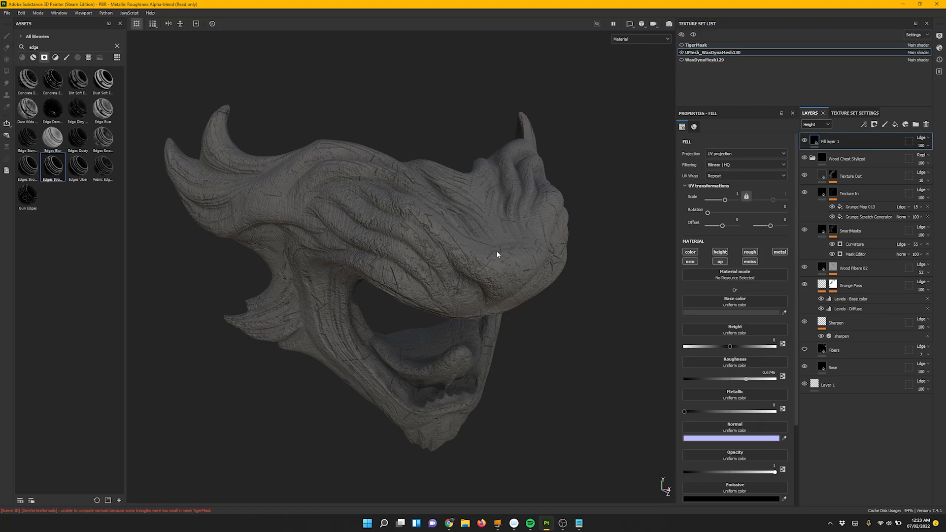
{"action": "mouse_move", "coordinate": [497, 255]}
{"action": "left_mouse_down", "text": "alt"}
{"action": "mouse_move", "coordinate": [444, 276]}
{"action": "mouse_move", "coordinate": [542, 330]}
{"action": "mouse_move", "coordinate": [497, 259]}
{"action": "mouse_move", "coordinate": [524, 268]}
{"action": "mouse_move", "coordinate": [493, 246]}
{"action": "mouse_move", "coordinate": [545, 257]}
{"action": "mouse_move", "coordinate": [515, 266]}
{"action": "mouse_move", "coordinate": [498, 261]}
{"action": "mouse_move", "coordinate": [508, 256]}
{"action": "mouse_move", "coordinate": [488, 259]}
{"action": "left_mouse_up", "text": "alt"}
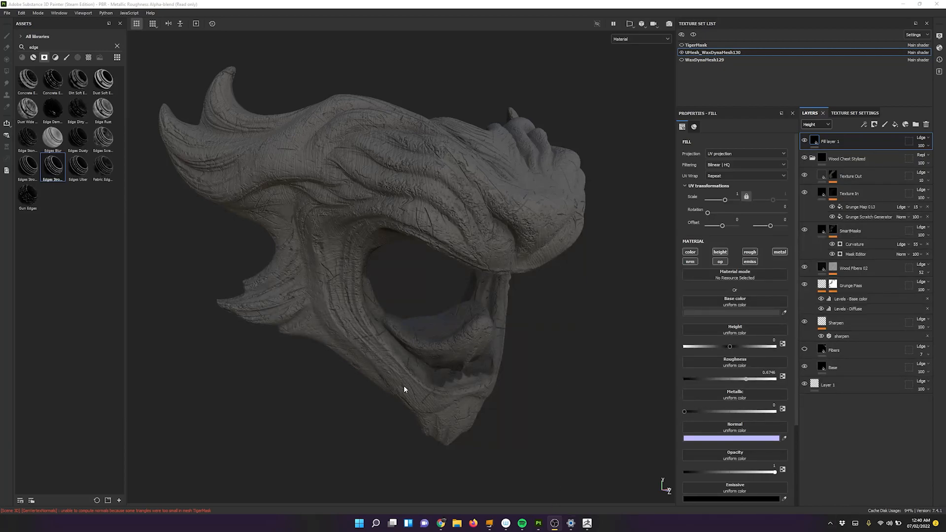
{"action": "left_click_drag", "start_coordinate": [539, 335], "coordinate": [558, 332], "text": "alt"}
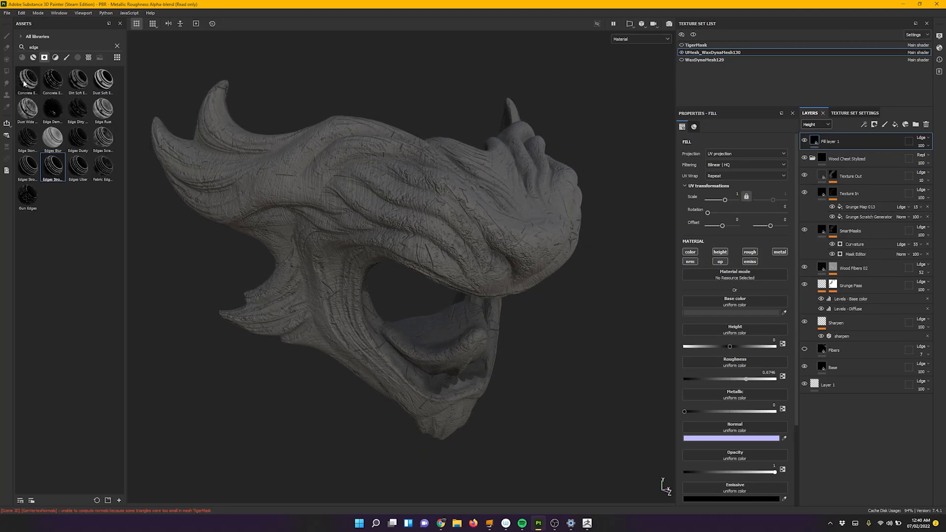
{"action": "left_click", "coordinate": [6, 13]}
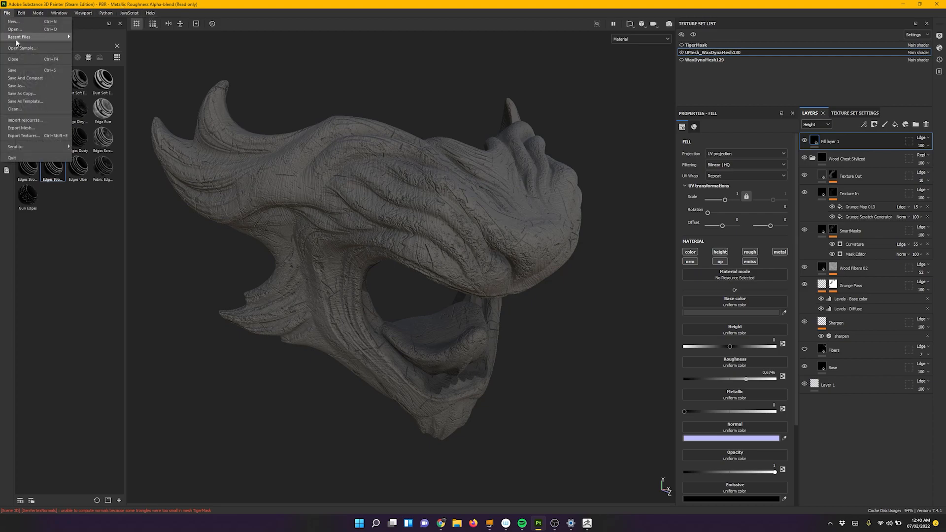
{"action": "left_click", "coordinate": [15, 87]}
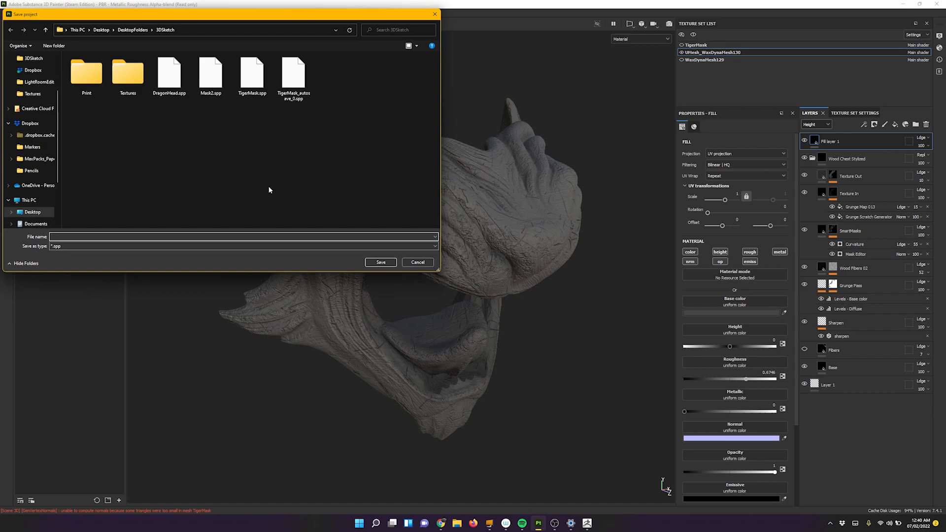
{"action": "left_click", "coordinate": [418, 262]}
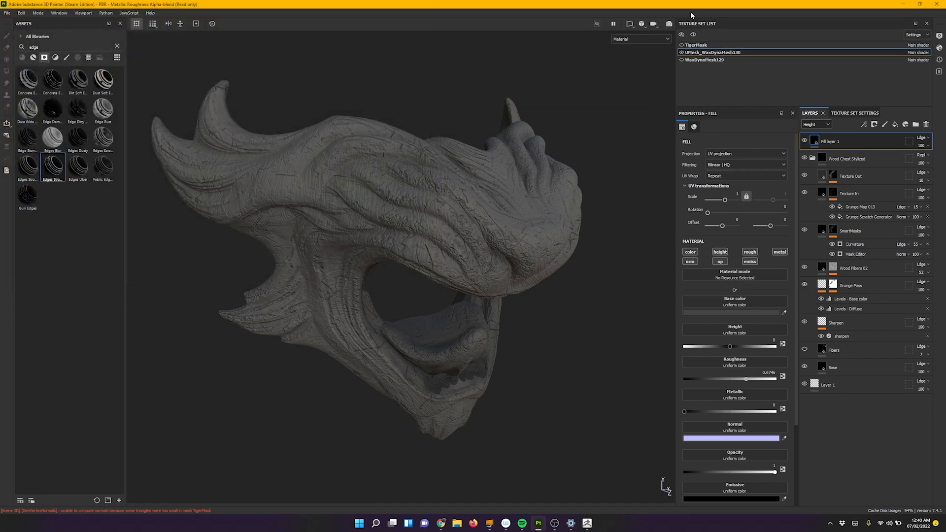
Rename the UMesh_WaxDynaMesh130 texture set as TigerMainMask and the WaxDynaMesh129 texture set as TigerTeeth Demo.
{"action": "left_click", "coordinate": [705, 59]}
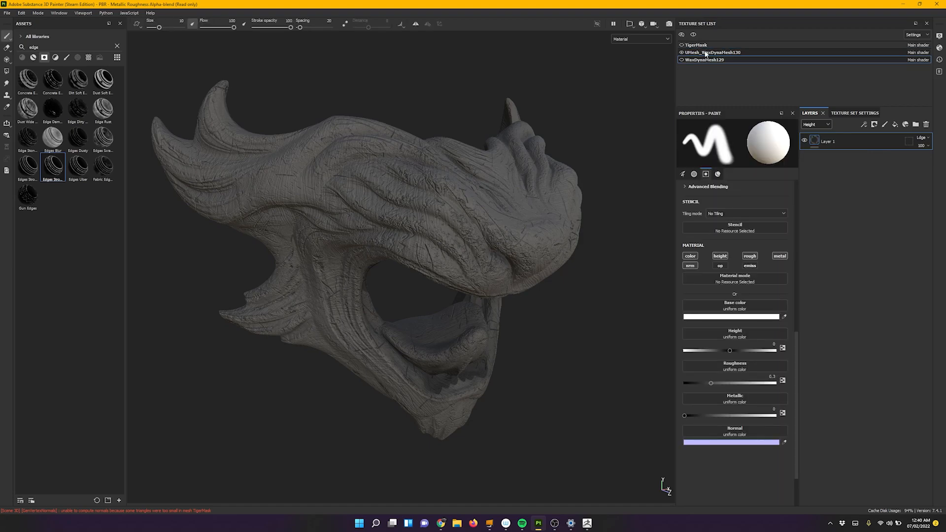
{"action": "left_click", "coordinate": [704, 52]}
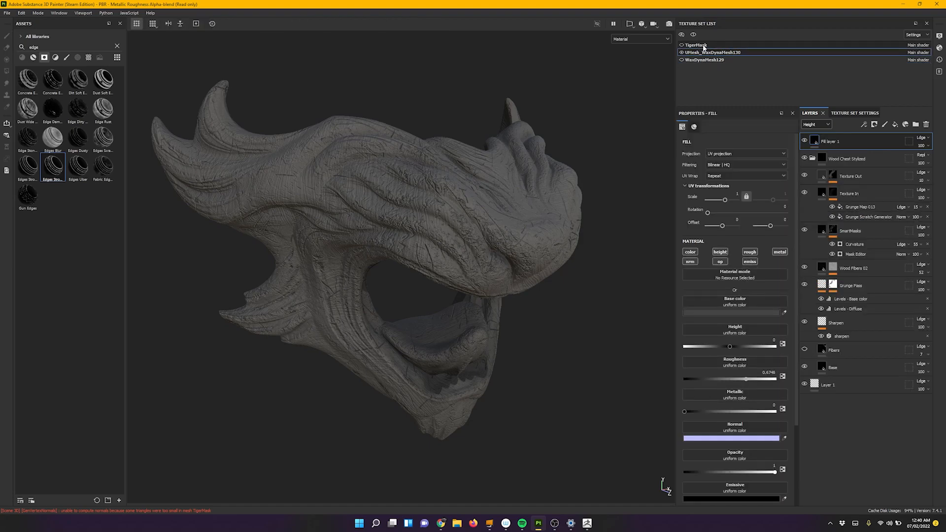
{"action": "double_click", "coordinate": [702, 53]}
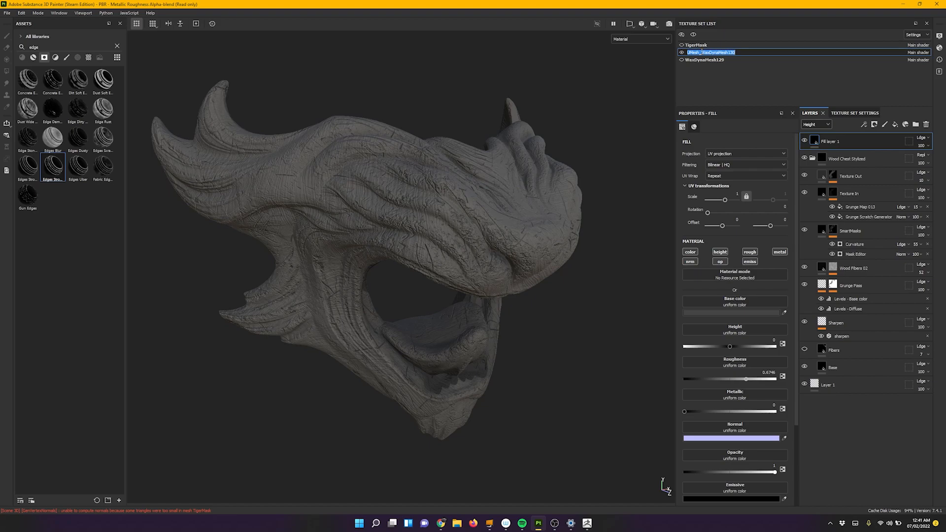
{"action": "type", "text": "TigerMainMask"}
{"action": "left_click", "coordinate": [707, 60]}
{"action": "double_click", "coordinate": [707, 60]}
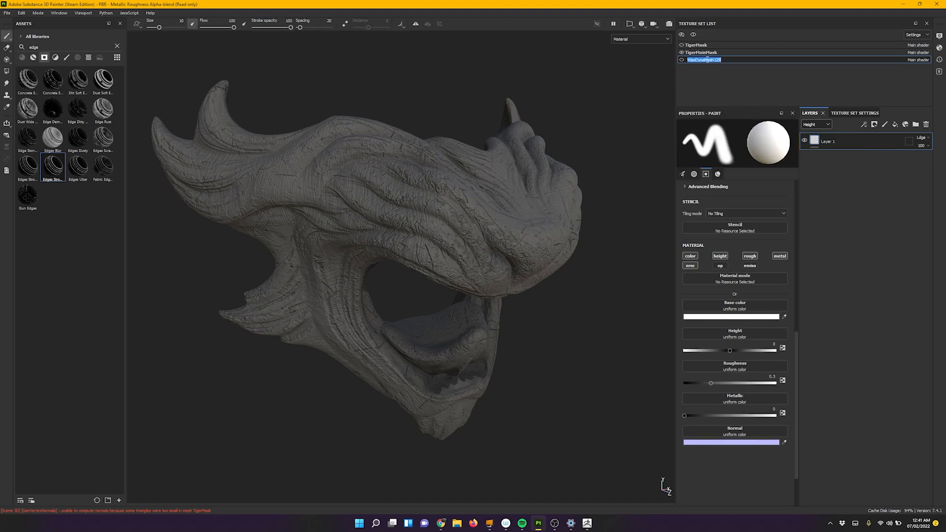
{"action": "type", "text": "TigerTeeth Demo"}
Extend the TigerMainMask texture set's name to TigerMainMask Demo.
{"action": "left_click", "coordinate": [720, 51]}
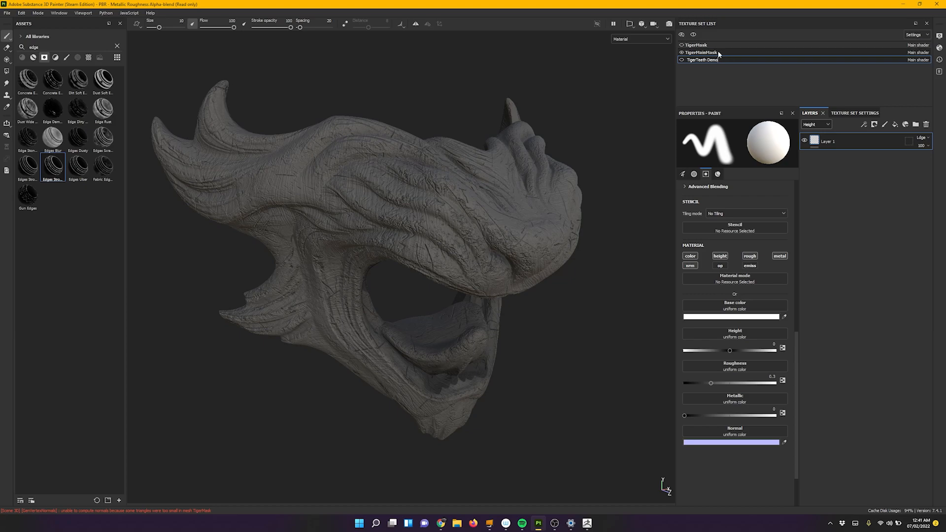
{"action": "double_click", "coordinate": [719, 52]}
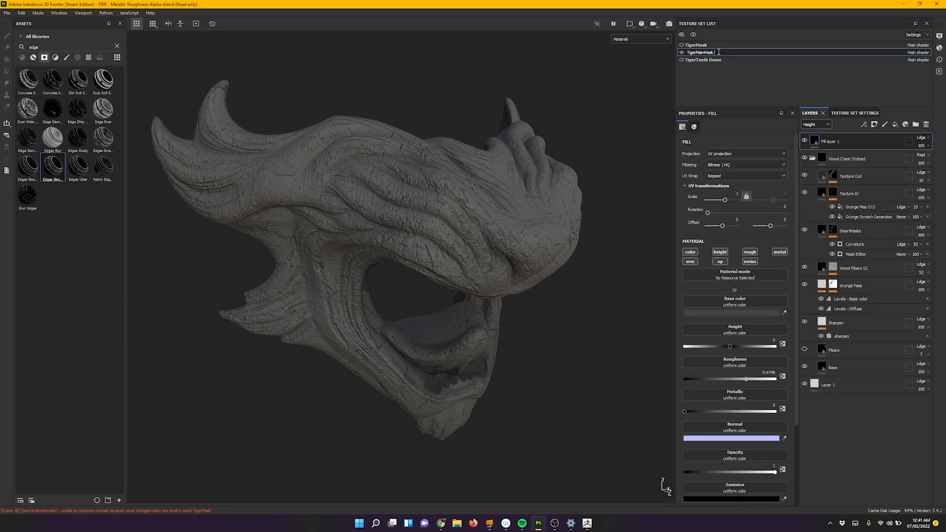
{"action": "key", "text": "Return"}
{"action": "mouse_move", "coordinate": [464, 209]}
{"action": "left_mouse_down", "text": "alt"}
{"action": "mouse_move", "coordinate": [446, 243]}
{"action": "mouse_move", "coordinate": [466, 214]}
{"action": "mouse_move", "coordinate": [458, 208]}
{"action": "left_mouse_up", "text": "alt"}
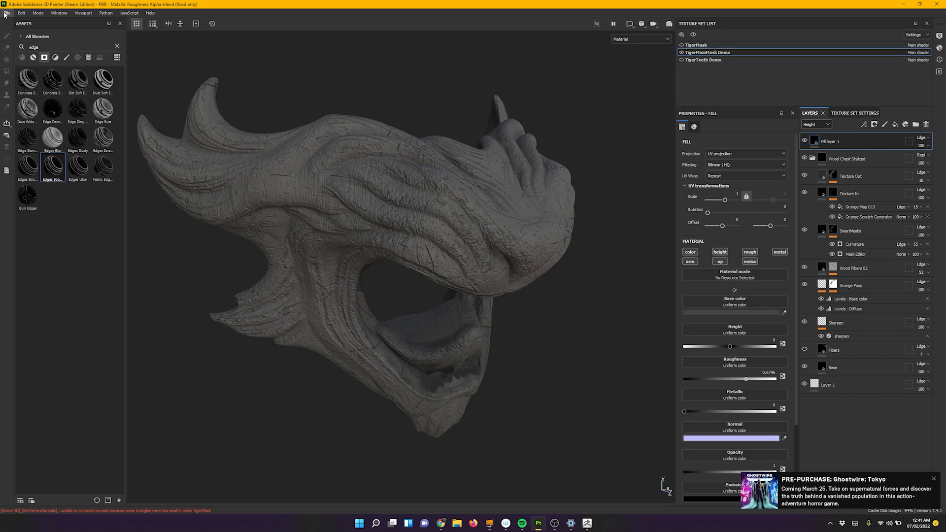
Export the mesh without displacement/tessellation as an FBX file, overwriting the existing TigerMaskUV file in the 3DSketch folder.
{"action": "left_click", "coordinate": [6, 13]}
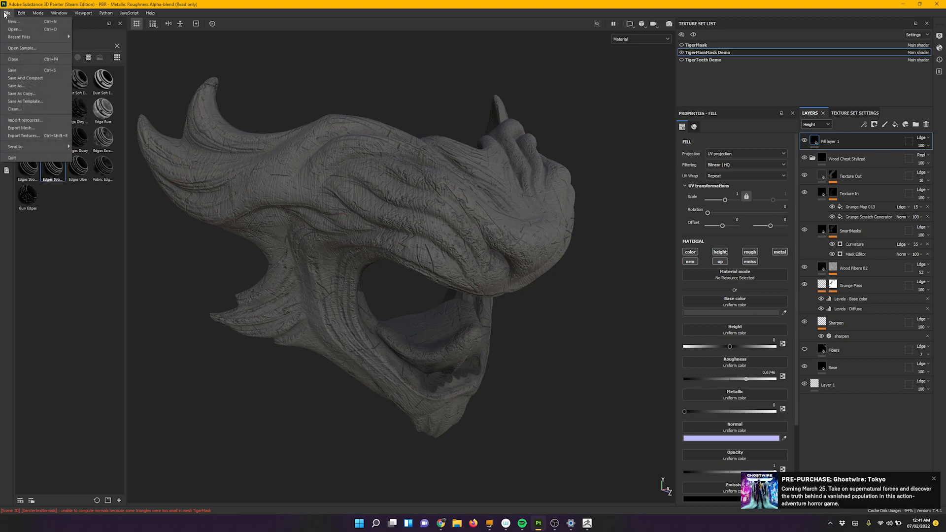
{"action": "left_click", "coordinate": [22, 128]}
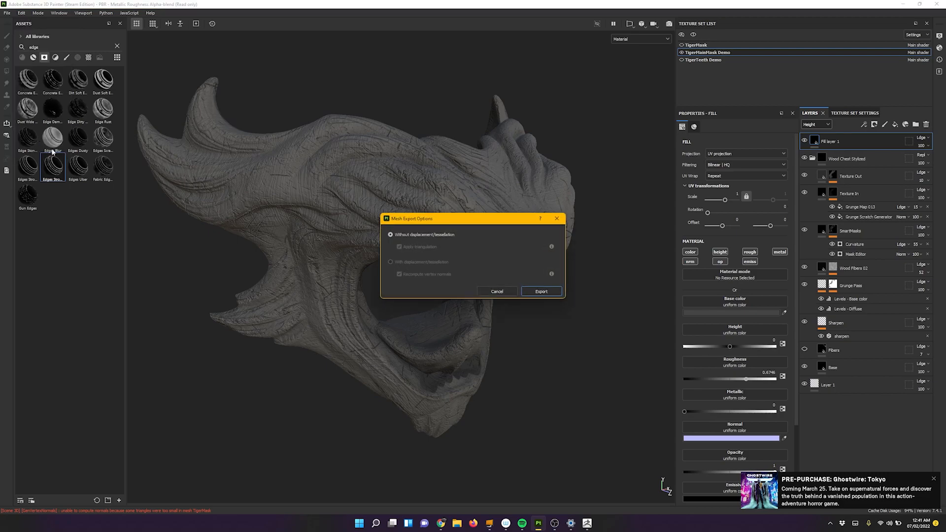
{"action": "left_click", "coordinate": [541, 292]}
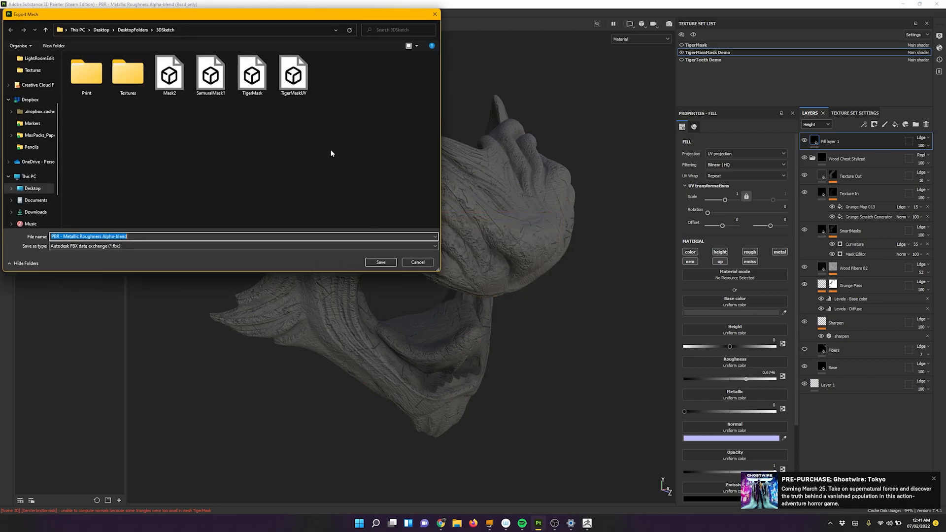
{"action": "left_click", "coordinate": [292, 73]}
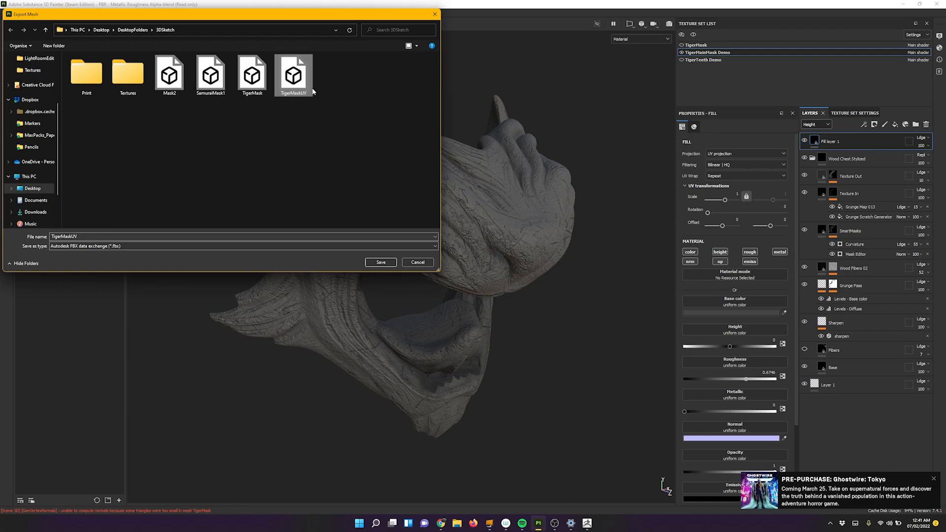
{"action": "left_click", "coordinate": [386, 264]}
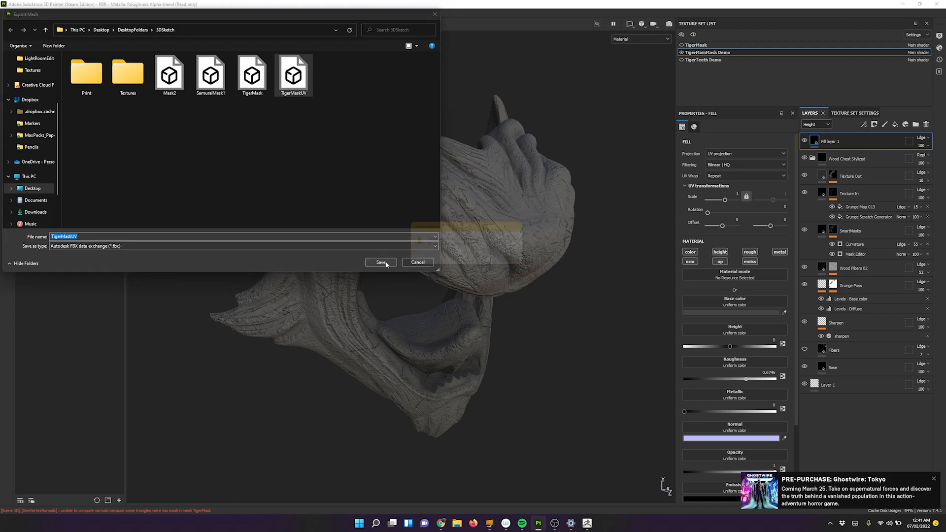
{"action": "left_click", "coordinate": [490, 264]}
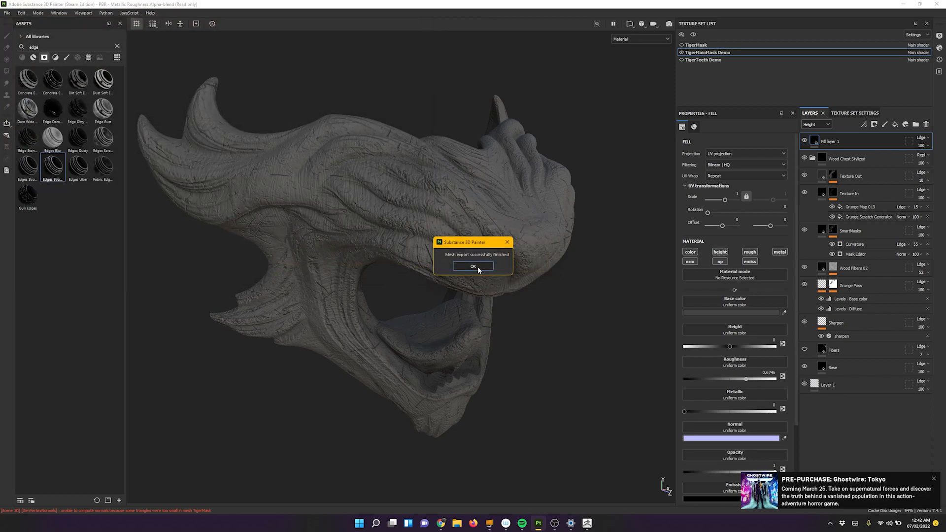
{"action": "left_click", "coordinate": [479, 266]}
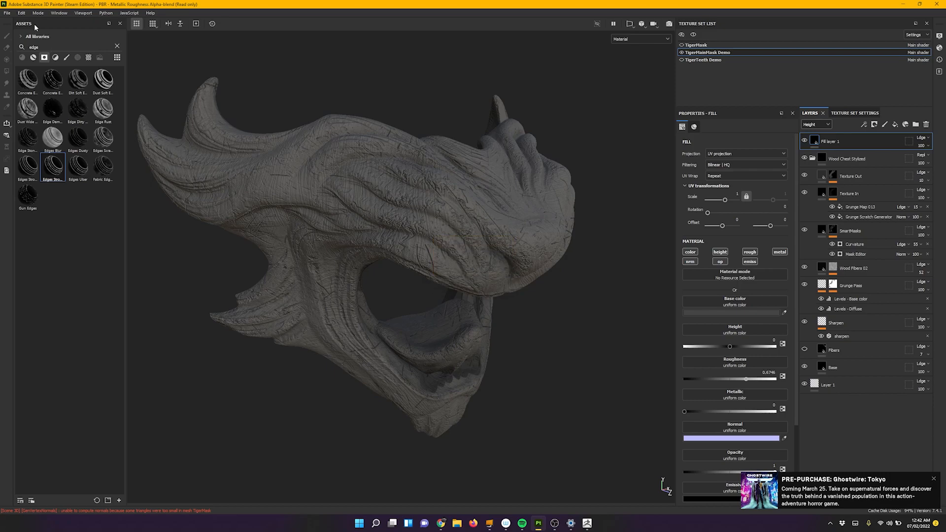
Start a texture export that leaves out the TigerTeeth Demo texture set and uses the jpeg file type.
{"action": "left_click", "coordinate": [7, 13]}
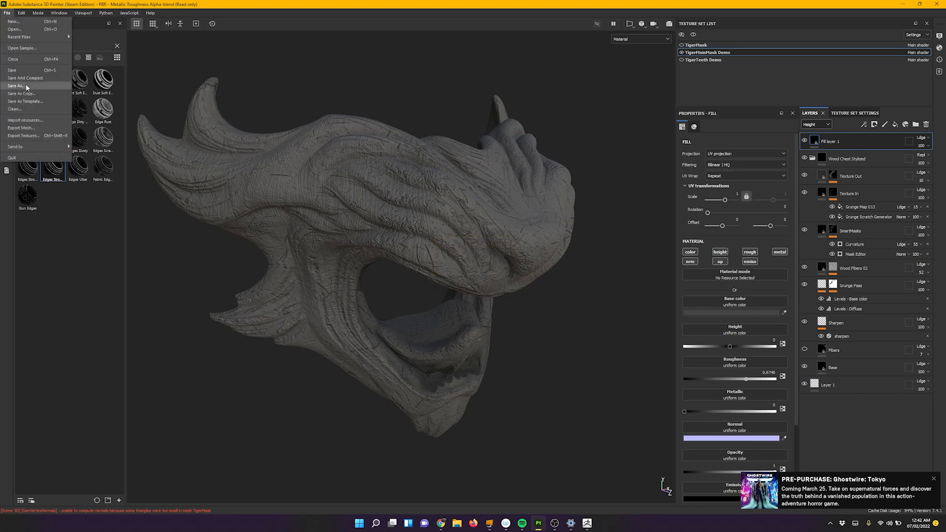
{"action": "left_click", "coordinate": [28, 139]}
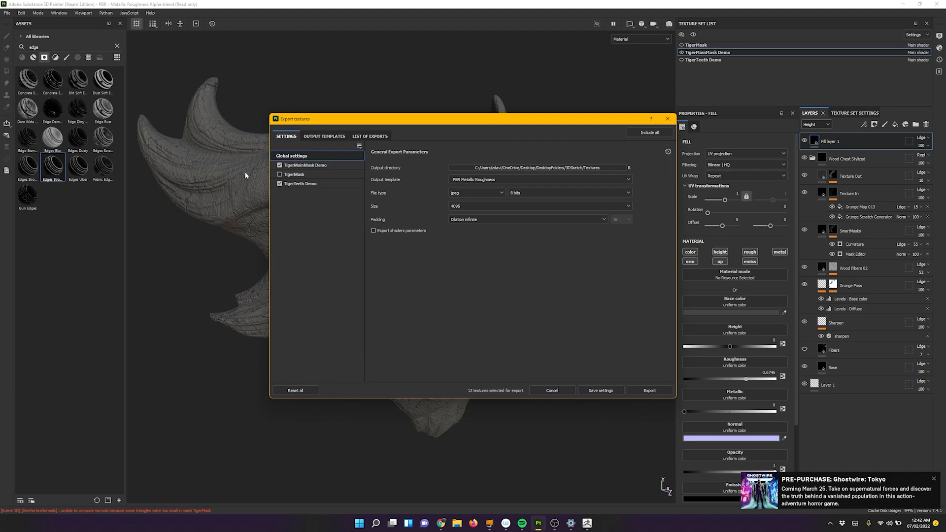
{"action": "left_click", "coordinate": [279, 184]}
{"action": "left_click", "coordinate": [465, 193]}
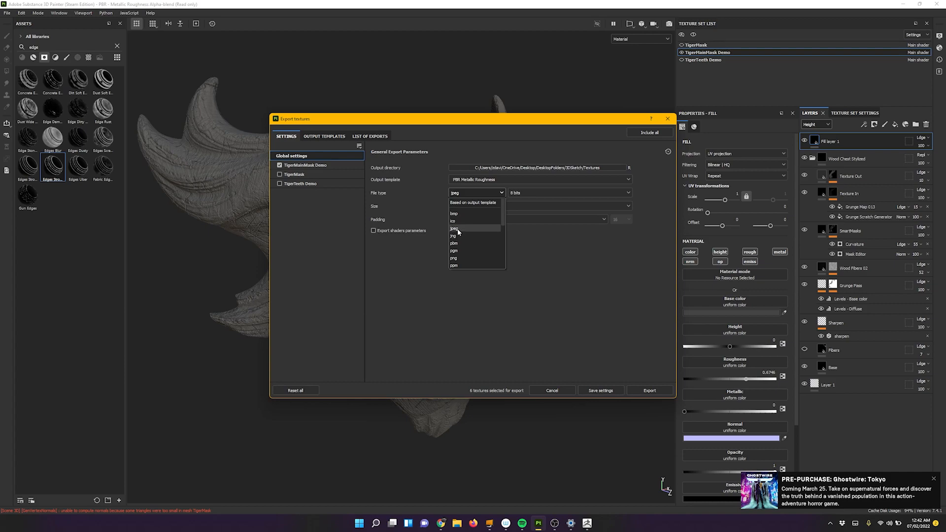
{"action": "left_click", "coordinate": [458, 229]}
{"action": "left_click", "coordinate": [468, 194]}
{"action": "scroll", "coordinate": [465, 253], "scroll_direction": "down", "scroll_amount": 3}
{"action": "scroll", "coordinate": [462, 257], "scroll_direction": "up", "scroll_amount": 3}
{"action": "left_click", "coordinate": [454, 231]}
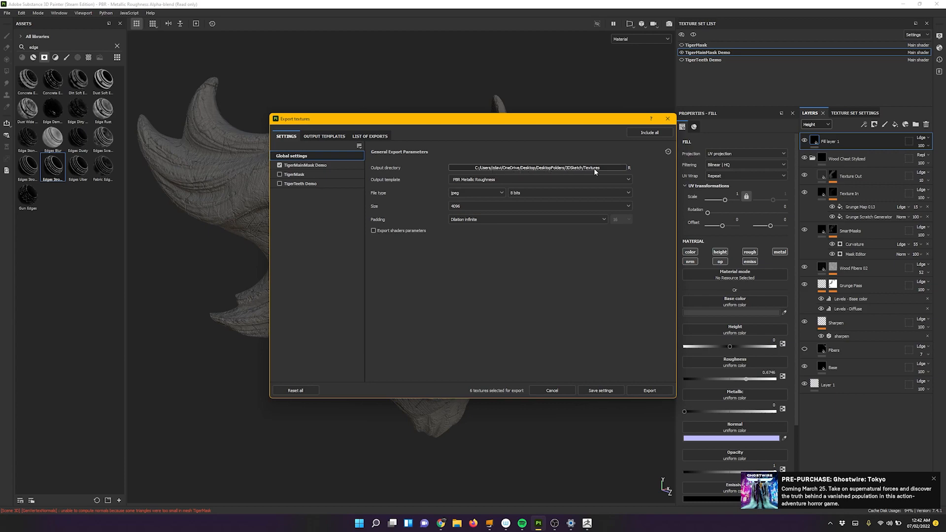
Limit the TigerMainMask Demo texture set's output to the height map only and export it.
{"action": "left_click", "coordinate": [301, 167]}
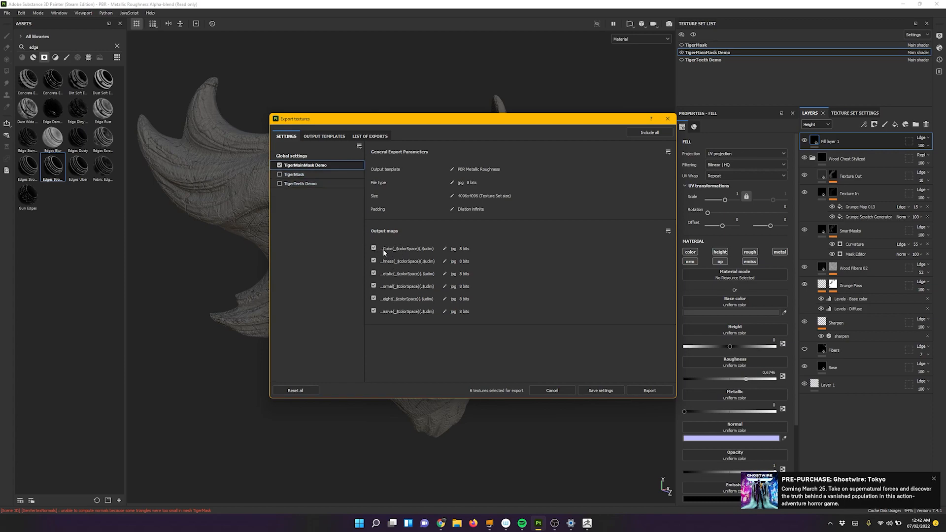
{"action": "left_click", "coordinate": [374, 261]}
{"action": "left_click", "coordinate": [374, 286]}
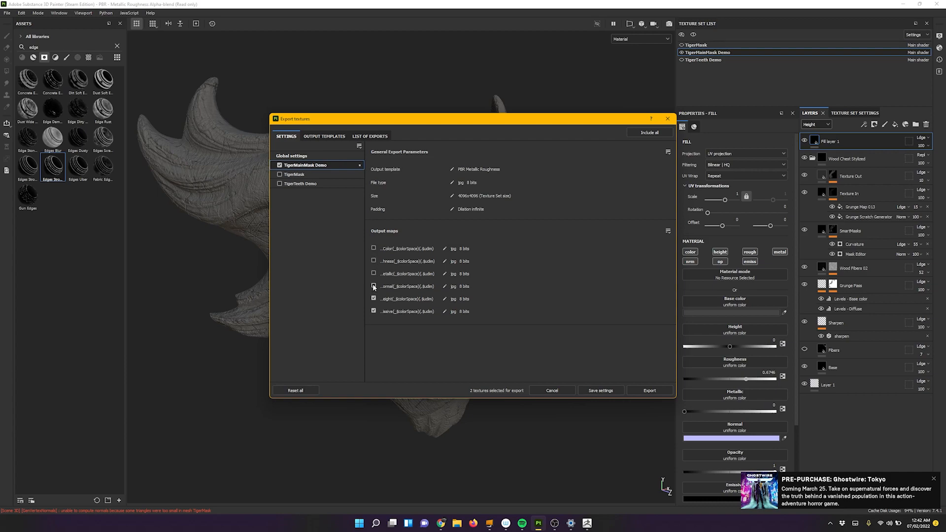
{"action": "left_click", "coordinate": [374, 311]}
{"action": "left_click", "coordinate": [651, 391]}
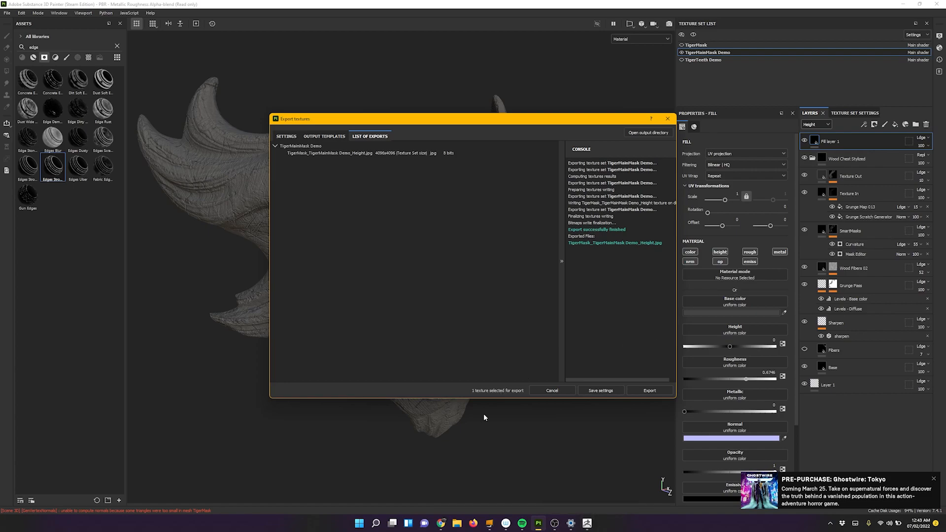
Switch to ZBrush and import the TigerMaskUV FBX file from the 3DSketch folder.
{"action": "left_click", "coordinate": [589, 526]}
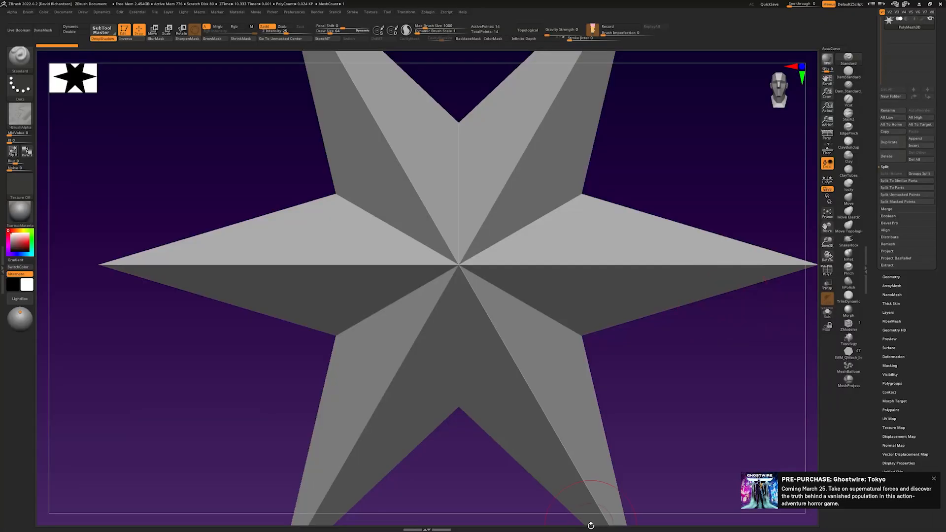
{"action": "mouse_move", "coordinate": [648, 411]}
{"action": "left_mouse_down", "text": "shift"}
{"action": "mouse_move", "coordinate": [672, 389]}
{"action": "mouse_move", "coordinate": [628, 393]}
{"action": "left_mouse_up", "text": "shift"}
{"action": "left_click_drag", "start_coordinate": [875, 193], "coordinate": [875, 323]}
{"action": "left_click", "coordinate": [428, 12]}
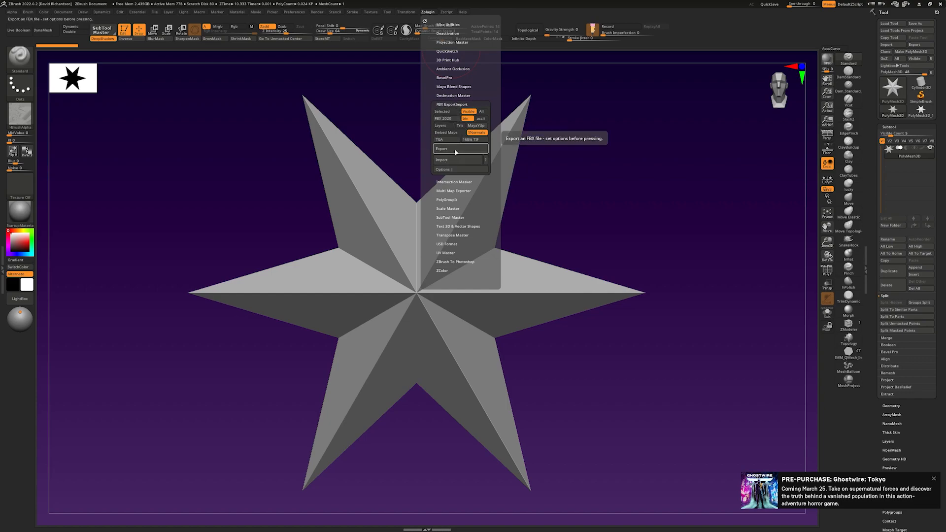
{"action": "left_click", "coordinate": [454, 165]}
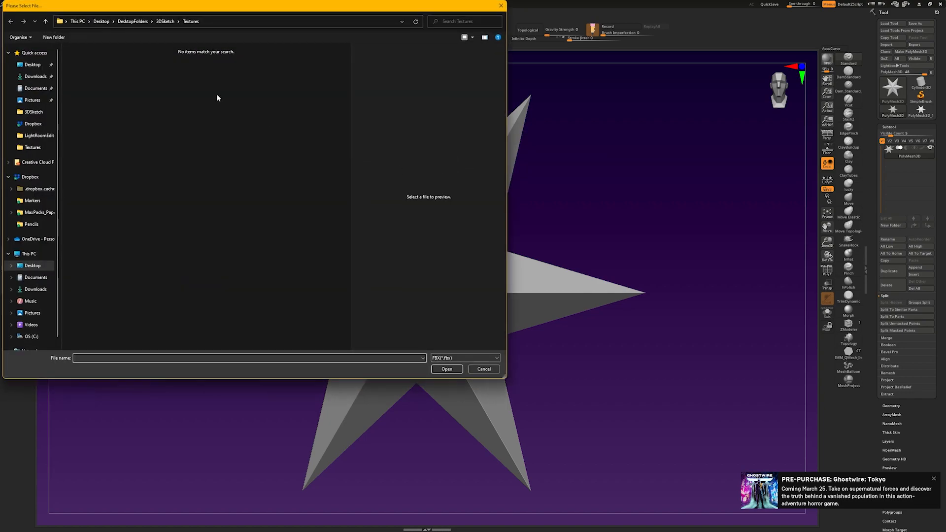
{"action": "left_click", "coordinate": [160, 21]}
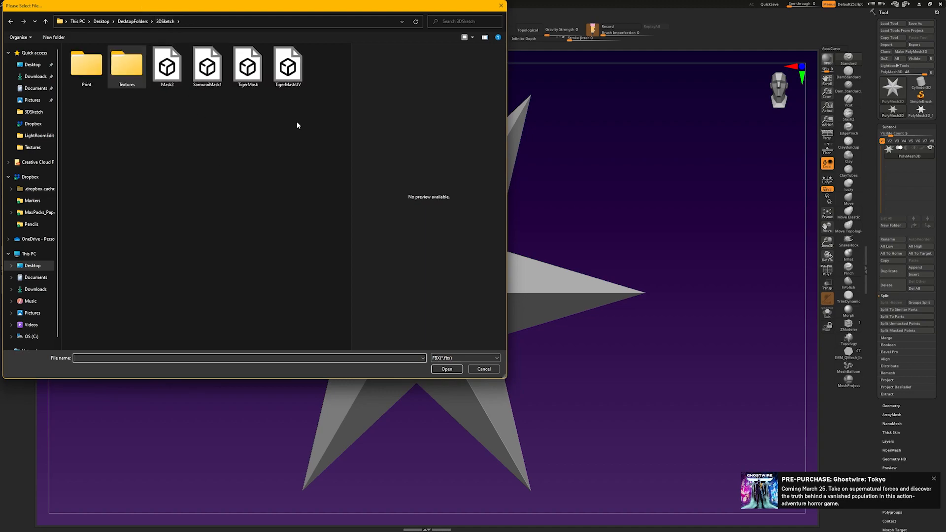
{"action": "left_click", "coordinate": [290, 71]}
{"action": "double_click", "coordinate": [294, 76]}
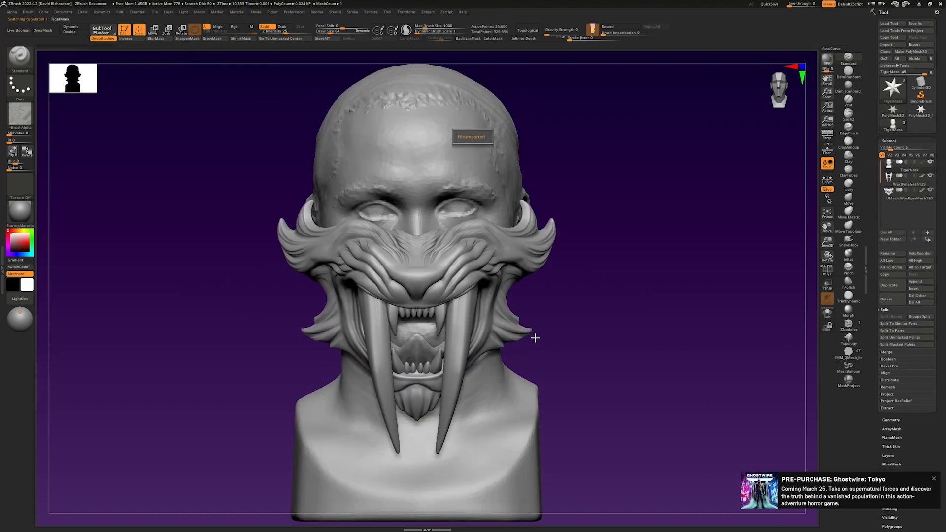
Select the UMesh_WaxDynaMesh130 mask subtool, hide the head and teeth subtools, and frame the mask.
{"action": "left_click_drag", "start_coordinate": [682, 342], "coordinate": [759, 263]}
{"action": "left_click", "coordinate": [890, 197]}
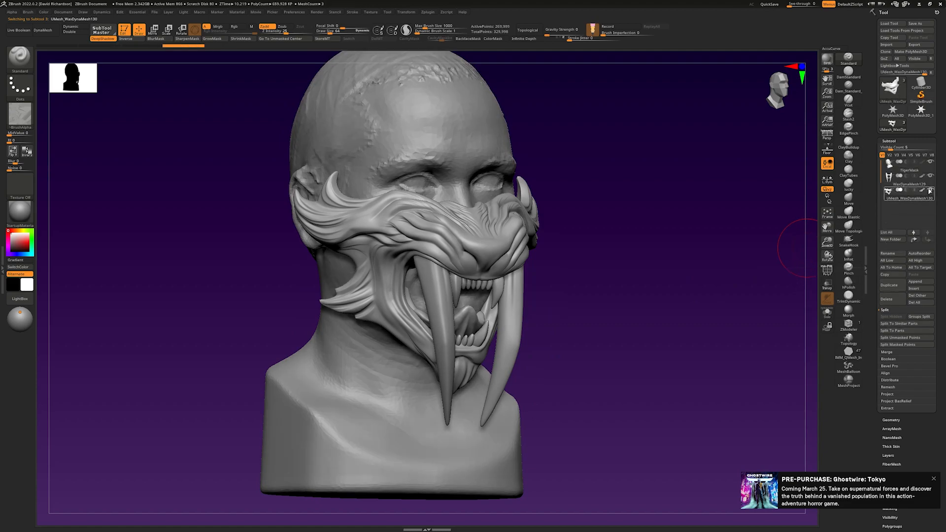
{"action": "key", "text": "shift"}
{"action": "left_click", "coordinate": [933, 191], "text": "shift"}
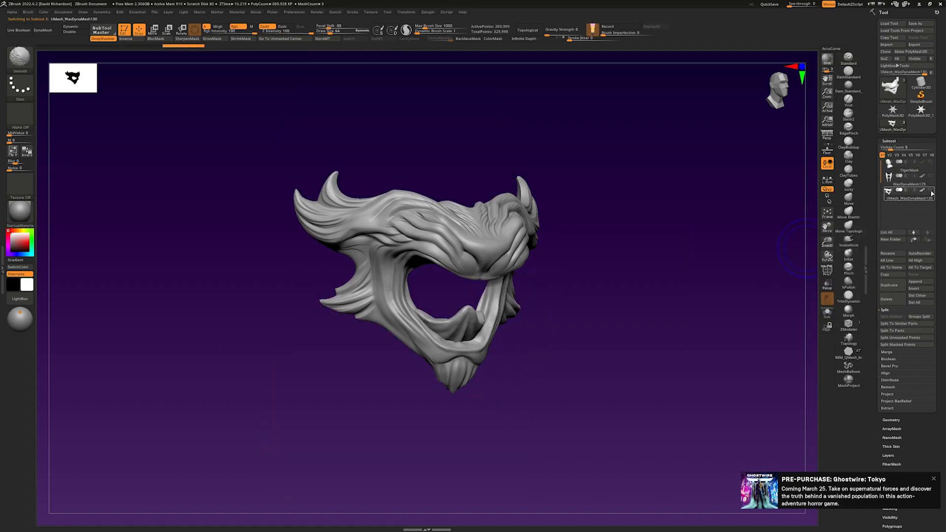
{"action": "key", "text": "f"}
{"action": "left_click_drag", "start_coordinate": [708, 294], "coordinate": [767, 296]}
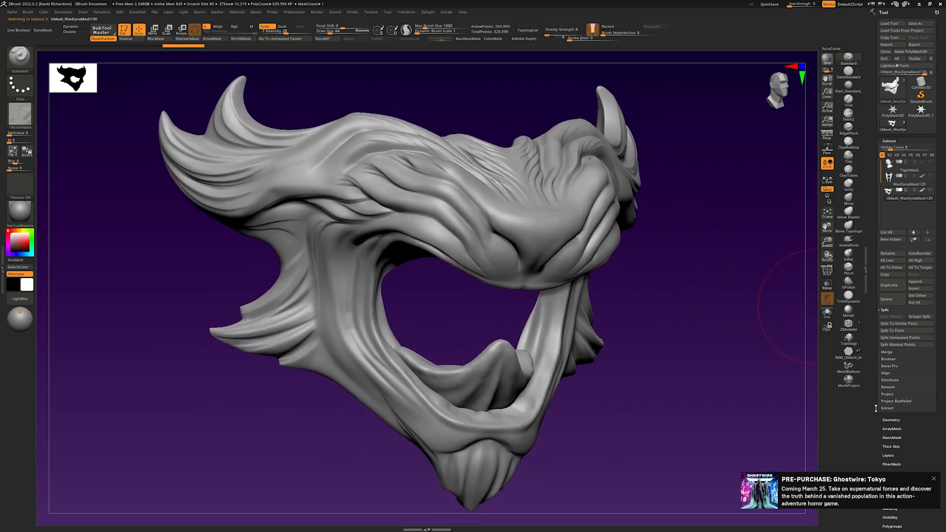
{"action": "left_click", "coordinate": [934, 479]}
Import TigerMask_TigerMainMask Demo_Height from the Textures folder as the mask's displacement map and enable its display.
{"action": "scroll", "coordinate": [876, 448], "scroll_direction": "down", "scroll_amount": 3}
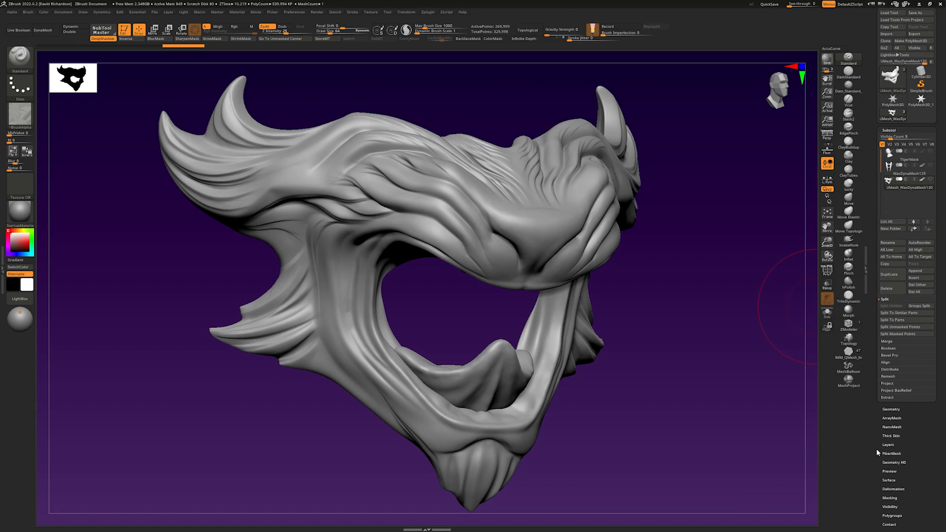
{"action": "scroll", "coordinate": [875, 424], "scroll_direction": "down", "scroll_amount": 4}
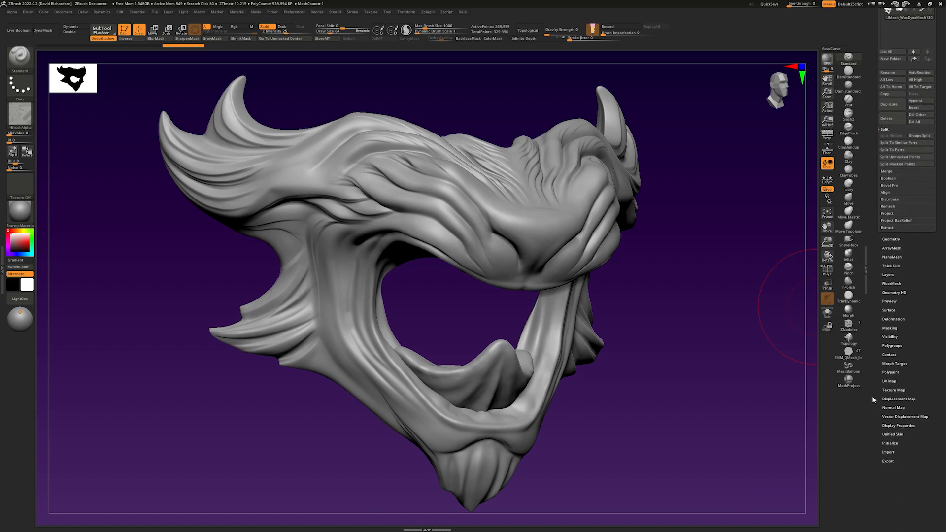
{"action": "scroll", "coordinate": [882, 396], "scroll_direction": "down", "scroll_amount": 1}
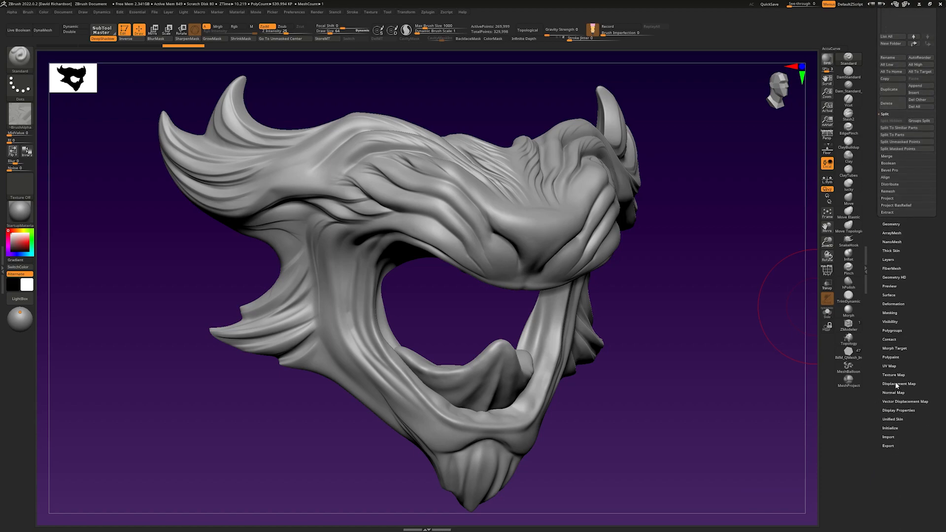
{"action": "left_click", "coordinate": [895, 384]}
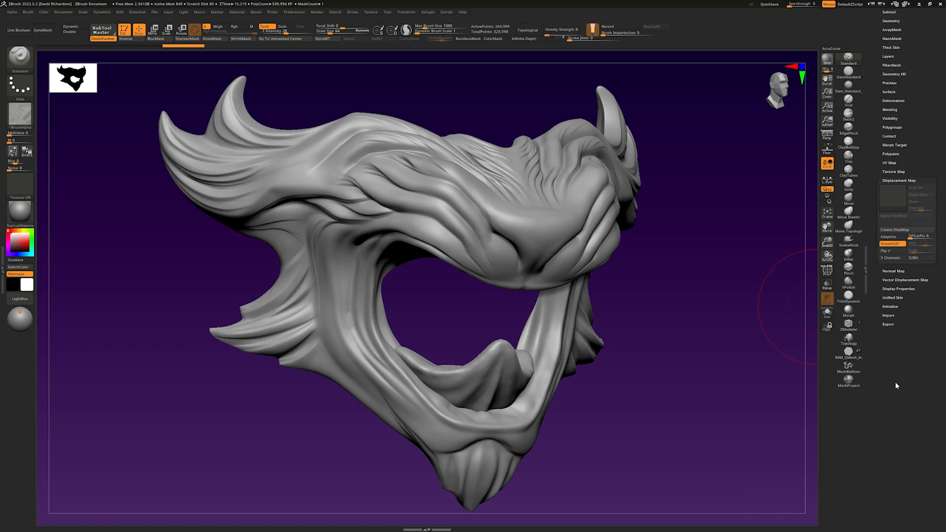
{"action": "left_click", "coordinate": [894, 199]}
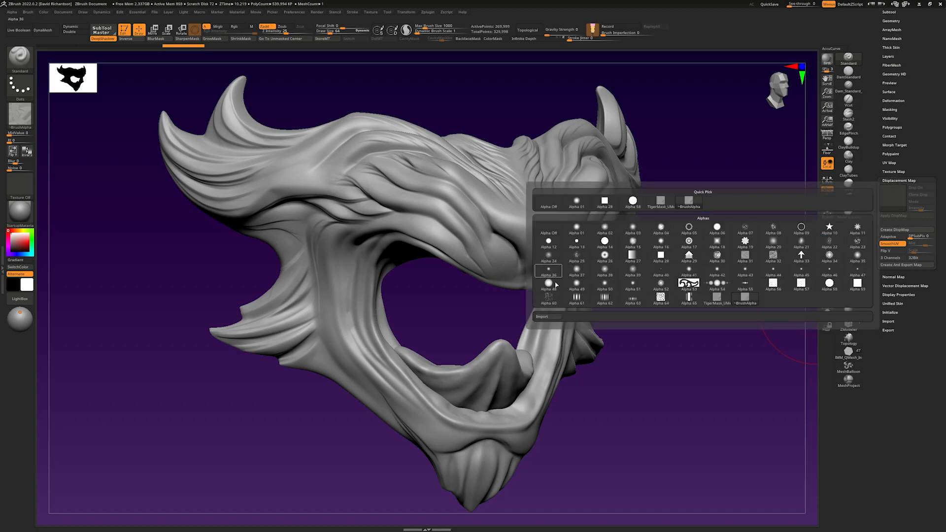
{"action": "left_click", "coordinate": [548, 318]}
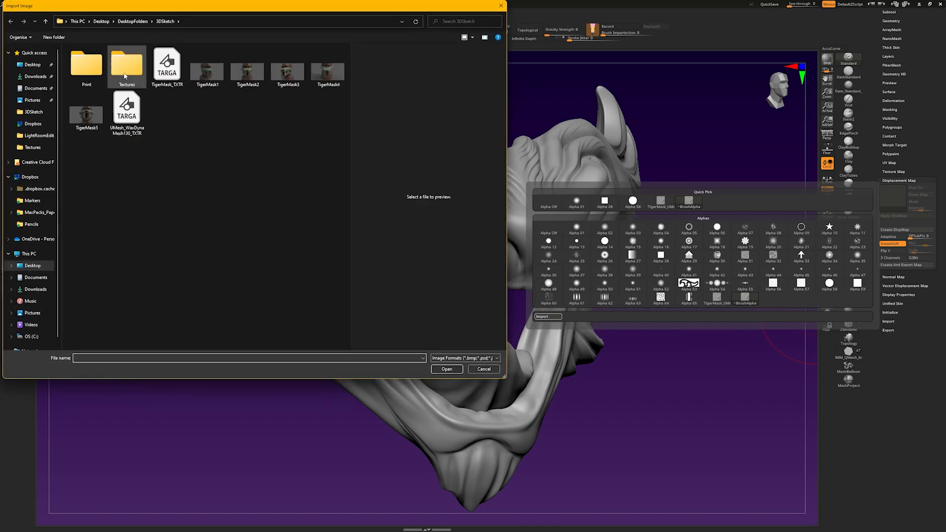
{"action": "double_click", "coordinate": [125, 76]}
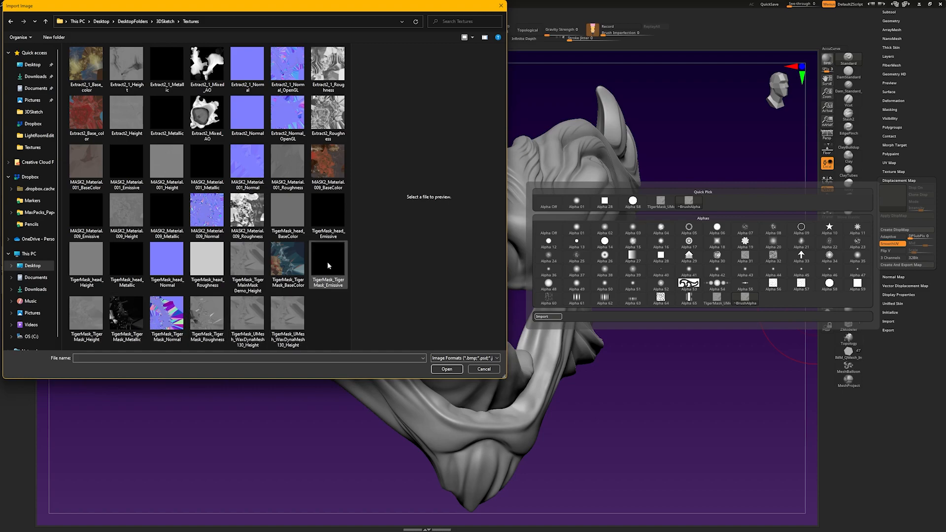
{"action": "left_click", "coordinate": [253, 258]}
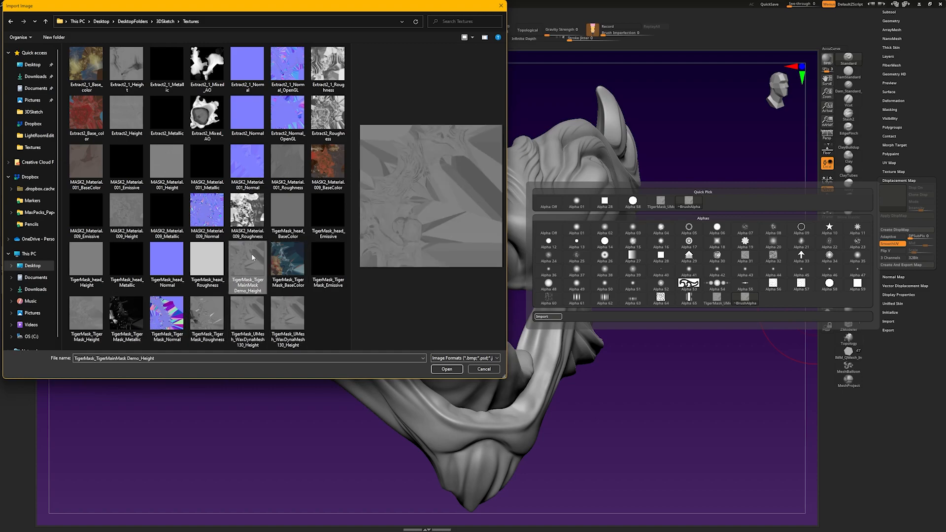
{"action": "left_click", "coordinate": [447, 370]}
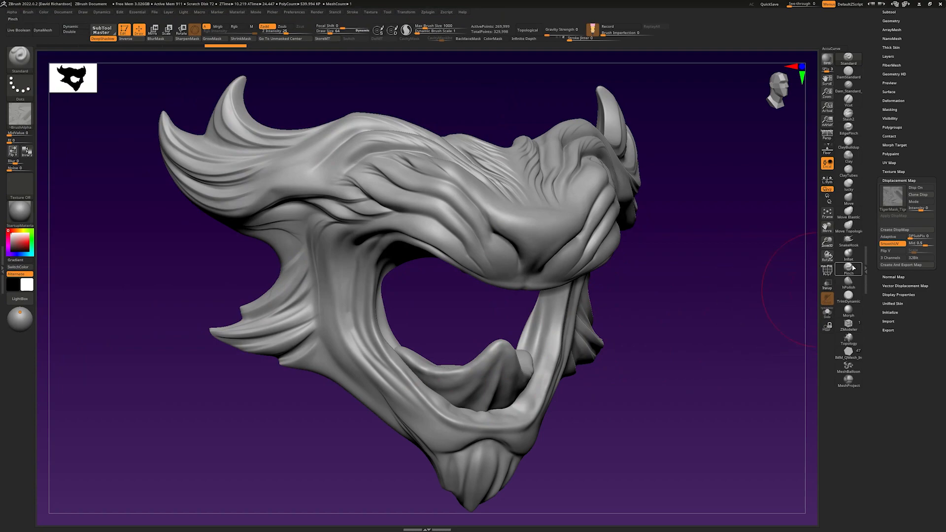
{"action": "left_click", "coordinate": [919, 189]}
Create a new texture map for the mask from its masking.
{"action": "left_click", "coordinate": [894, 172]}
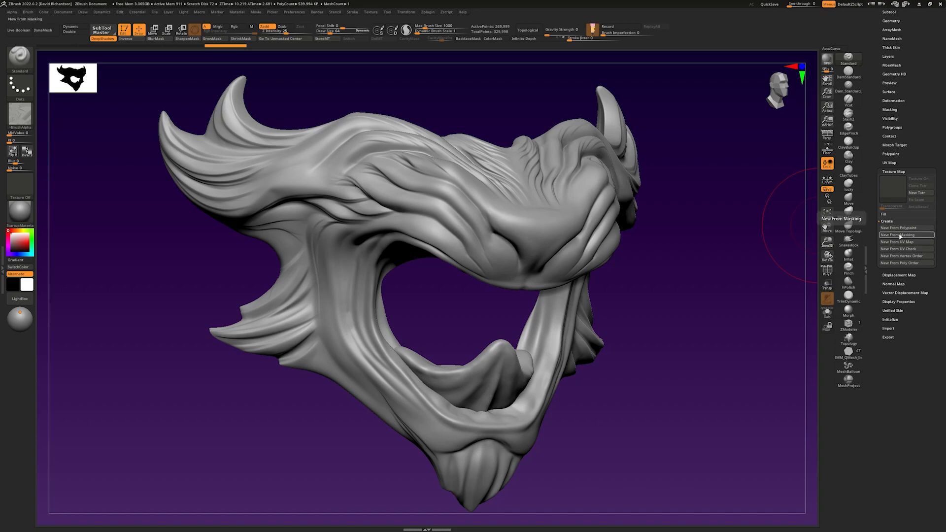
{"action": "left_click", "coordinate": [900, 236]}
{"action": "mouse_move", "coordinate": [885, 187]}
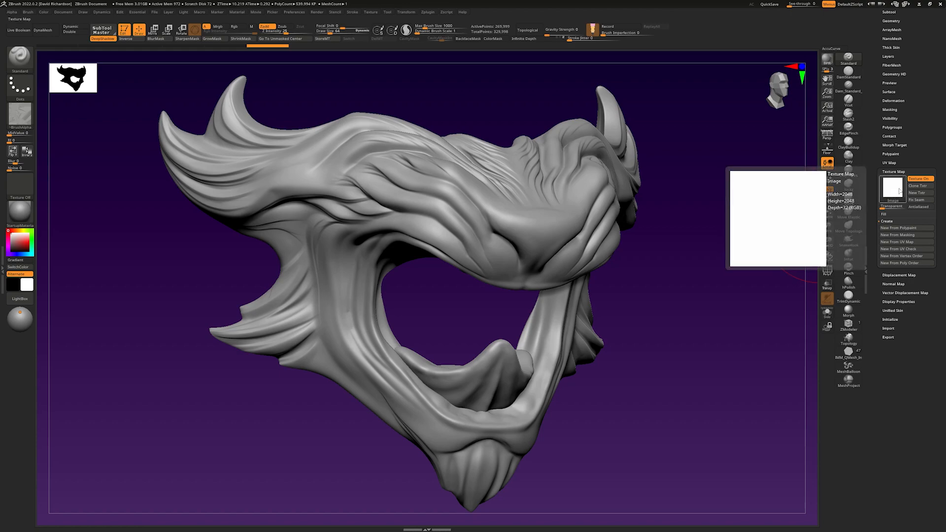
Raise the mask's displacement intensity to about 1 and inspect the surface from a slightly different angle.
{"action": "left_click", "coordinate": [896, 276]}
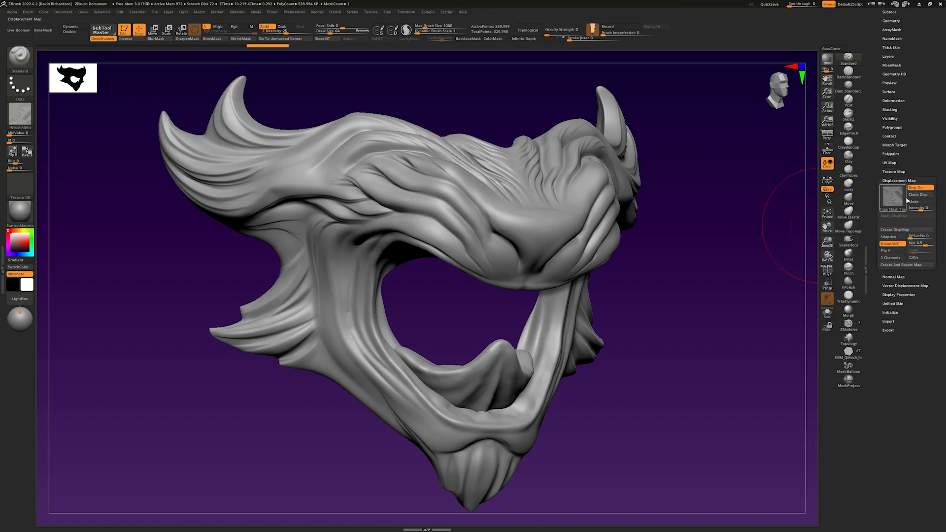
{"action": "left_click", "coordinate": [918, 188]}
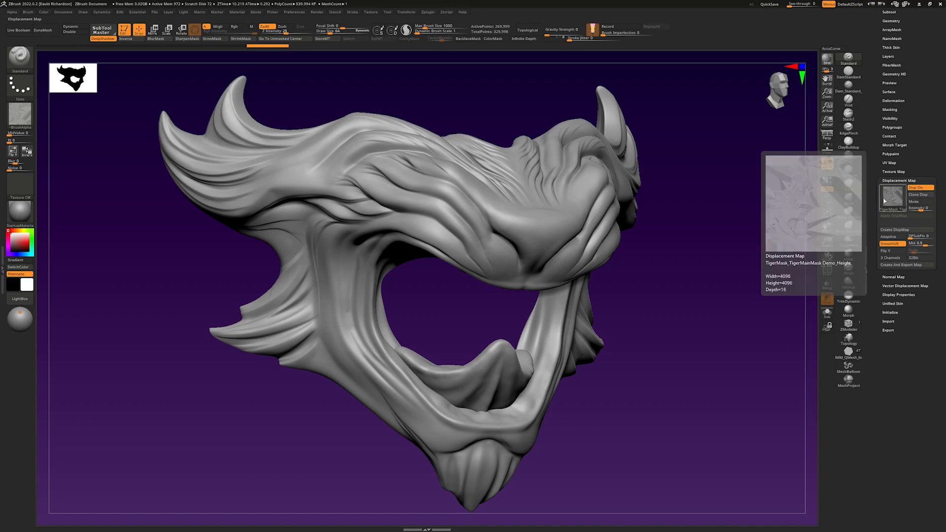
{"action": "left_click_drag", "start_coordinate": [659, 250], "coordinate": [823, 247], "text": "shift"}
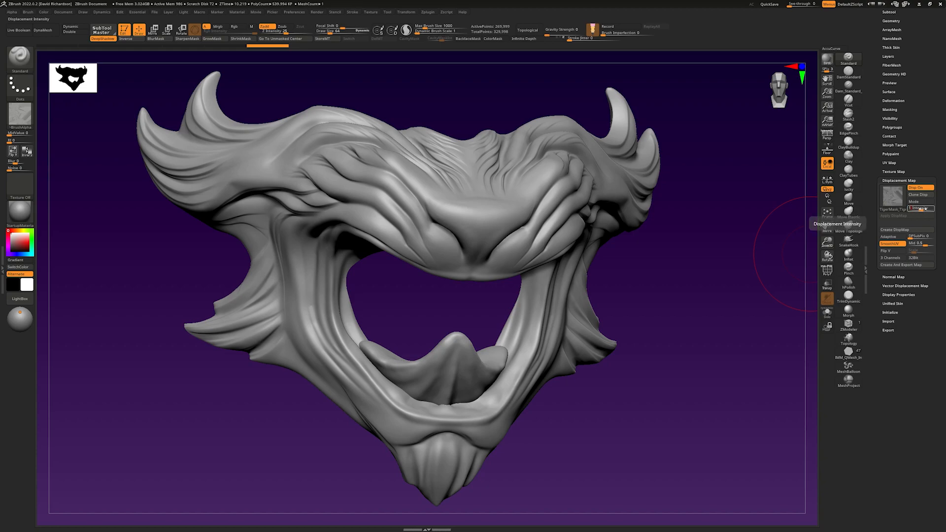
{"action": "left_click_drag", "start_coordinate": [922, 209], "coordinate": [927, 208]}
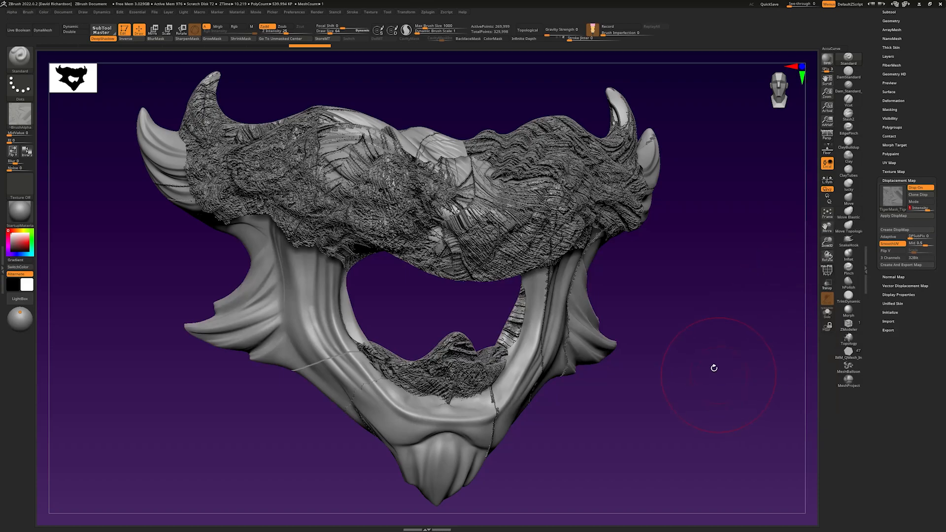
{"action": "left_click_drag", "start_coordinate": [714, 368], "coordinate": [728, 394]}
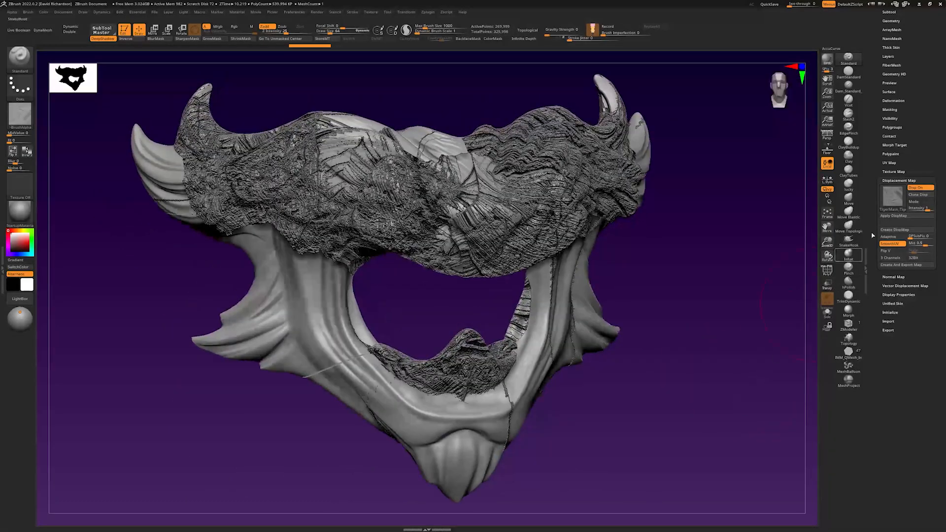
Clone the displacement map into the alphas and flip the cloned height map vertically.
{"action": "left_click", "coordinate": [919, 196]}
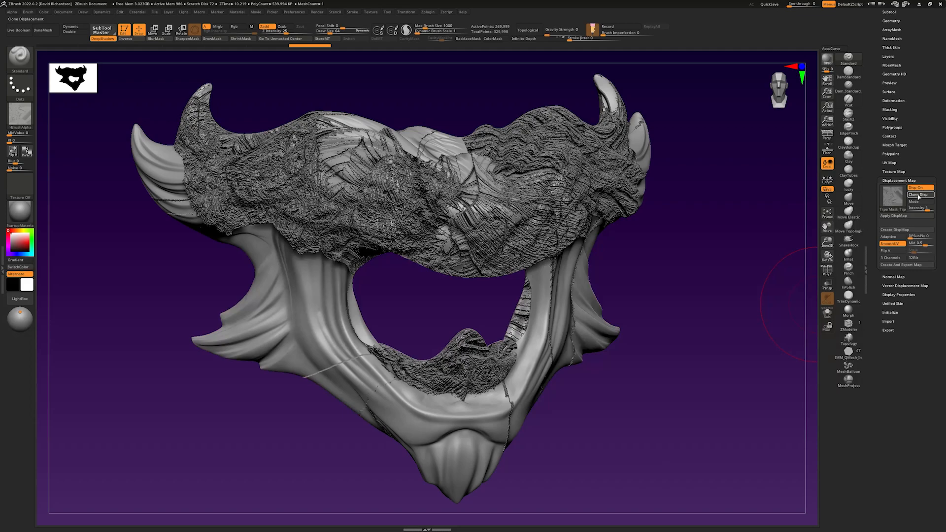
{"action": "mouse_move", "coordinate": [881, 207]}
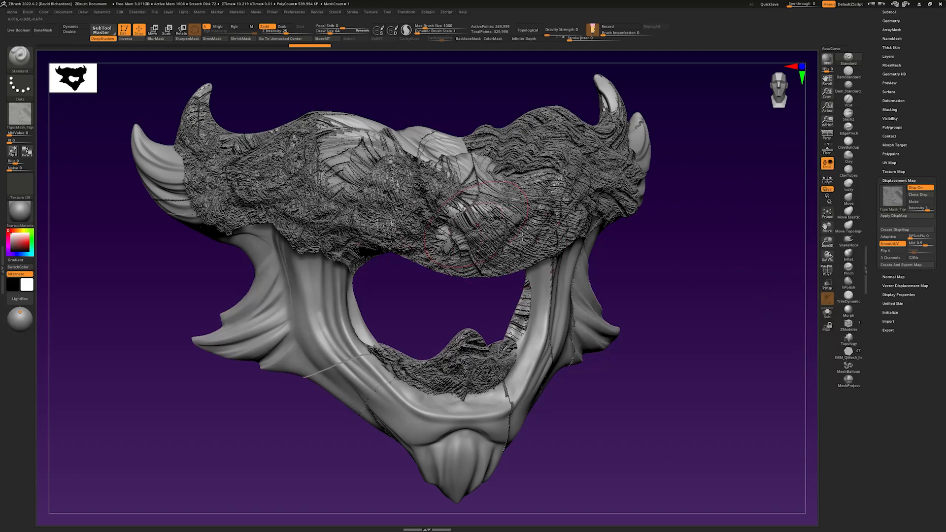
{"action": "left_click", "coordinate": [12, 13]}
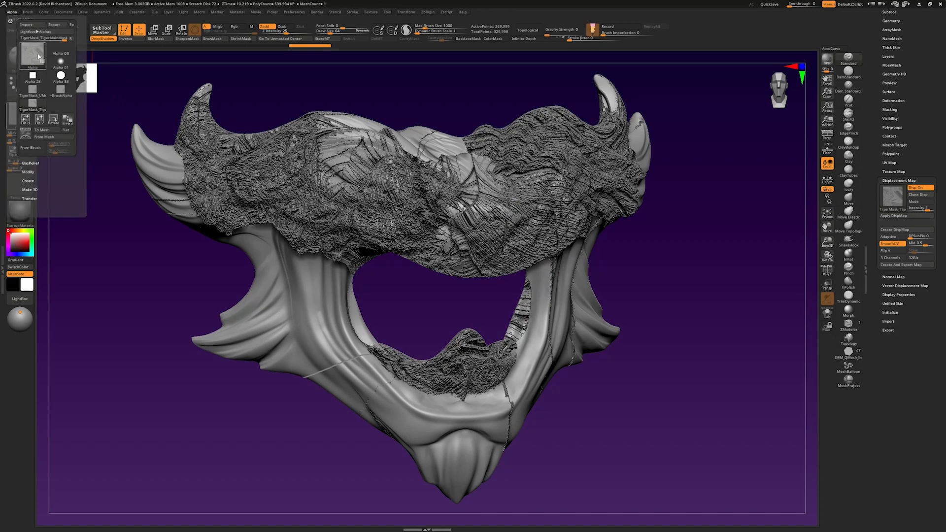
{"action": "mouse_move", "coordinate": [34, 63]}
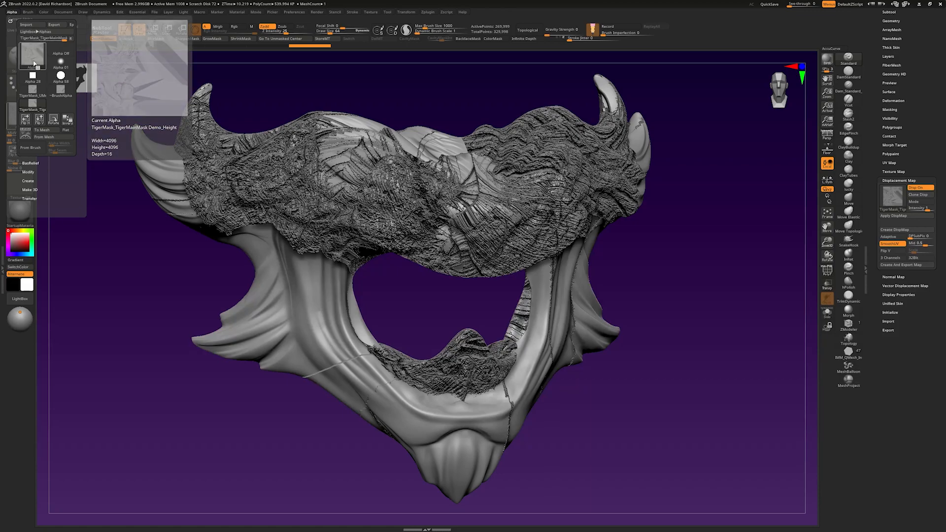
{"action": "left_click", "coordinate": [39, 121]}
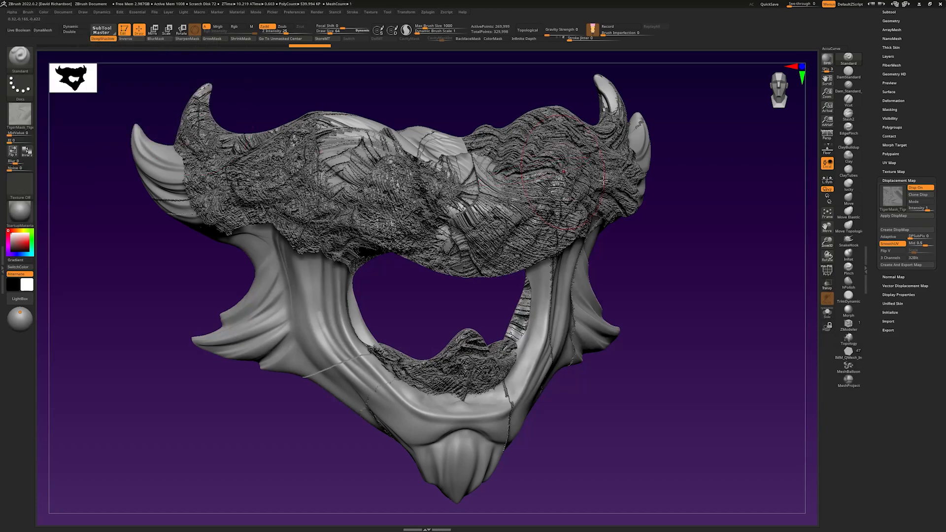
Assign the flipped TigerMask_TigerMainMask Demo_Height alpha as the mask's displacement map and inspect the surface.
{"action": "left_click", "coordinate": [899, 198]}
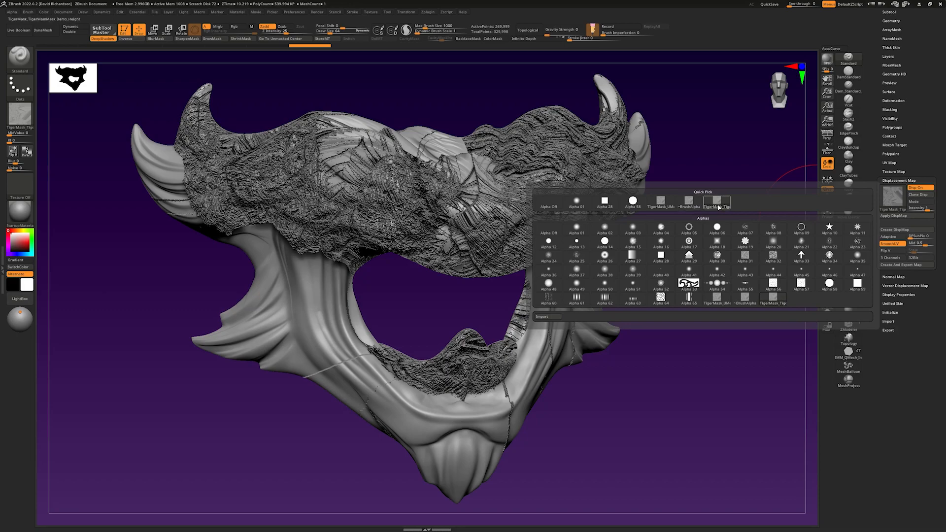
{"action": "mouse_move", "coordinate": [717, 204]}
{"action": "left_click", "coordinate": [717, 201]}
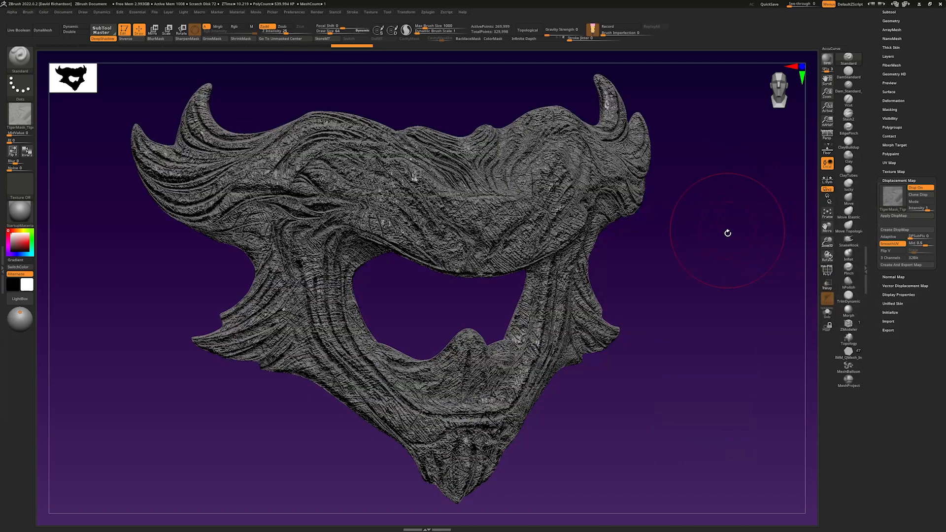
{"action": "left_click_drag", "start_coordinate": [727, 232], "coordinate": [704, 265]}
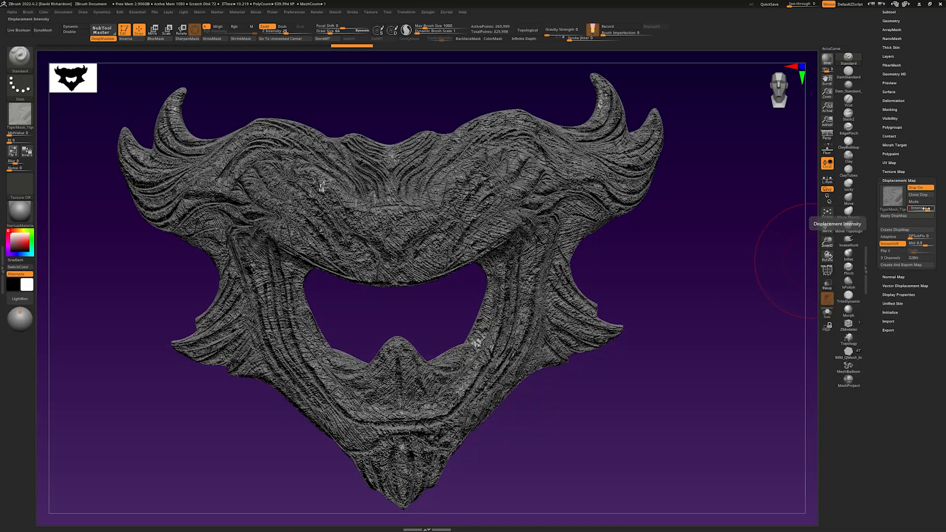
Reduce the mask's displacement intensity to 0.1, refine it to 0.05, and inspect the surface detail from the side.
{"action": "left_click_drag", "start_coordinate": [926, 209], "coordinate": [926, 209]}
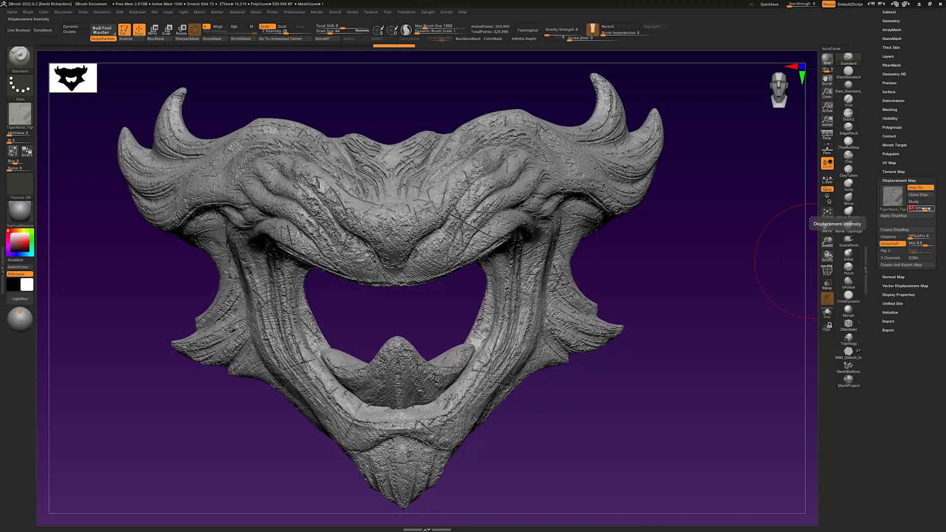
{"action": "left_click_drag", "start_coordinate": [681, 353], "coordinate": [733, 369]}
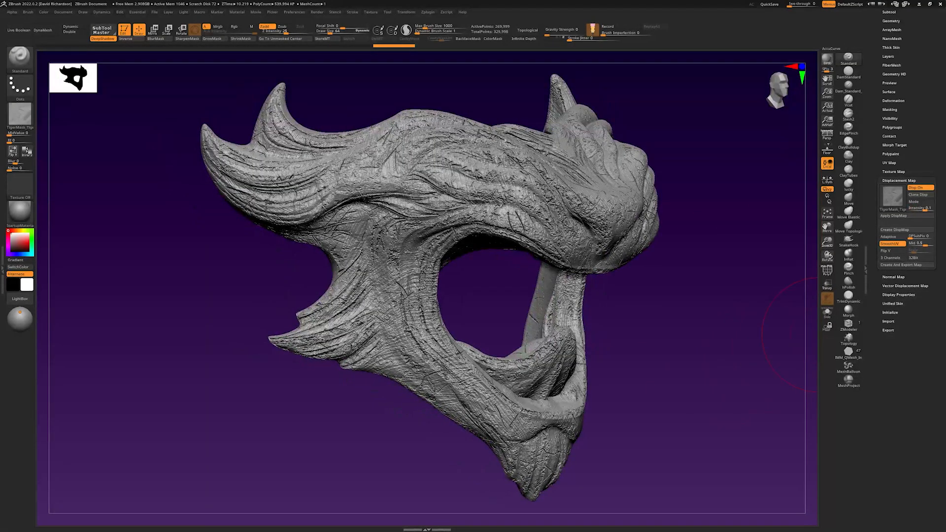
{"action": "left_click", "coordinate": [926, 208]}
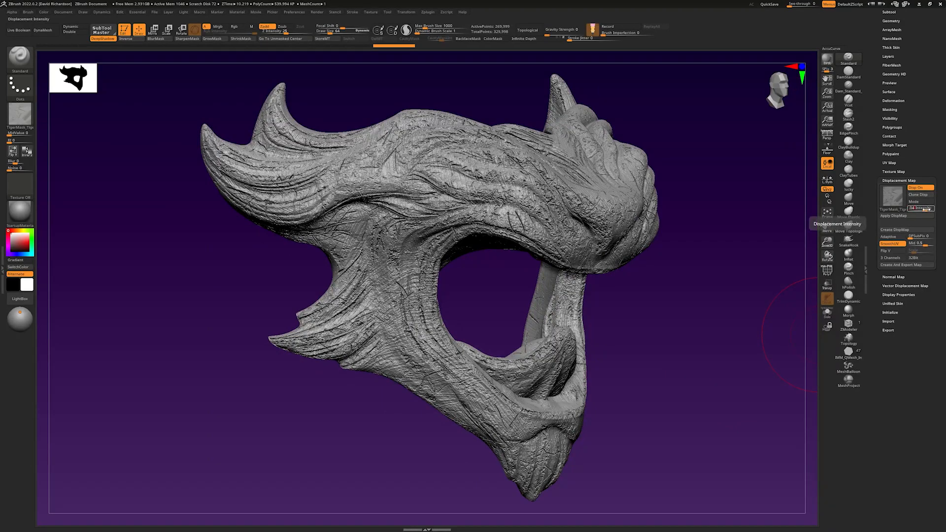
{"action": "key", "text": "Return"}
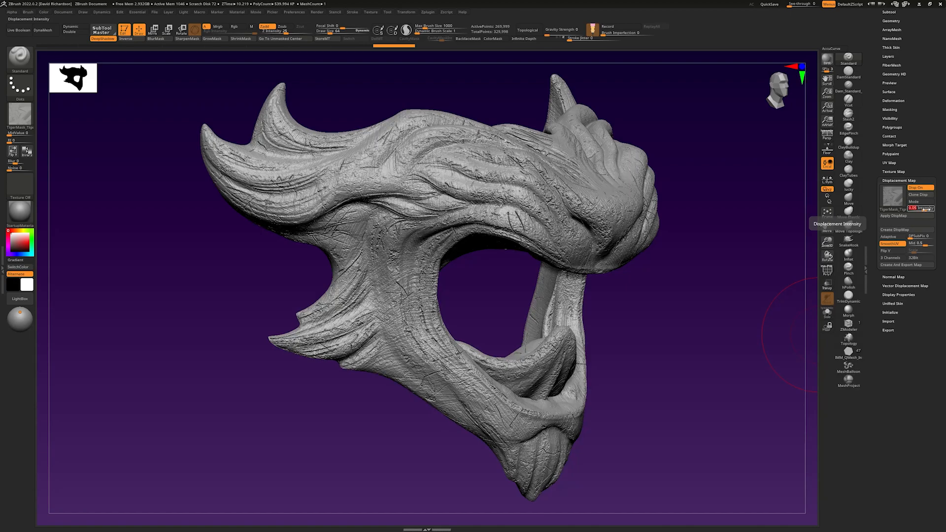
{"action": "left_click_drag", "start_coordinate": [638, 259], "coordinate": [582, 249]}
{"action": "right_click_drag", "start_coordinate": [582, 249], "coordinate": [524, 218]}
{"action": "right_click_drag", "start_coordinate": [525, 218], "coordinate": [567, 239]}
{"action": "right_click_drag", "start_coordinate": [495, 211], "coordinate": [571, 232], "text": "alt"}
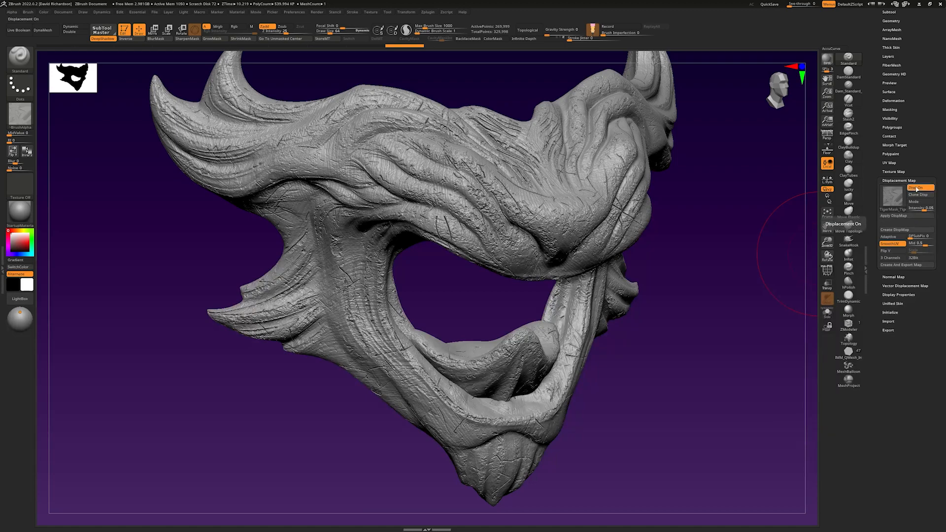
Try applying the displacement map to the mask's geometry without subdividing it, inspect the surface, and undo the application.
{"action": "left_click", "coordinate": [896, 218]}
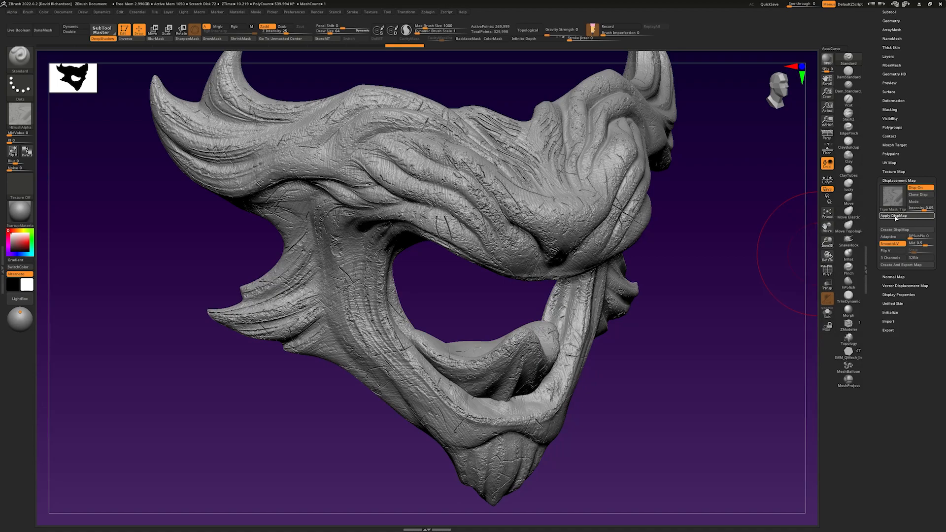
{"action": "left_click_drag", "start_coordinate": [789, 217], "coordinate": [553, 209]}
{"action": "right_click_drag", "start_coordinate": [553, 209], "coordinate": [502, 180]}
{"action": "right_click_drag", "start_coordinate": [605, 173], "coordinate": [675, 232]}
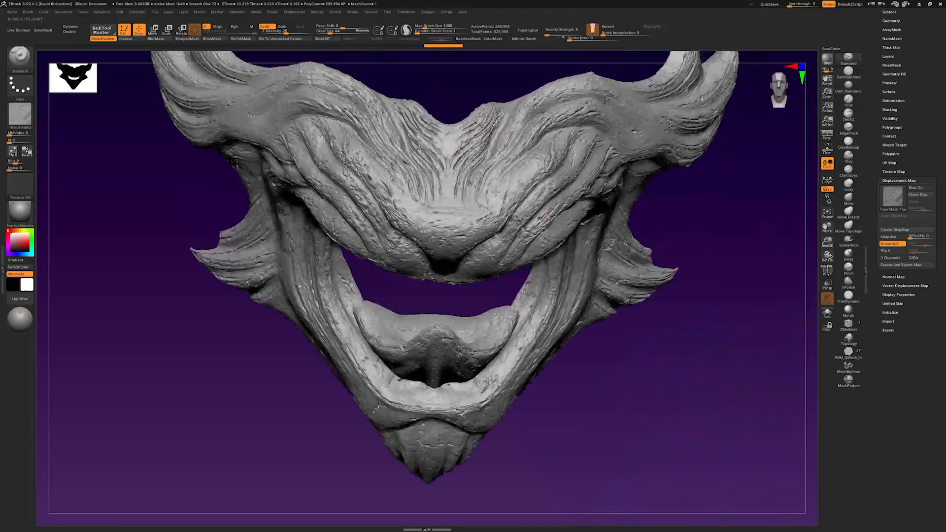
{"action": "mouse_move", "coordinate": [567, 217]}
{"action": "right_mouse_down", "text": "ctrl"}
{"action": "mouse_move", "coordinate": [573, 273]}
{"action": "mouse_move", "coordinate": [562, 215]}
{"action": "right_mouse_up", "text": "ctrl"}
{"action": "right_click_drag", "start_coordinate": [493, 221], "coordinate": [638, 260]}
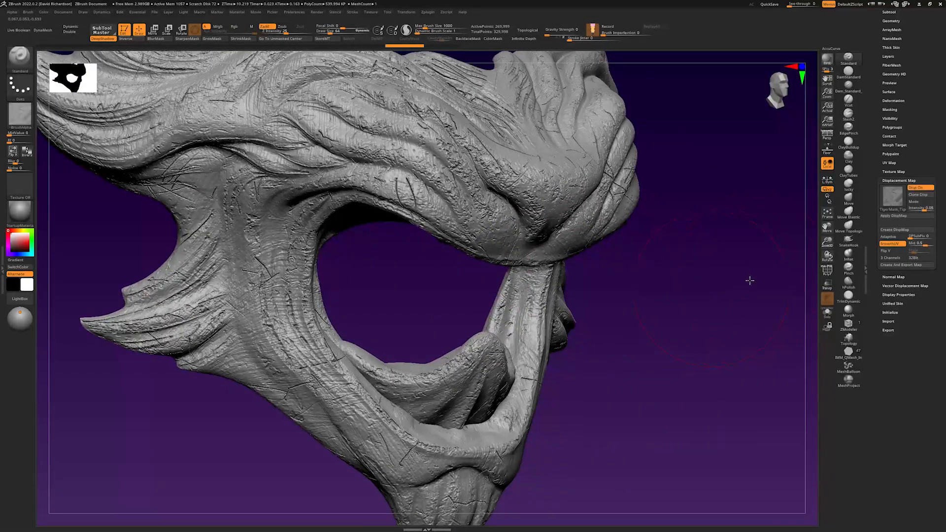
{"action": "right_click_drag", "start_coordinate": [750, 274], "coordinate": [879, 123]}
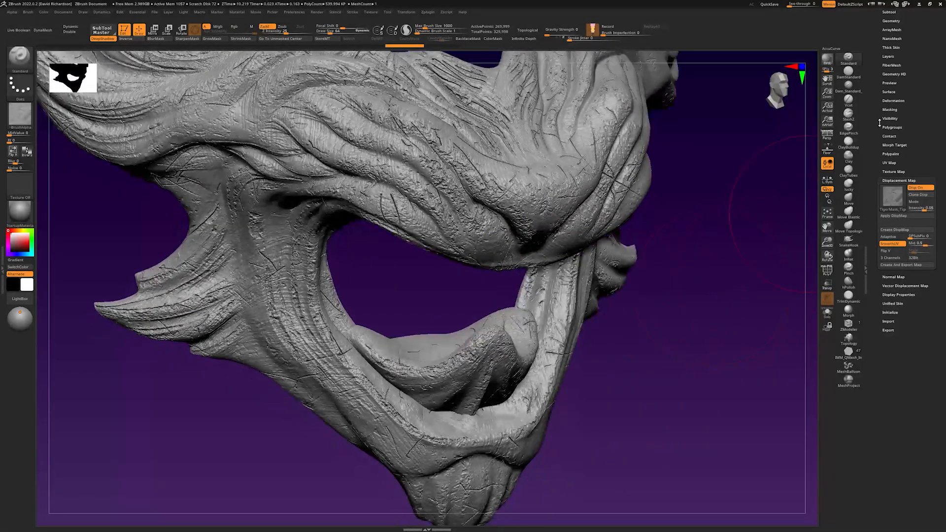
Divide the mask's mesh twice to reach subdivision level 3.
{"action": "left_click", "coordinate": [892, 21]}
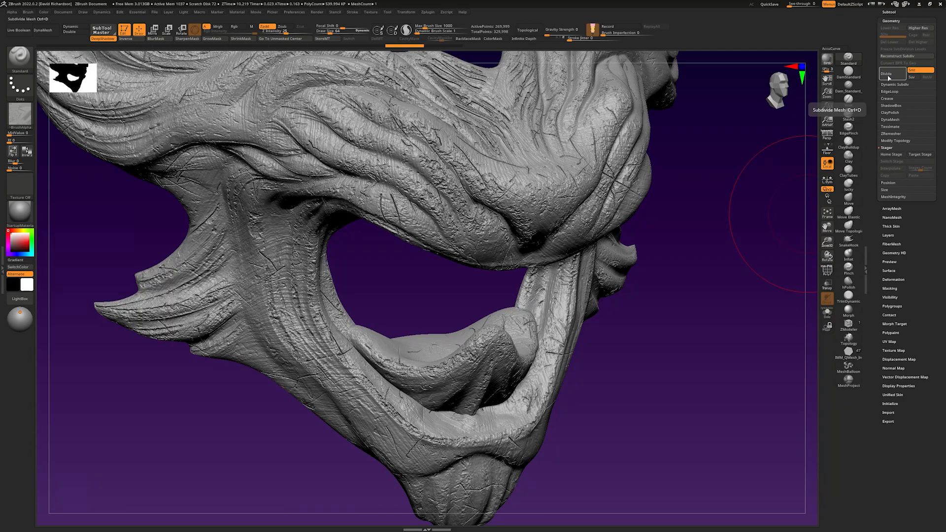
{"action": "left_click", "coordinate": [875, 78]}
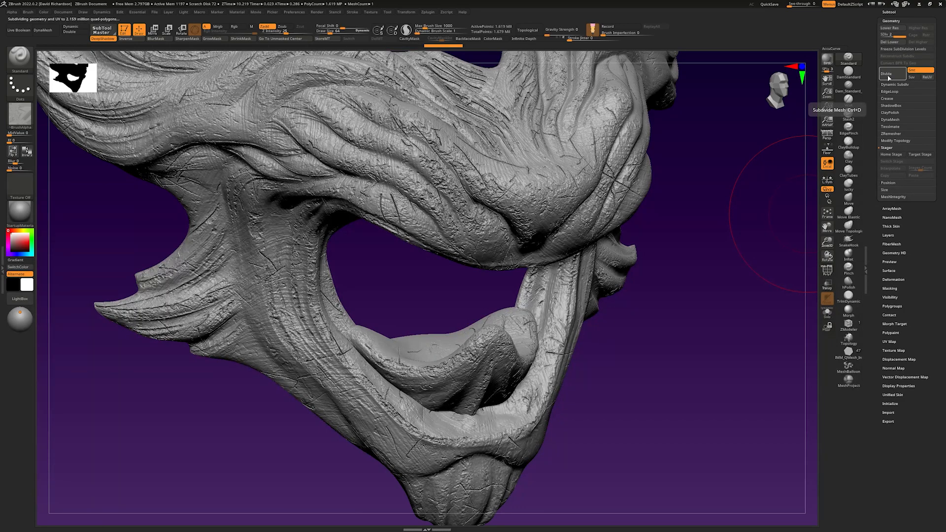
{"action": "left_click", "coordinate": [875, 78]}
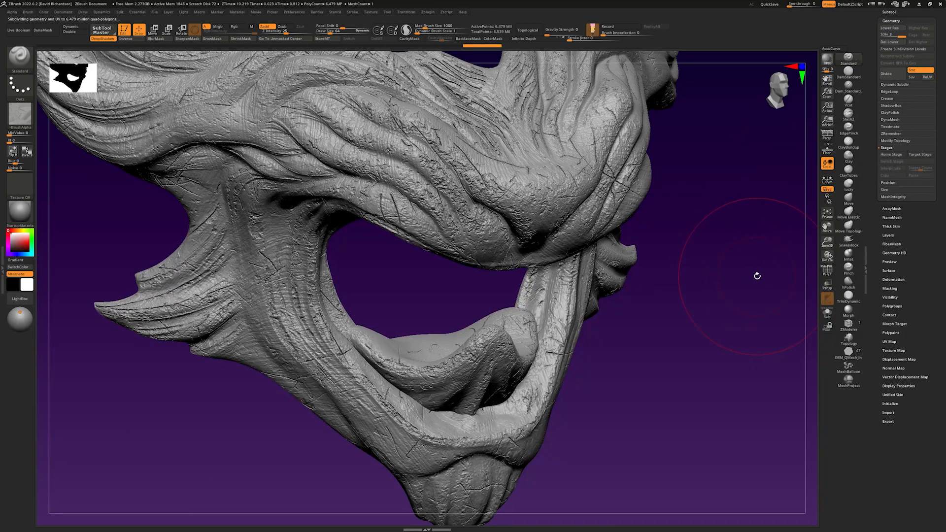
{"action": "left_click_drag", "start_coordinate": [758, 276], "coordinate": [751, 262]}
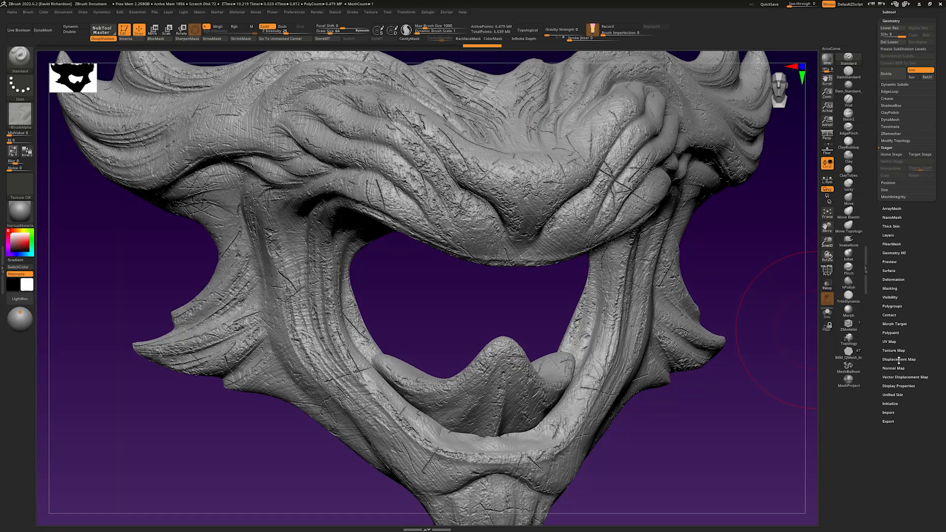
Try applying the displacement map to the subdivided mask, inspect the sculpted detail, and return to the displacement preview.
{"action": "left_click", "coordinate": [900, 359]}
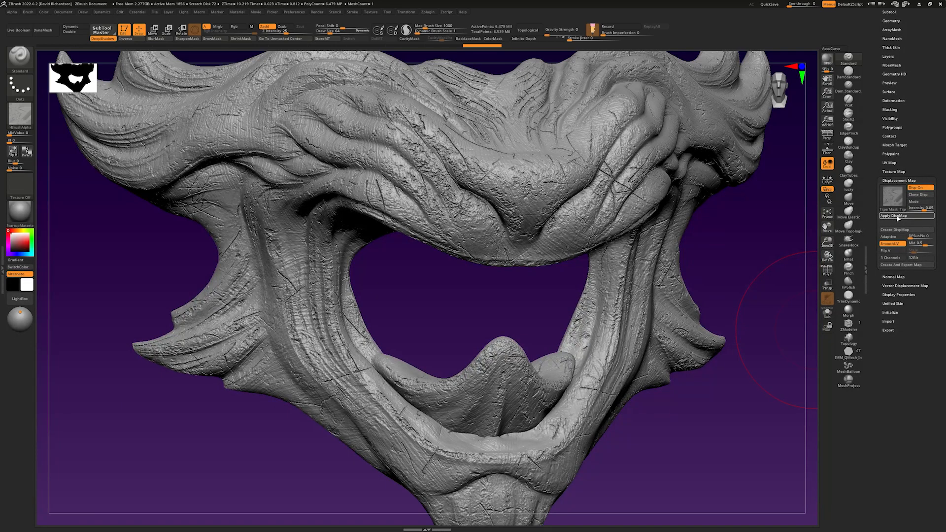
{"action": "left_click", "coordinate": [899, 216]}
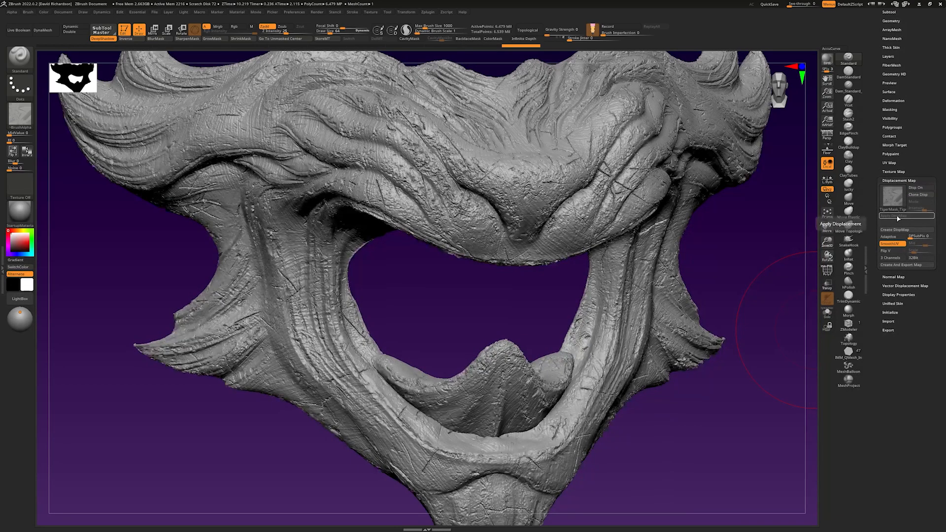
{"action": "mouse_move", "coordinate": [424, 175]}
{"action": "right_mouse_down"}
{"action": "mouse_move", "coordinate": [545, 163]}
{"action": "mouse_move", "coordinate": [529, 209]}
{"action": "mouse_move", "coordinate": [486, 261]}
{"action": "mouse_move", "coordinate": [446, 205]}
{"action": "right_mouse_up"}
{"action": "right_click_drag", "start_coordinate": [553, 140], "coordinate": [567, 212]}
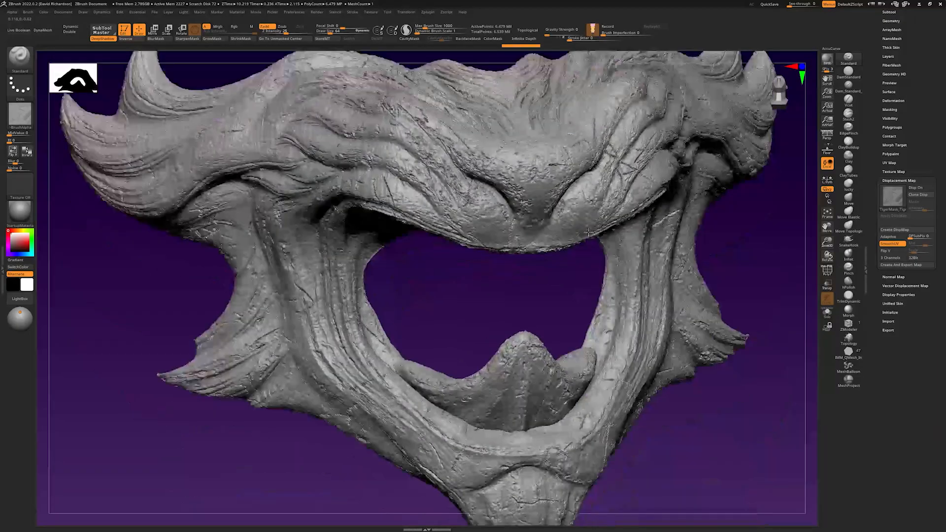
{"action": "right_click_drag", "start_coordinate": [588, 232], "coordinate": [627, 221]}
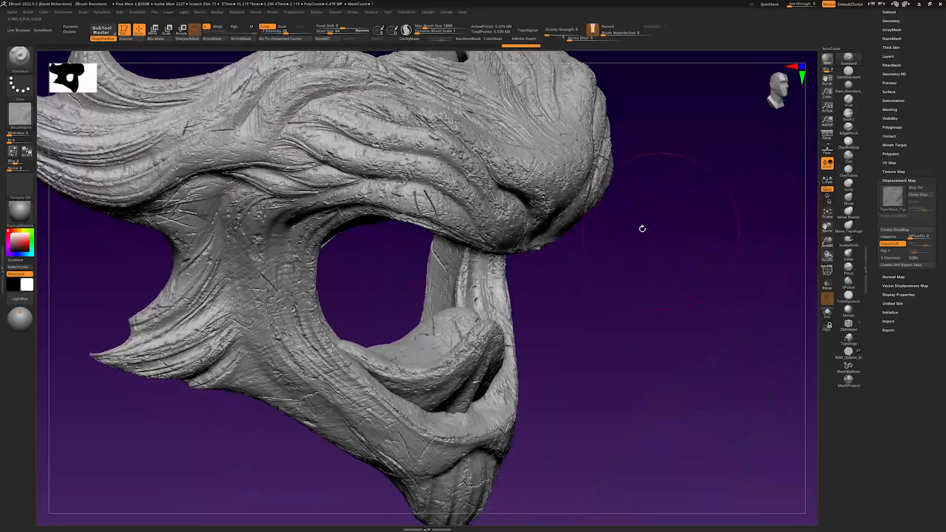
{"action": "key", "text": "ctrl"}
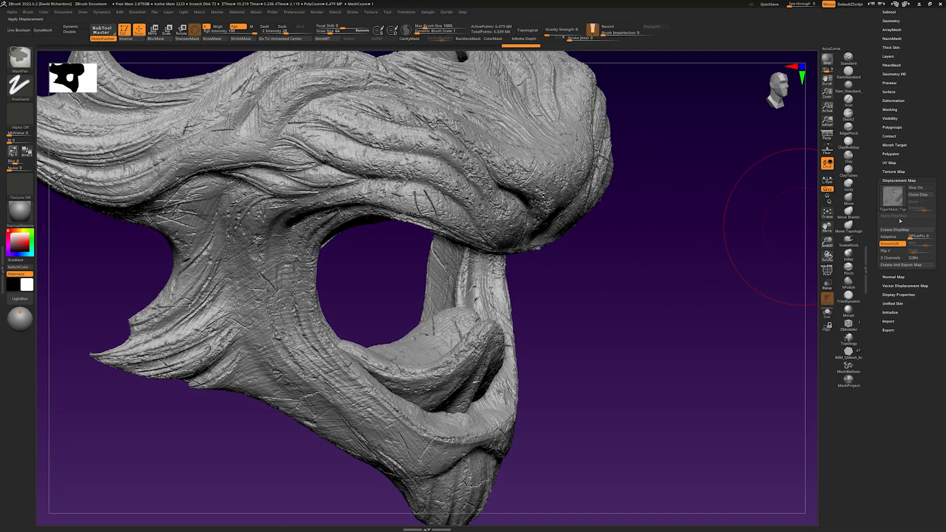
{"action": "left_click", "coordinate": [920, 187]}
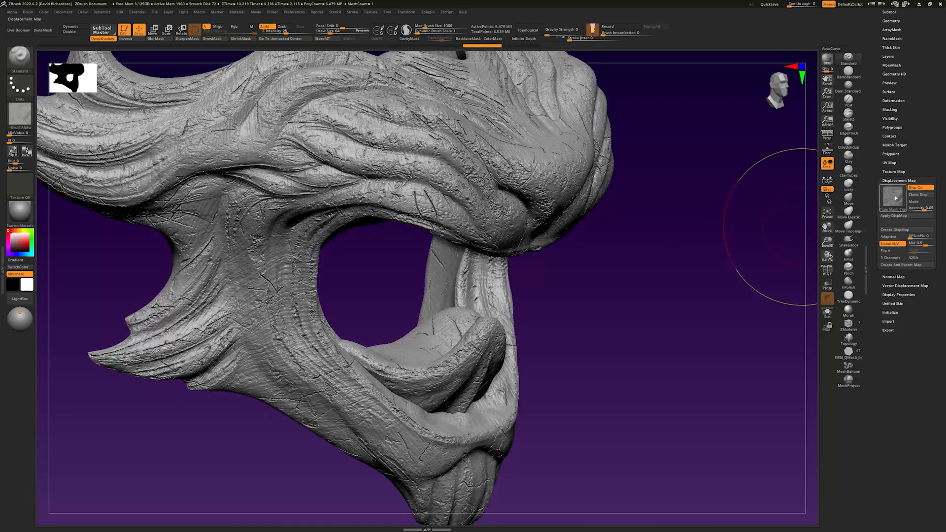
Store a morph target of the undisplaced mask and apply the displacement map to its geometry.
{"action": "left_click", "coordinate": [896, 145]}
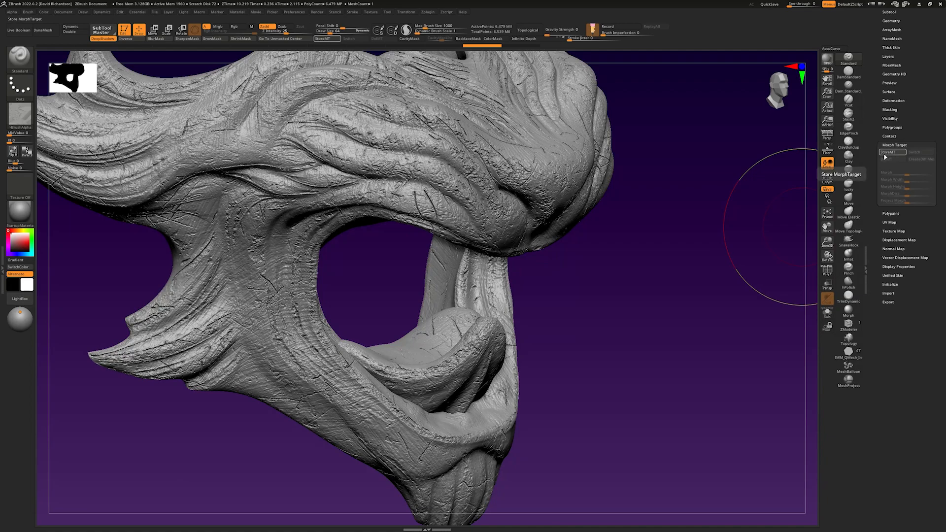
{"action": "left_click", "coordinate": [893, 153]}
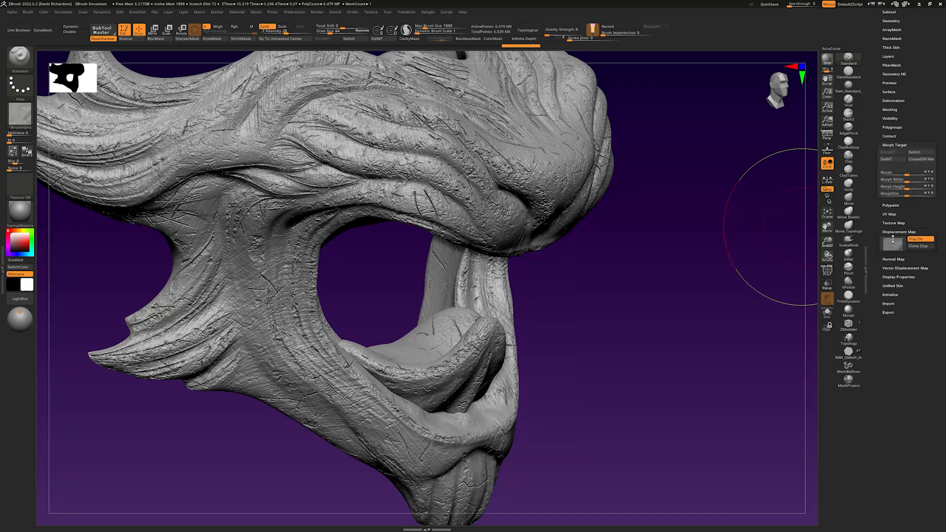
{"action": "left_click", "coordinate": [899, 240]}
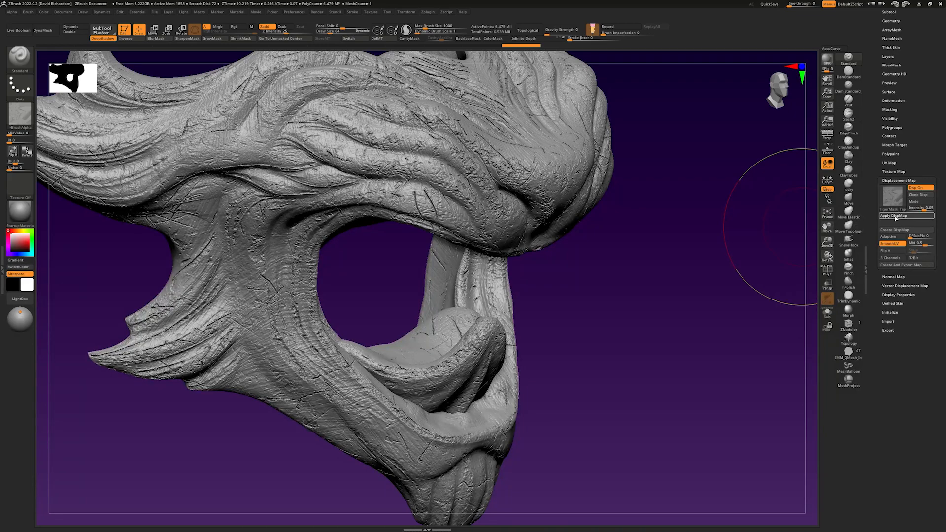
{"action": "left_click", "coordinate": [896, 217]}
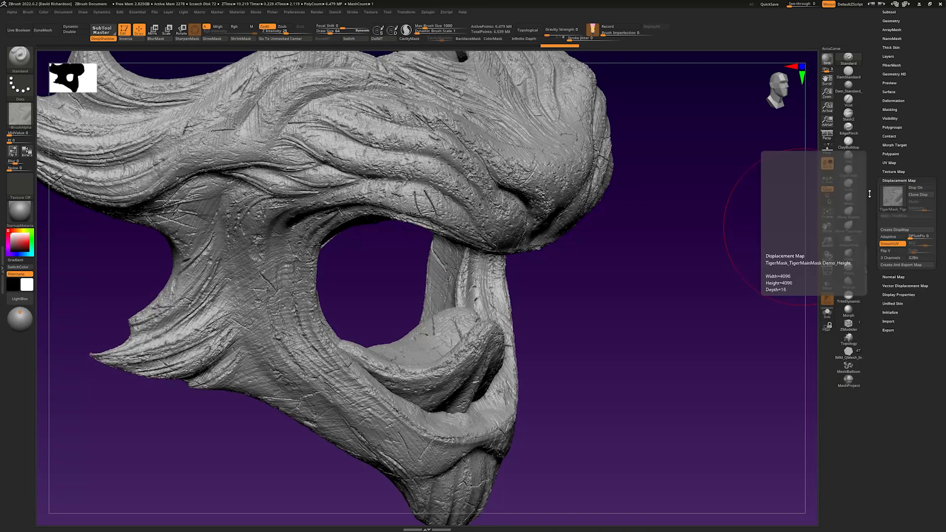
Try morphing the displaced mask partway back toward the stored morph target and inspect the softened wood detail.
{"action": "left_click", "coordinate": [899, 101]}
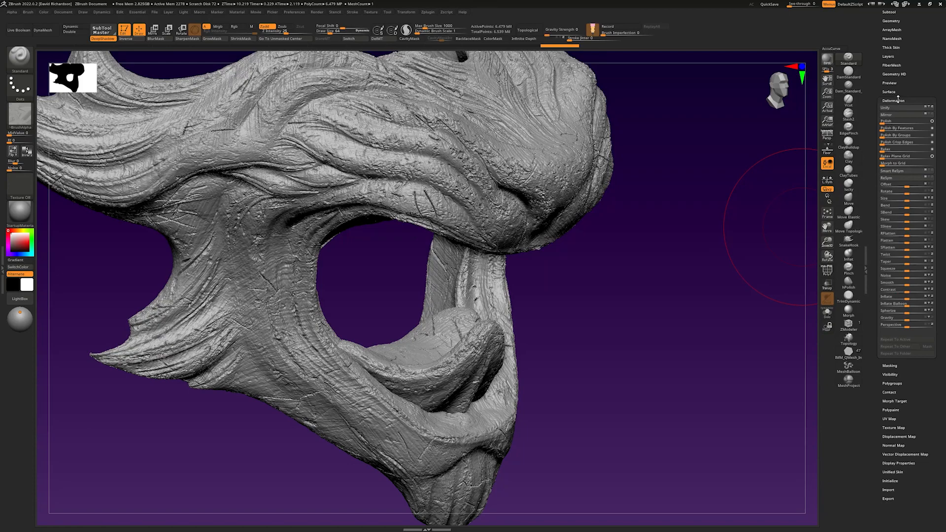
{"action": "left_click", "coordinate": [899, 101]}
{"action": "left_click", "coordinate": [895, 146]}
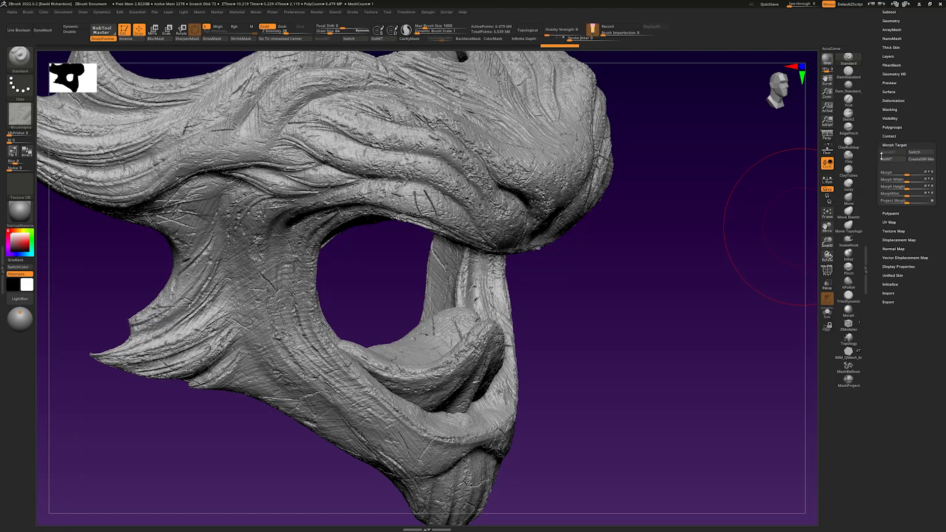
{"action": "mouse_move", "coordinate": [907, 174]}
{"action": "left_mouse_down"}
{"action": "mouse_move", "coordinate": [929, 173]}
{"action": "mouse_move", "coordinate": [890, 175]}
{"action": "mouse_move", "coordinate": [919, 175]}
{"action": "left_mouse_up"}
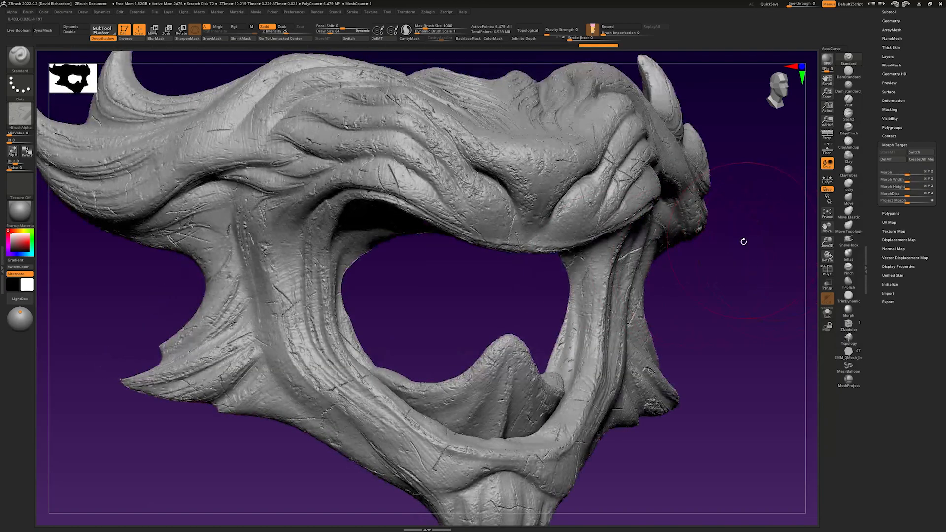
{"action": "mouse_move", "coordinate": [742, 239]}
{"action": "left_mouse_down"}
{"action": "mouse_move", "coordinate": [710, 212]}
{"action": "mouse_move", "coordinate": [707, 245]}
{"action": "mouse_move", "coordinate": [679, 254]}
{"action": "mouse_move", "coordinate": [672, 232]}
{"action": "mouse_move", "coordinate": [733, 226]}
{"action": "mouse_move", "coordinate": [743, 213]}
{"action": "mouse_move", "coordinate": [729, 253]}
{"action": "mouse_move", "coordinate": [714, 223]}
{"action": "mouse_move", "coordinate": [720, 251]}
{"action": "mouse_move", "coordinate": [730, 249]}
{"action": "left_mouse_up"}
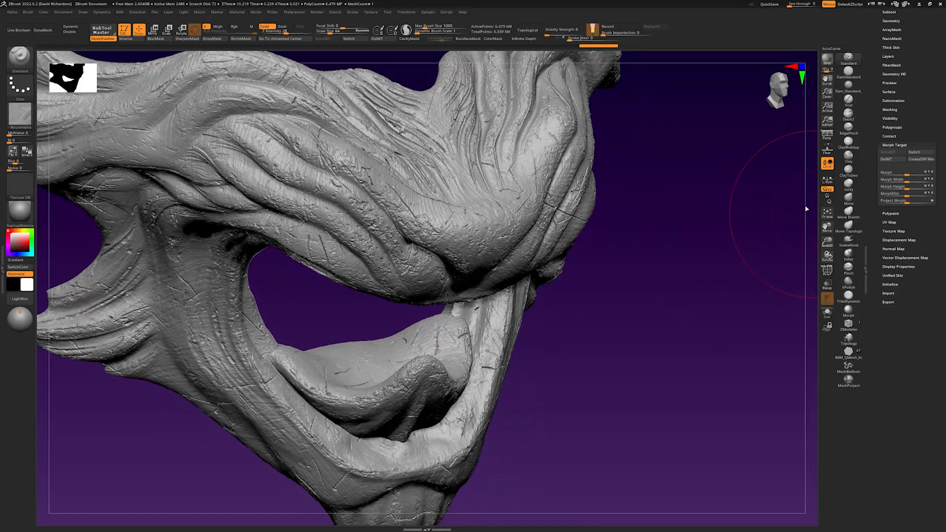
Undo the last morph and reapply it toward the stored target at about 22.
{"action": "key", "text": "ctrl"}
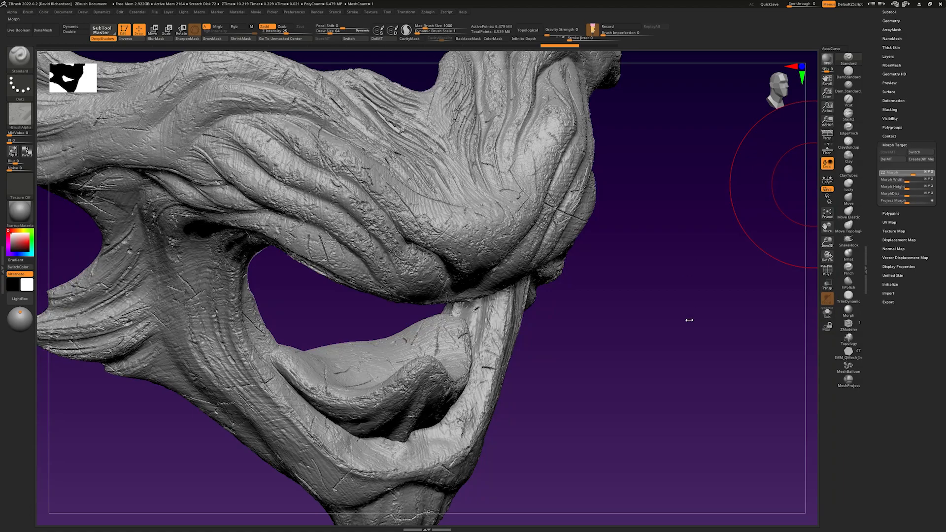
{"action": "mouse_move", "coordinate": [657, 354]}
{"action": "left_mouse_down"}
{"action": "mouse_move", "coordinate": [651, 266]}
{"action": "mouse_move", "coordinate": [669, 226]}
{"action": "mouse_move", "coordinate": [667, 293]}
{"action": "left_mouse_up"}
{"action": "mouse_move", "coordinate": [718, 346]}
{"action": "left_mouse_down", "text": "alt"}
{"action": "mouse_move", "coordinate": [641, 321]}
{"action": "mouse_move", "coordinate": [728, 321]}
{"action": "mouse_move", "coordinate": [580, 273]}
{"action": "mouse_move", "coordinate": [581, 289]}
{"action": "mouse_move", "coordinate": [633, 270]}
{"action": "mouse_move", "coordinate": [634, 289]}
{"action": "mouse_move", "coordinate": [599, 280]}
{"action": "mouse_move", "coordinate": [631, 276]}
{"action": "mouse_move", "coordinate": [542, 260]}
{"action": "mouse_move", "coordinate": [610, 271]}
{"action": "mouse_move", "coordinate": [566, 257]}
{"action": "mouse_move", "coordinate": [591, 266]}
{"action": "mouse_move", "coordinate": [650, 124]}
{"action": "left_mouse_up", "text": "alt"}
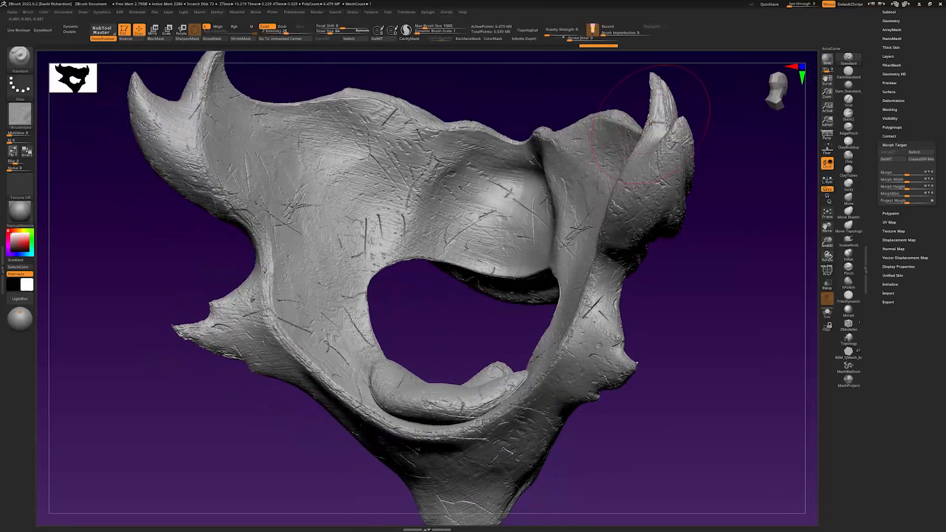
Examine the morphed wood detail on the mask's inner side and front from several angles.
{"action": "left_click_drag", "start_coordinate": [699, 189], "coordinate": [237, 205]}
{"action": "left_click_drag", "start_coordinate": [749, 217], "coordinate": [670, 228]}
{"action": "left_click_drag", "start_coordinate": [670, 228], "coordinate": [521, 234], "text": "alt"}
{"action": "left_click_drag", "start_coordinate": [716, 258], "coordinate": [661, 210]}
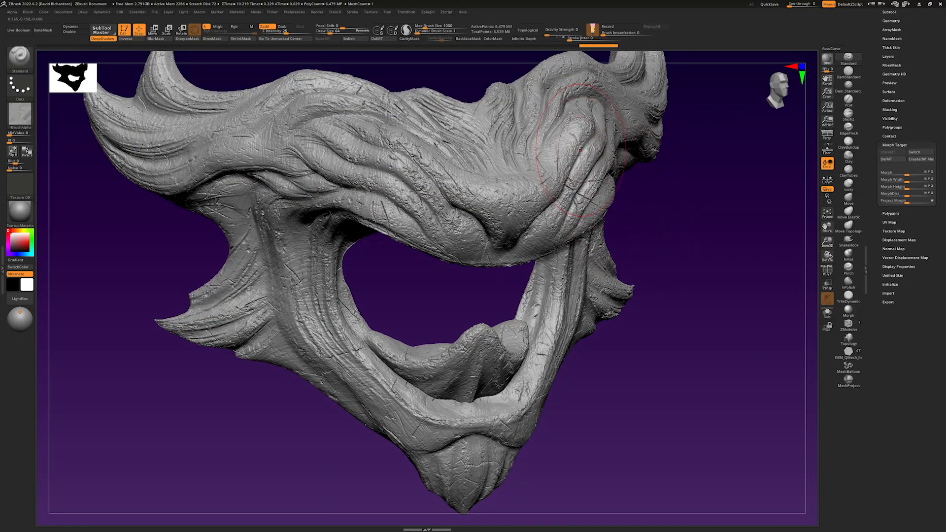
{"action": "left_click_drag", "start_coordinate": [673, 143], "coordinate": [461, 50]}
{"action": "left_click_drag", "start_coordinate": [507, 142], "coordinate": [514, 175]}
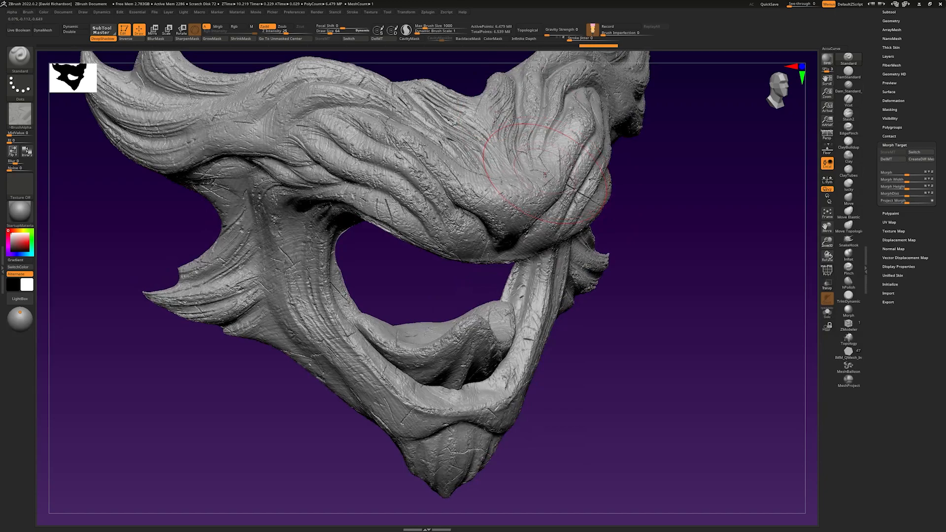
{"action": "right_click_drag", "start_coordinate": [518, 164], "coordinate": [530, 199], "text": "alt"}
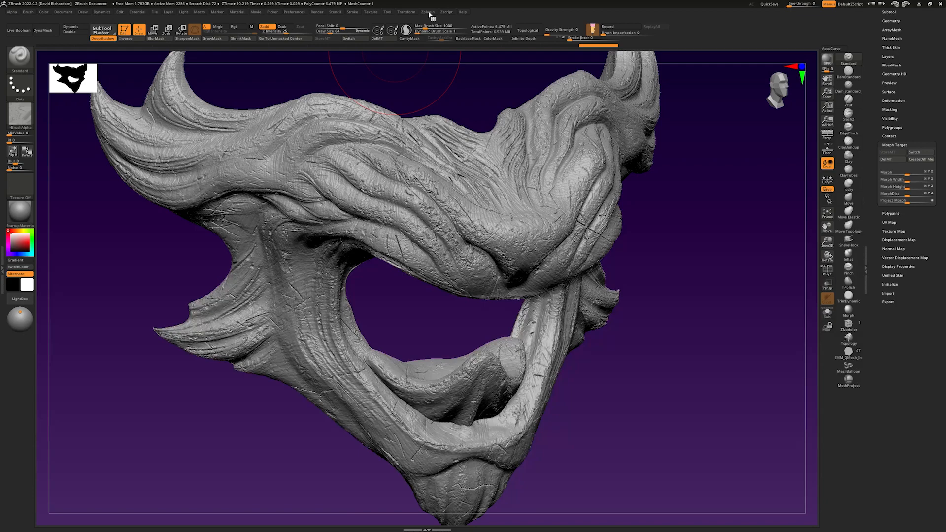
Reduce the brush draw size to about 21.
{"action": "key", "text": "space"}
{"action": "left_click", "coordinate": [715, 167]}
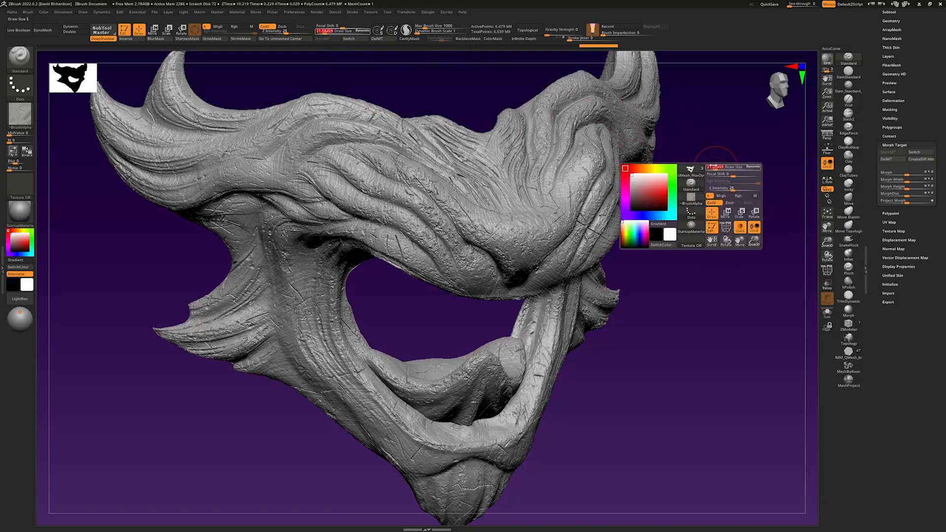
Review Decimation Master's preset for reducing the mask to 250 k points and inspect the whole mask from the front.
{"action": "left_click", "coordinate": [427, 12]}
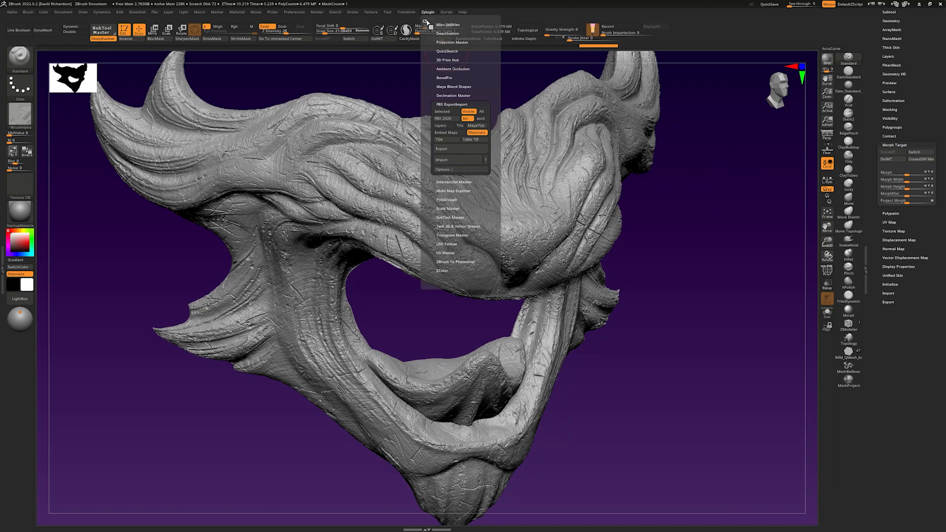
{"action": "left_click", "coordinate": [448, 95]}
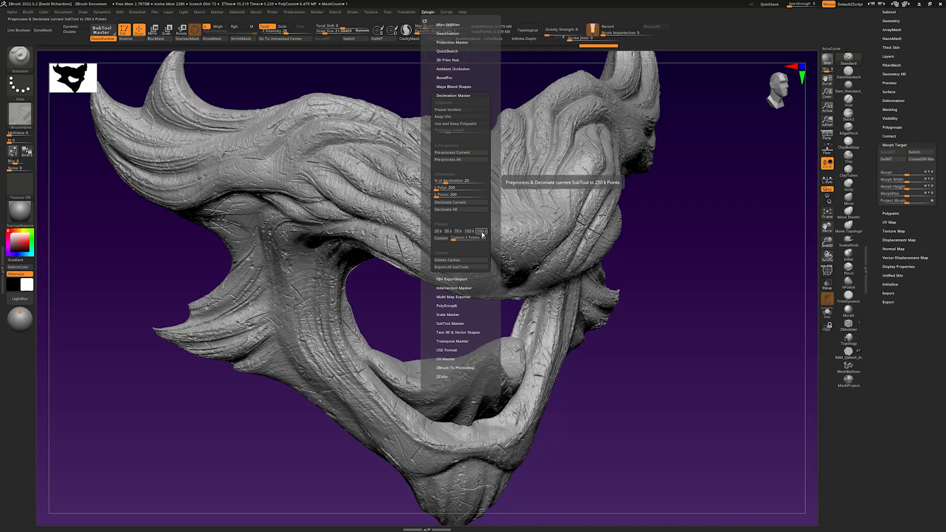
{"action": "left_click", "coordinate": [481, 232]}
{"action": "mouse_move", "coordinate": [688, 258]}
{"action": "left_mouse_down"}
{"action": "mouse_move", "coordinate": [701, 295]}
{"action": "mouse_move", "coordinate": [688, 281]}
{"action": "mouse_move", "coordinate": [716, 281]}
{"action": "mouse_move", "coordinate": [714, 273]}
{"action": "mouse_move", "coordinate": [735, 294]}
{"action": "mouse_move", "coordinate": [681, 276]}
{"action": "mouse_move", "coordinate": [700, 279]}
{"action": "mouse_move", "coordinate": [709, 317]}
{"action": "mouse_move", "coordinate": [711, 278]}
{"action": "mouse_move", "coordinate": [697, 274]}
{"action": "mouse_move", "coordinate": [708, 271]}
{"action": "mouse_move", "coordinate": [684, 272]}
{"action": "mouse_move", "coordinate": [720, 275]}
{"action": "mouse_move", "coordinate": [711, 280]}
{"action": "mouse_move", "coordinate": [754, 271]}
{"action": "mouse_move", "coordinate": [715, 276]}
{"action": "mouse_move", "coordinate": [740, 270]}
{"action": "left_mouse_up"}
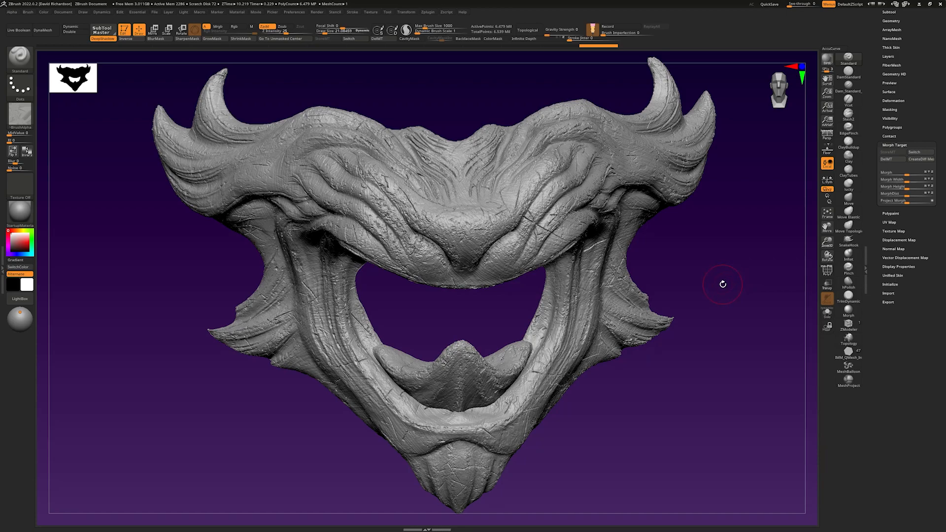
{"action": "left_click_drag", "start_coordinate": [718, 287], "coordinate": [700, 266]}
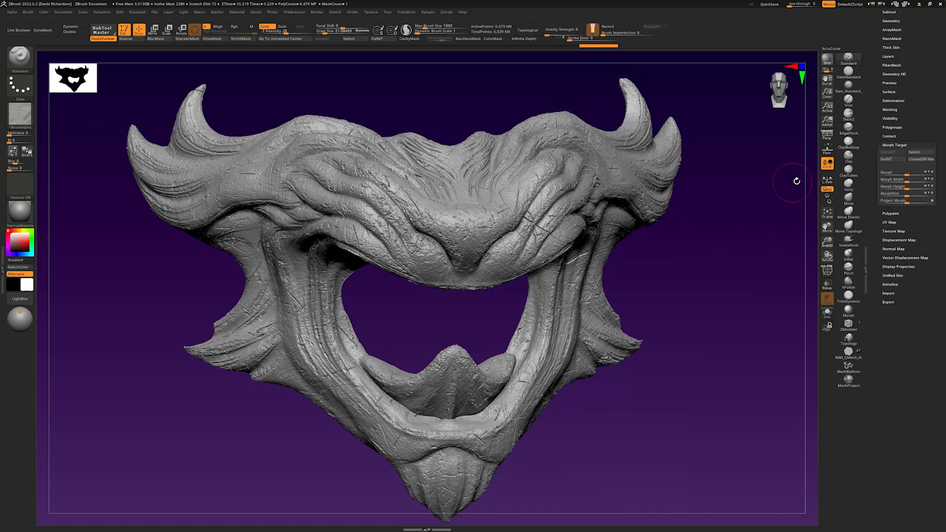